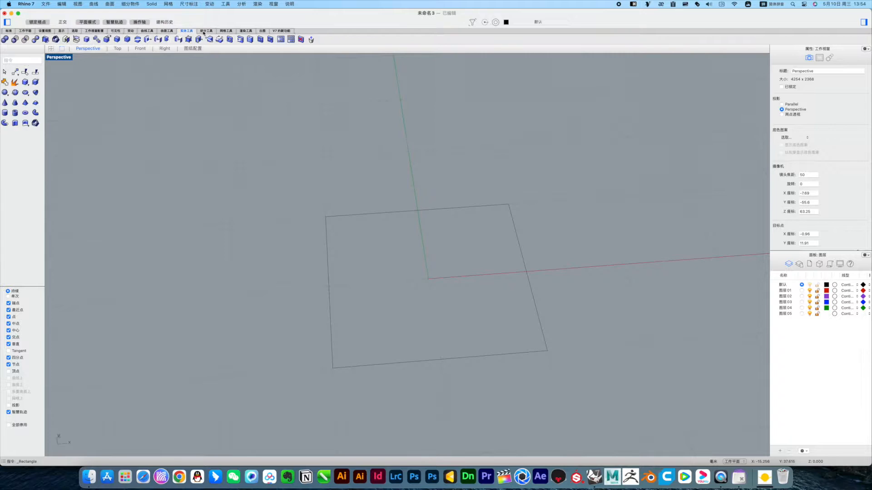
Create a SubD box centred on the origin inside the square outline, with a base of about 8 by 8 mm
click(206, 30)
click(96, 40)
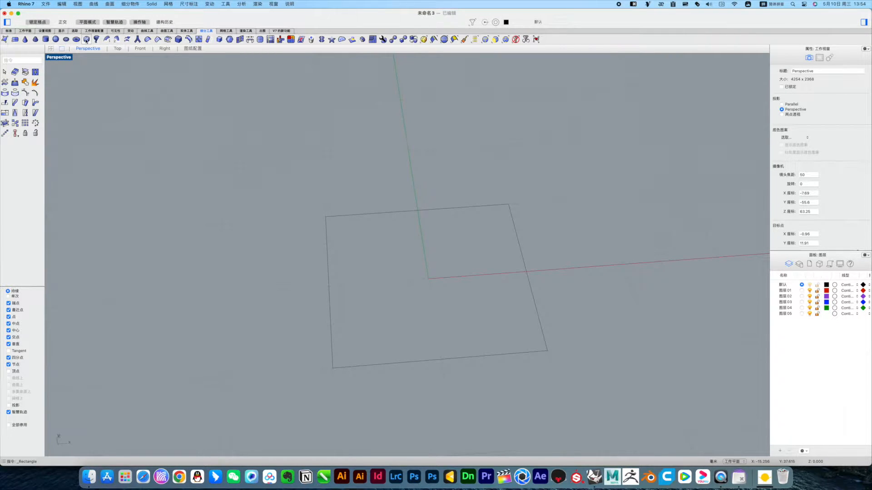
click(375, 246)
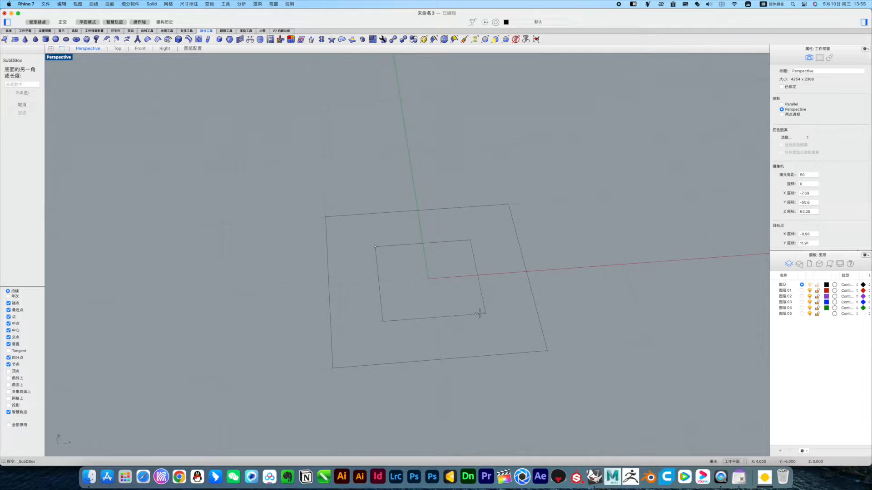
click(479, 313)
click(456, 268)
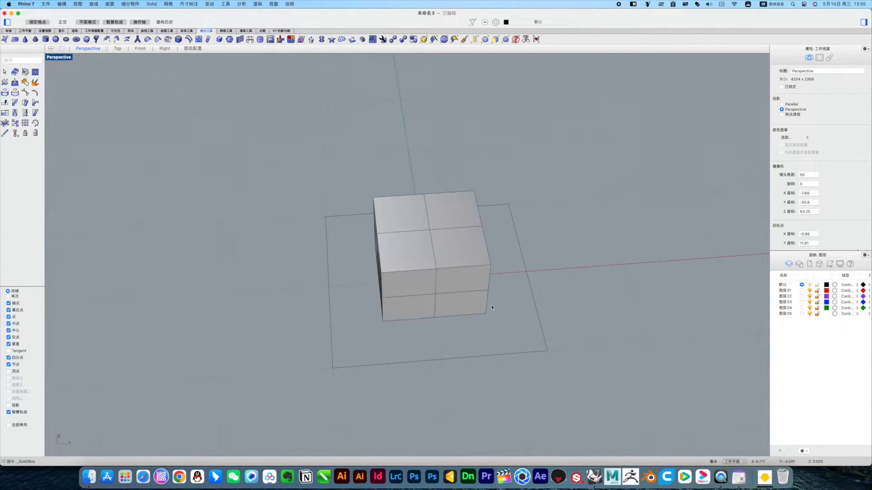
right_drag(457, 268, 495, 302)
scroll(442, 255, up, 3)
right_drag(443, 267, 432, 267)
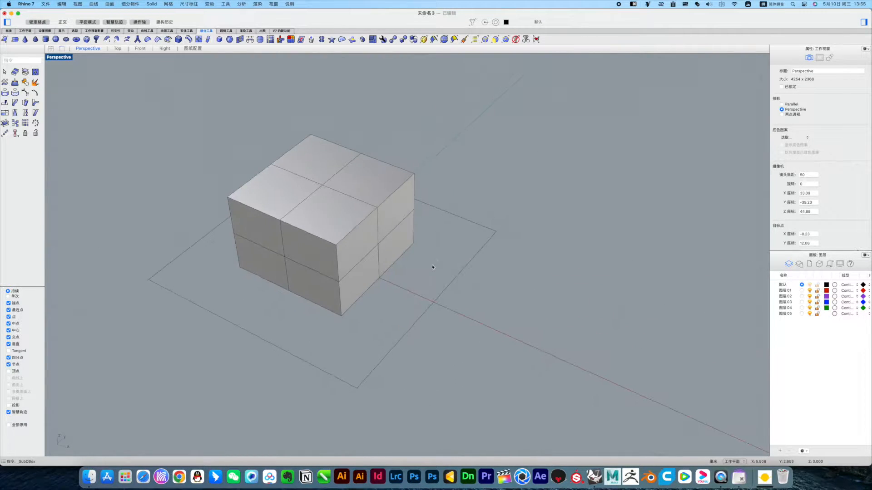
Try to inset the four faces on the box's positive X side as a group
click(393, 218)
click(432, 216)
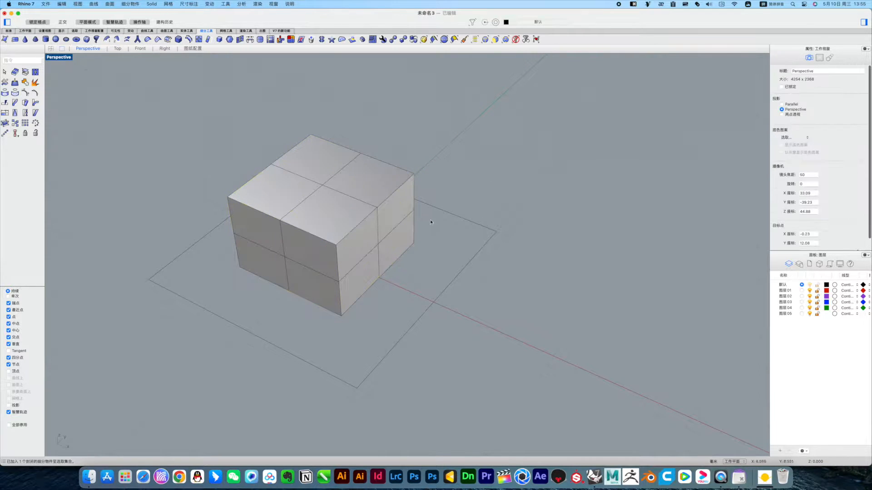
shift+super+click(411, 215)
shift+super+click(358, 251)
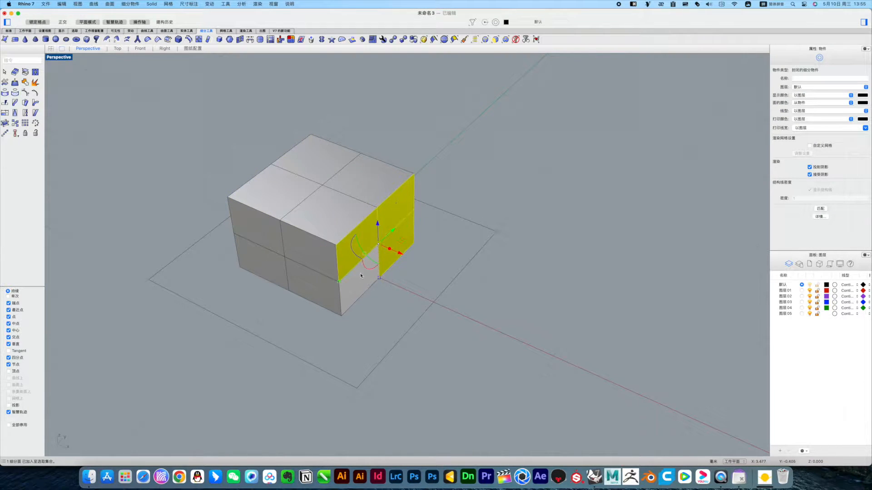
shift+super+click(361, 279)
scroll(364, 261, up, 3)
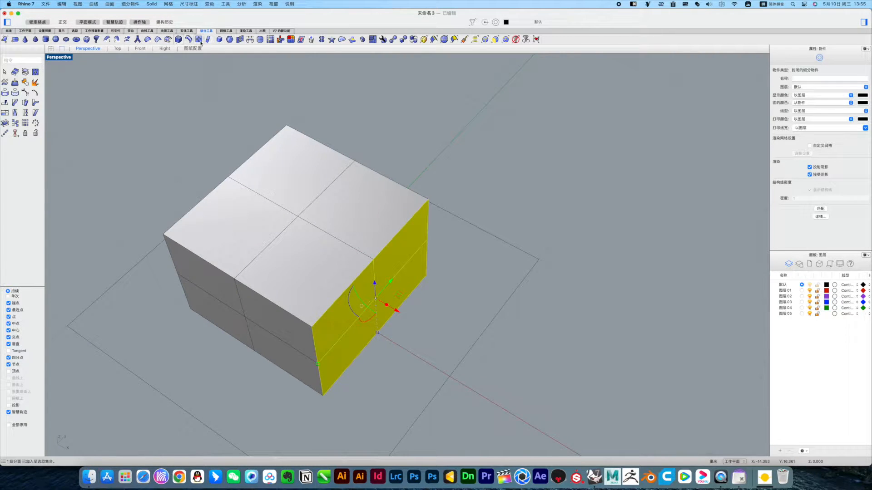
click(228, 41)
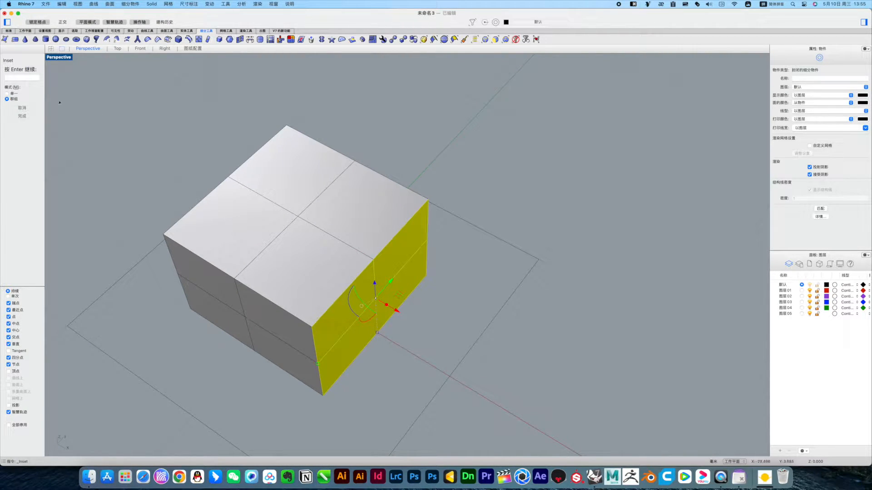
key(space)
right_drag(441, 285, 443, 275)
click(444, 276)
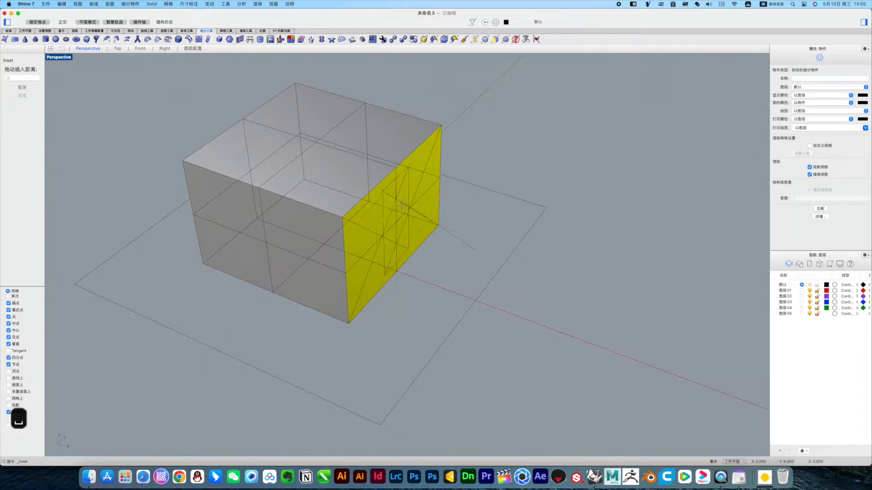
key(space)
click(475, 257)
right_drag(431, 262, 426, 268)
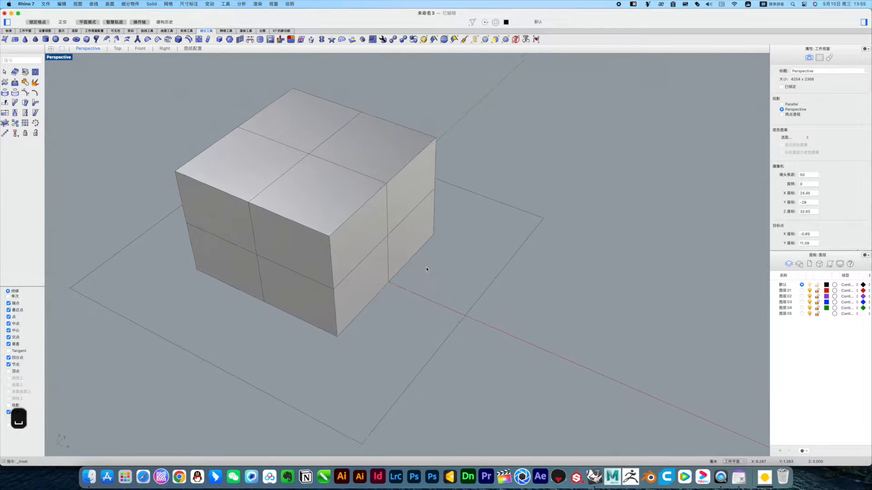
Undo the creation of the SubD box and restore it
key(super+z)
scroll(432, 237, up, 5)
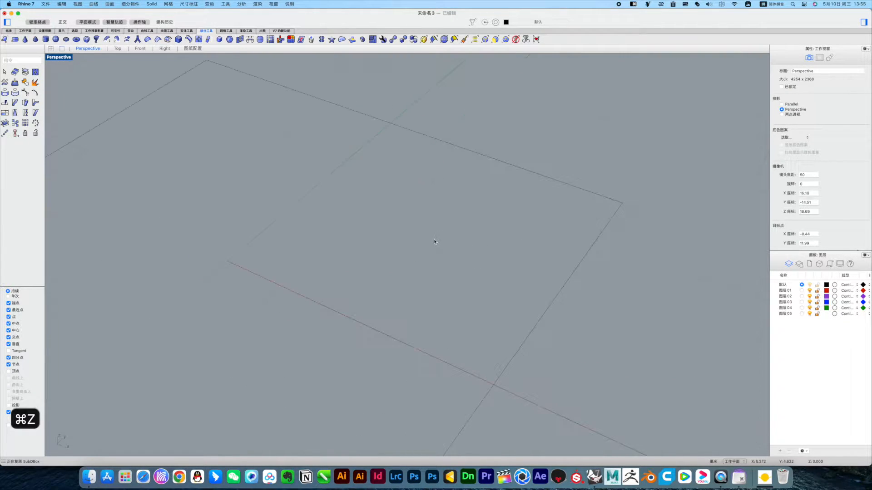
key(super+shift+z)
scroll(436, 250, down, 5)
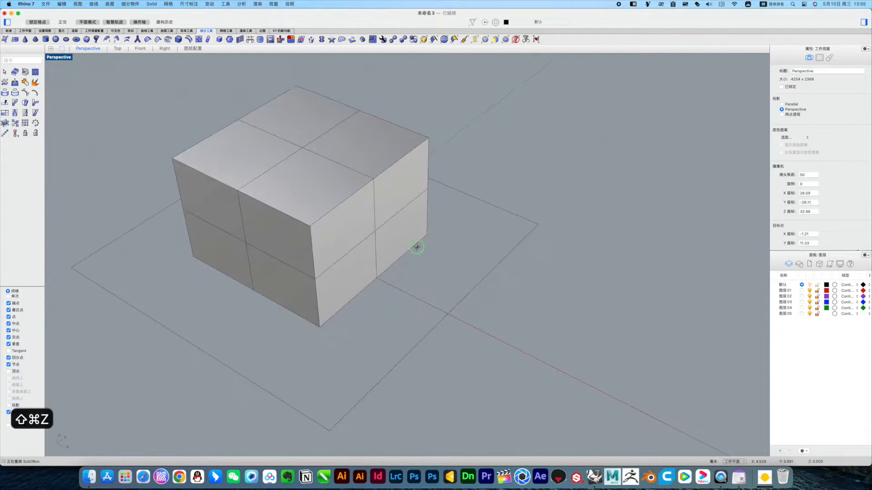
key(space)
click(351, 226)
scroll(351, 226, down, 5)
click(443, 249)
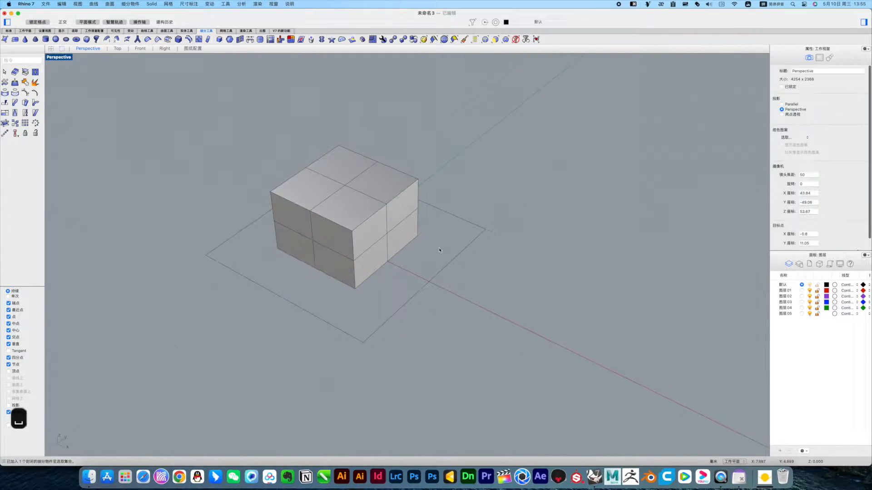
Inset the four faces on the box's positive X side by a distance of 1
shift+super+click(376, 234)
shift+super+click(409, 209)
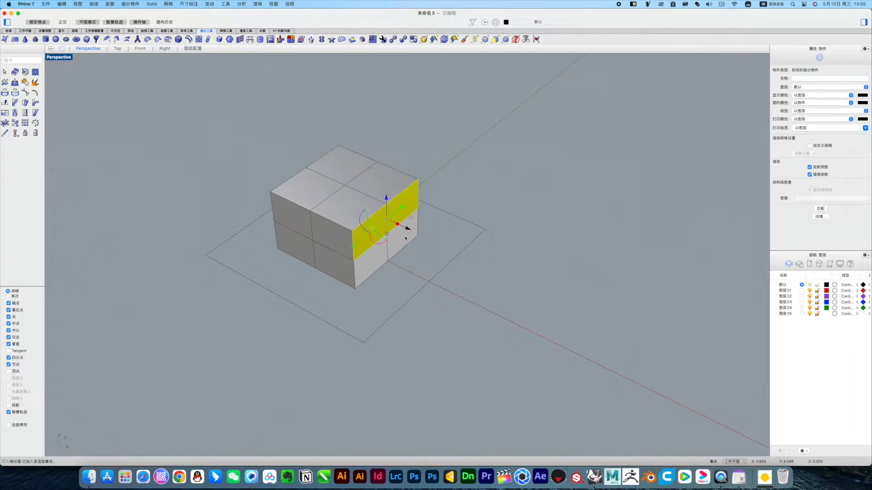
shift+super+click(408, 230)
shift+super+click(372, 260)
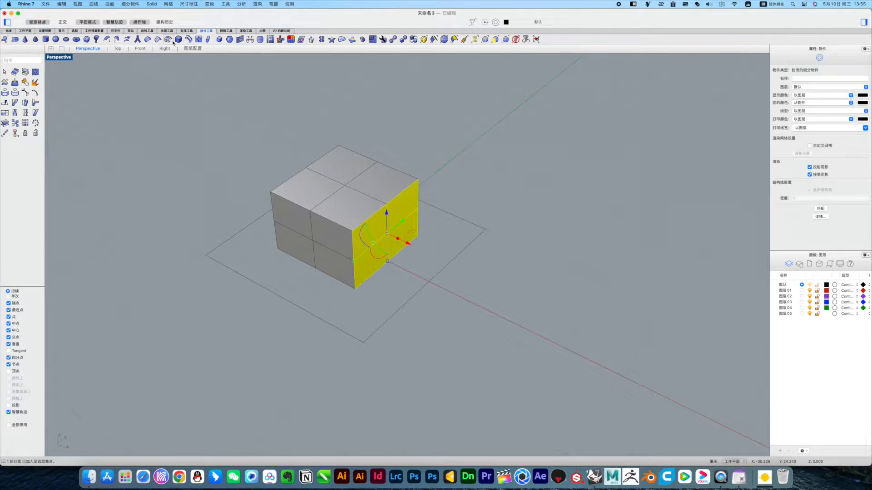
click(230, 39)
key(space)
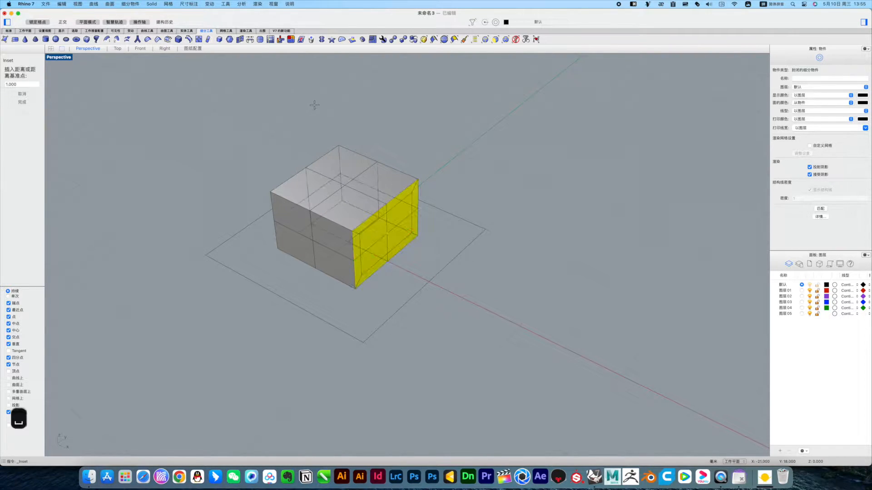
key(space)
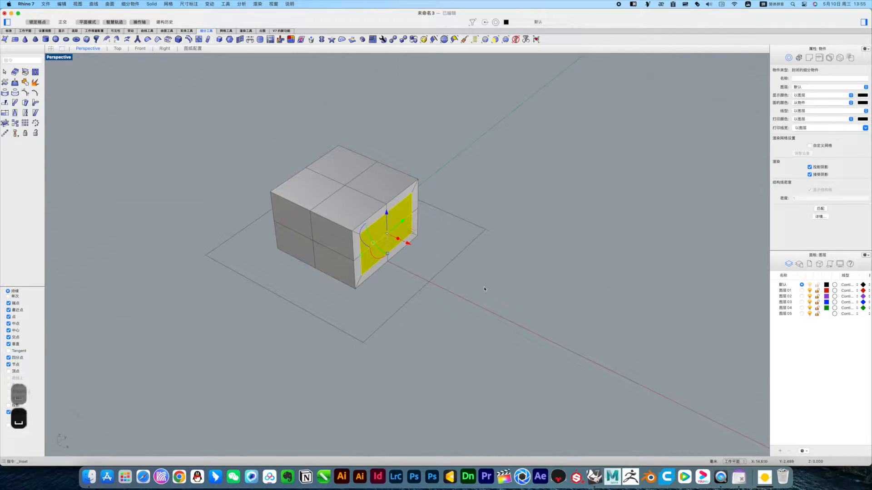
Move the inset faces slightly outward along X and extrude them further in the same direction to form a neck
drag(407, 244, 415, 251)
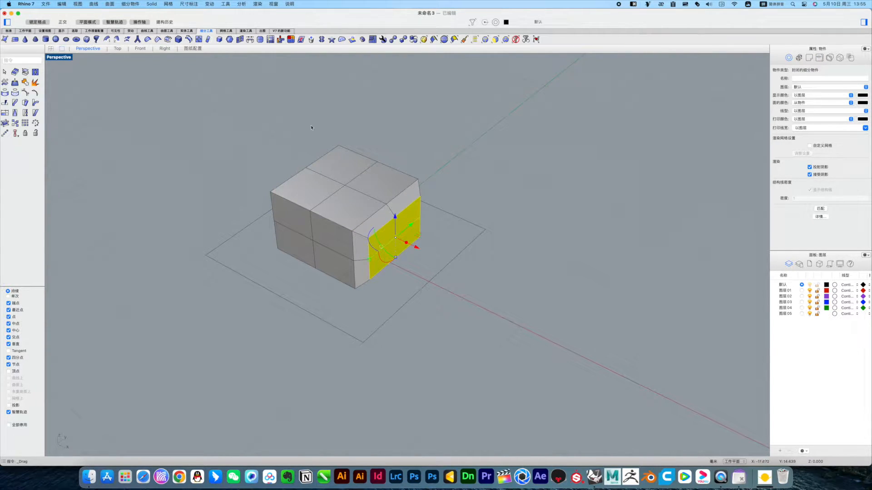
drag(406, 245, 443, 268)
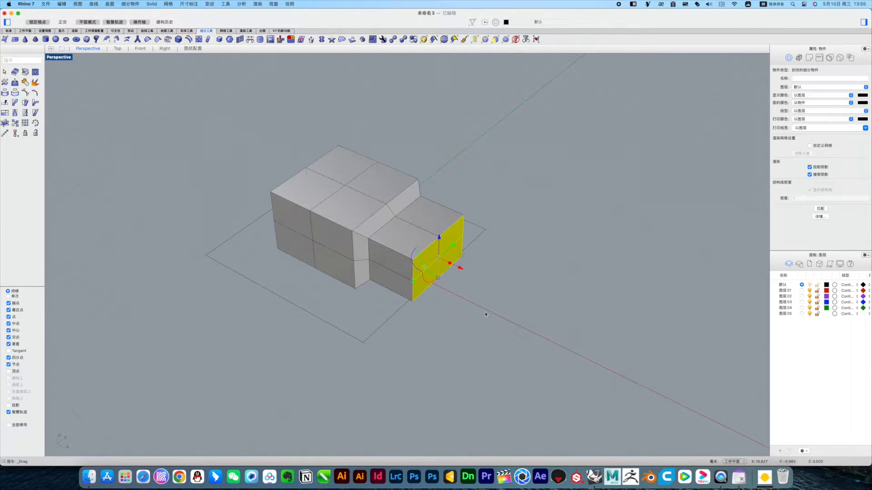
click(493, 315)
right_drag(493, 314, 510, 315)
scroll(524, 257, up, 5)
right_drag(524, 257, 484, 266)
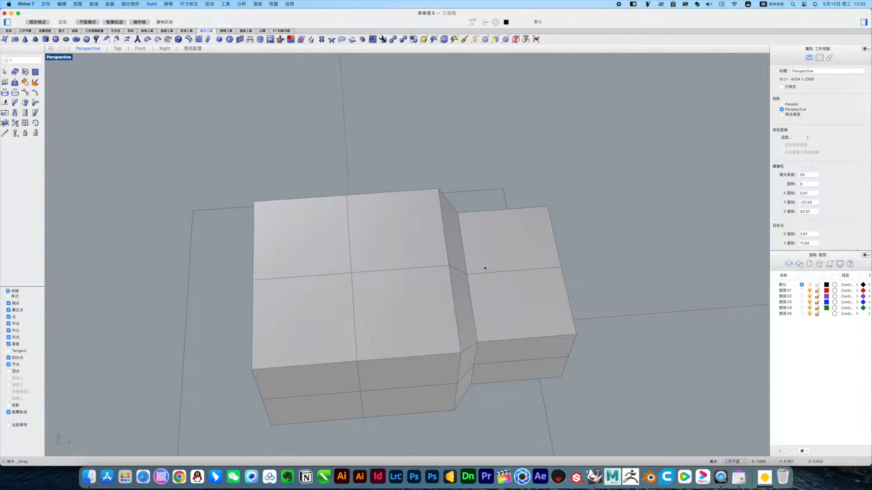
Using the four-view layout, move the vertices at the neck's end back along X onto the square outline's edge
key(alt+super+m)
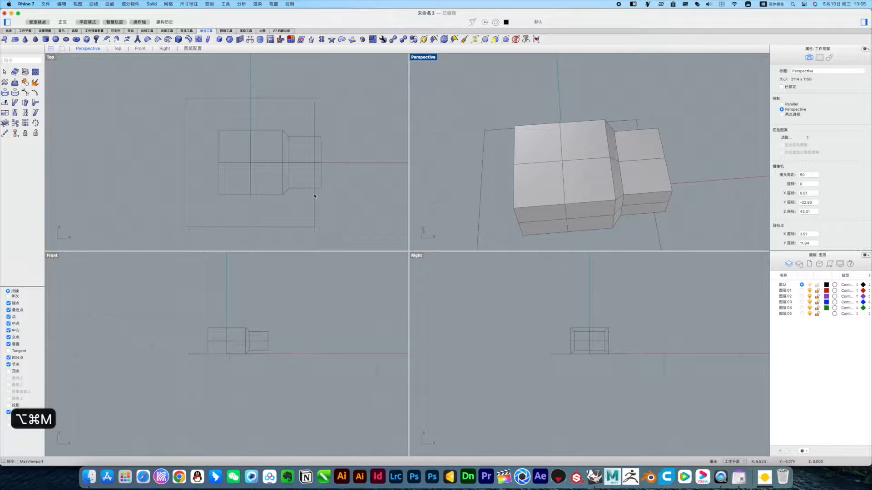
click(321, 166)
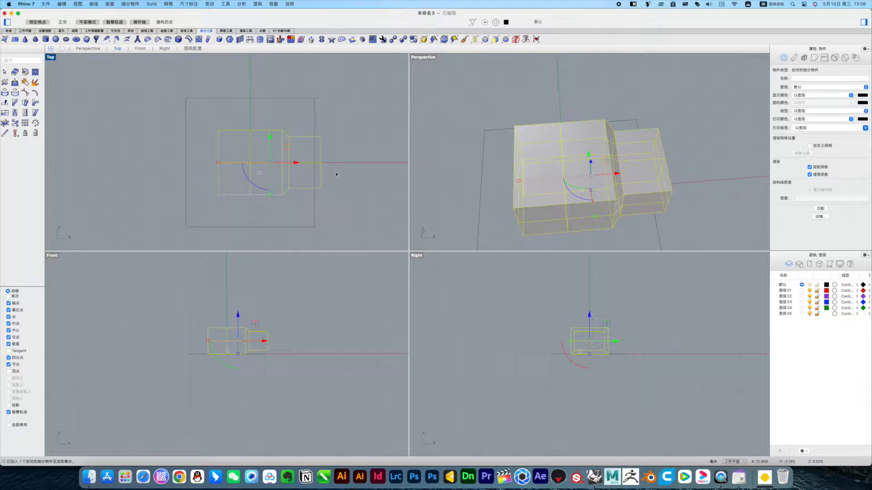
shift+super+drag(318, 129, 329, 200)
key(Escape)
shift+super+drag(318, 130, 330, 221)
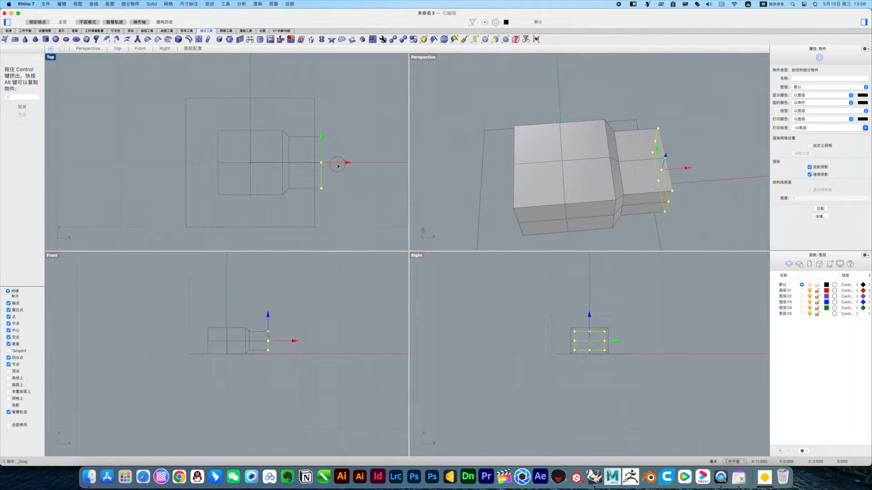
click(353, 191)
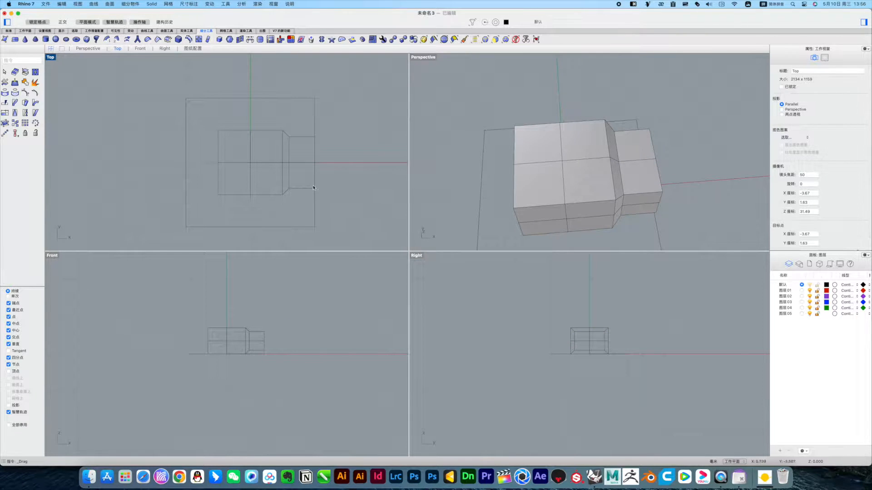
Select the whole SubD body and scale it down uniformly
drag(268, 121, 299, 221)
right_drag(663, 203, 579, 202)
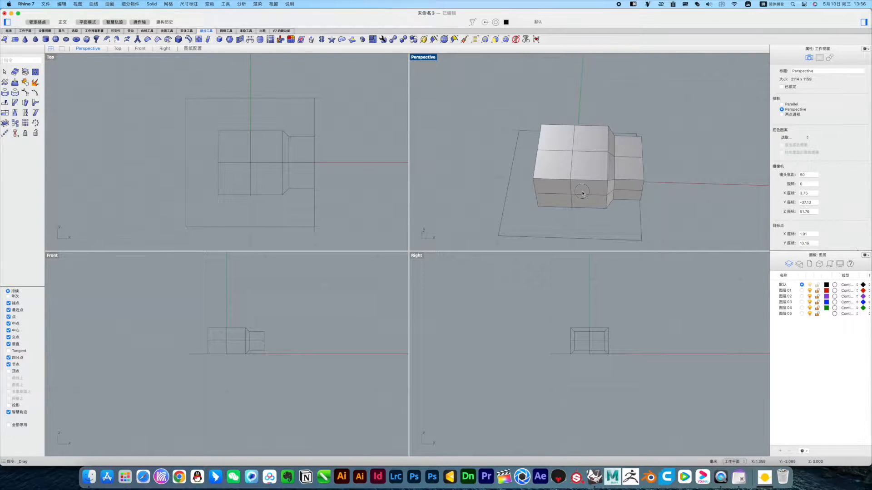
click(582, 193)
shift+drag(213, 165, 311, 167)
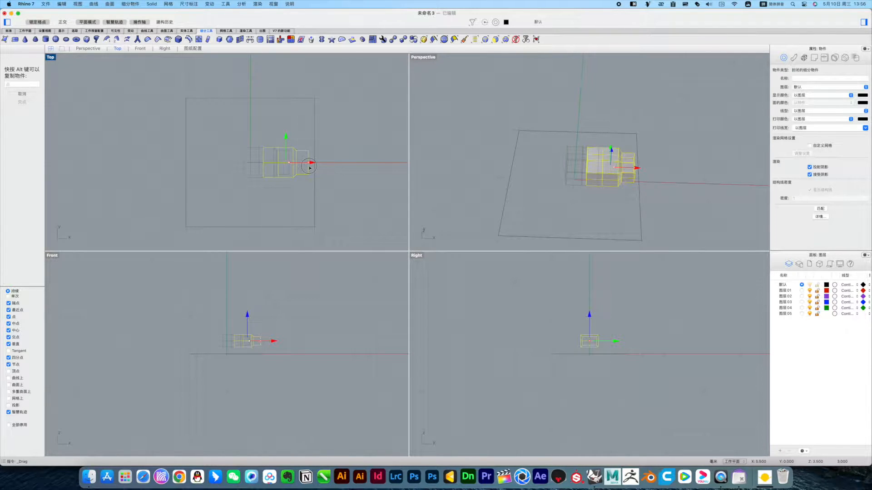
Shift the smaller body along X and pull its neck end out to the square outline's edge
drag(309, 167, 331, 186)
click(323, 177)
scroll(317, 159, up, 5)
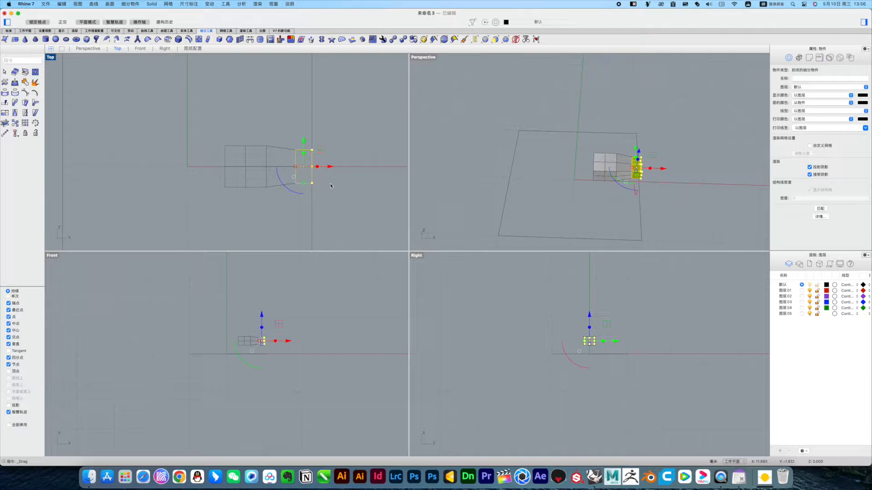
click(290, 139)
Move the edge loop at the base of the neck back along X, close to the main block
scroll(676, 155, up, 15)
scroll(676, 147, down, 13)
scroll(669, 159, up, 9)
shift+right_drag(592, 163, 608, 168)
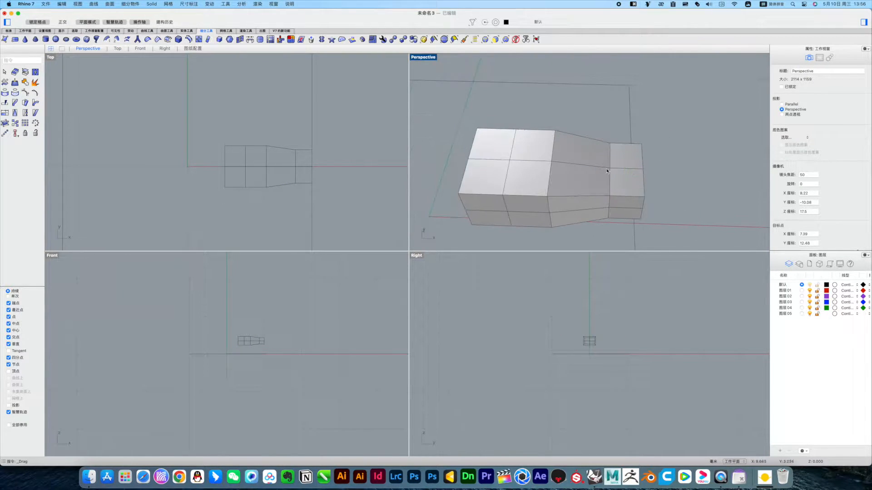
scroll(607, 167, up, 4)
double_click(611, 193)
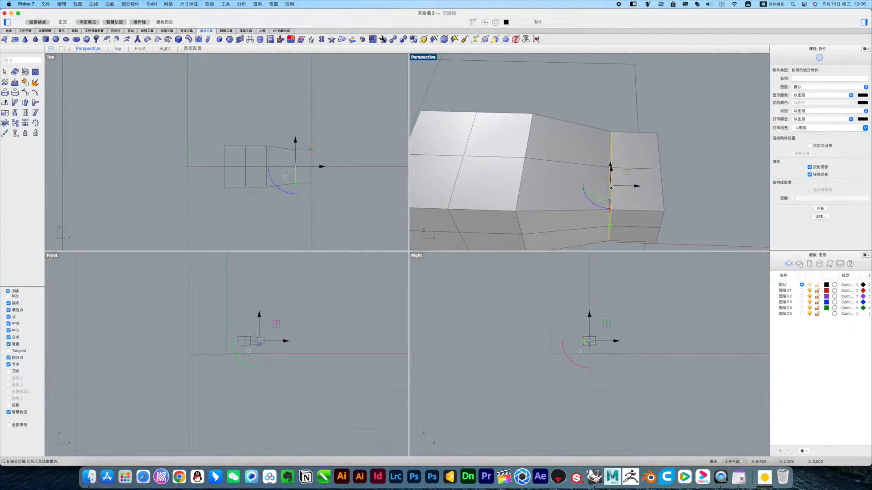
drag(610, 187, 537, 185)
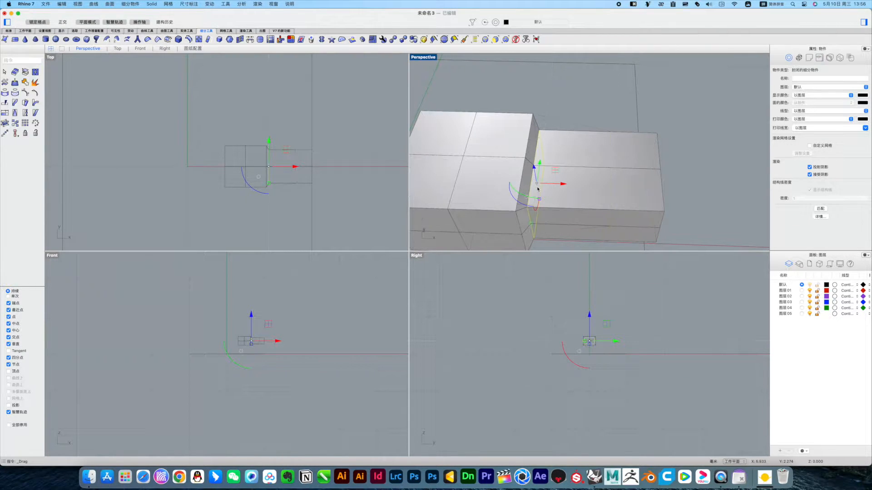
scroll(545, 207, down, 3)
right_drag(548, 216, 570, 196)
click(578, 200)
scroll(567, 191, down, 3)
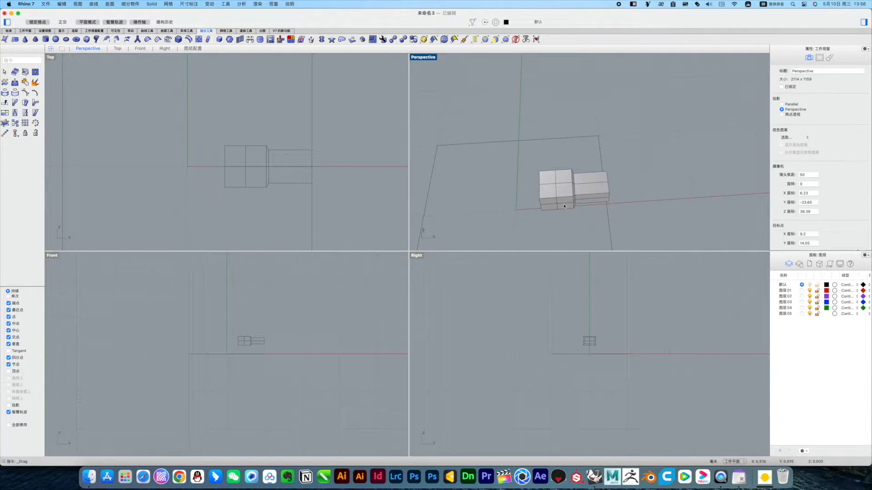
scroll(261, 179, down, 2)
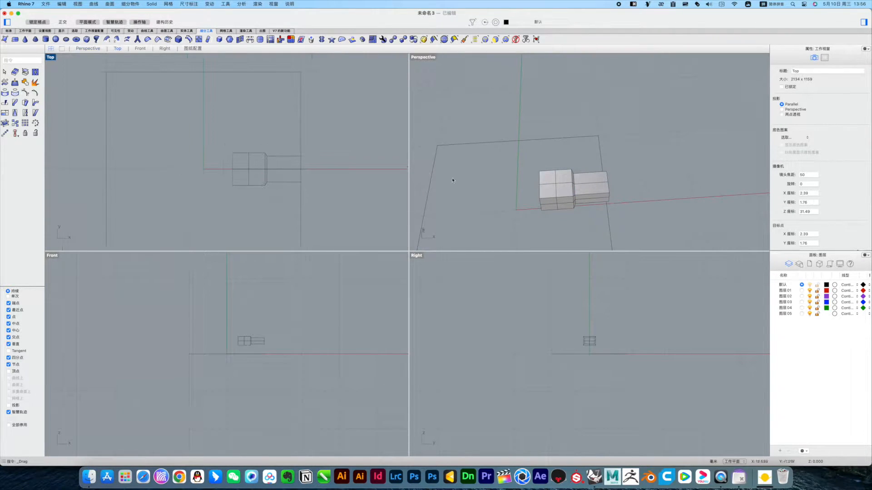
Apply Radiate symmetry to the body about the origin to produce four arms
click(573, 187)
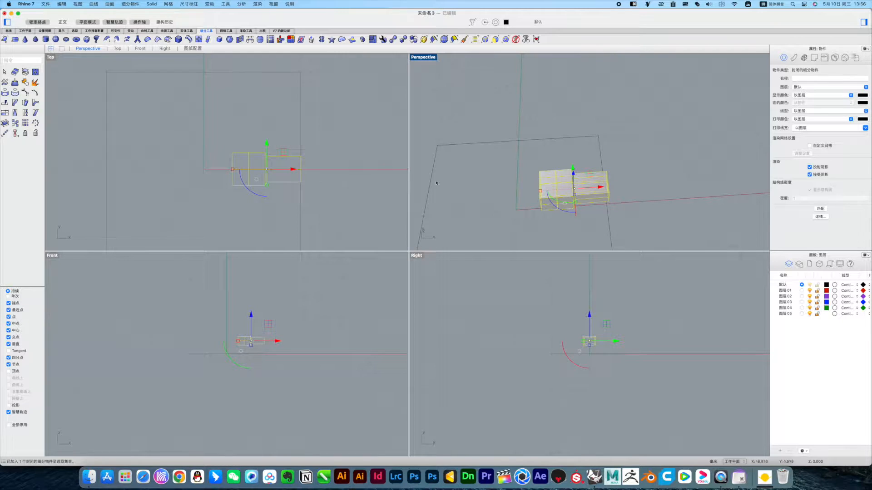
click(332, 39)
key(space)
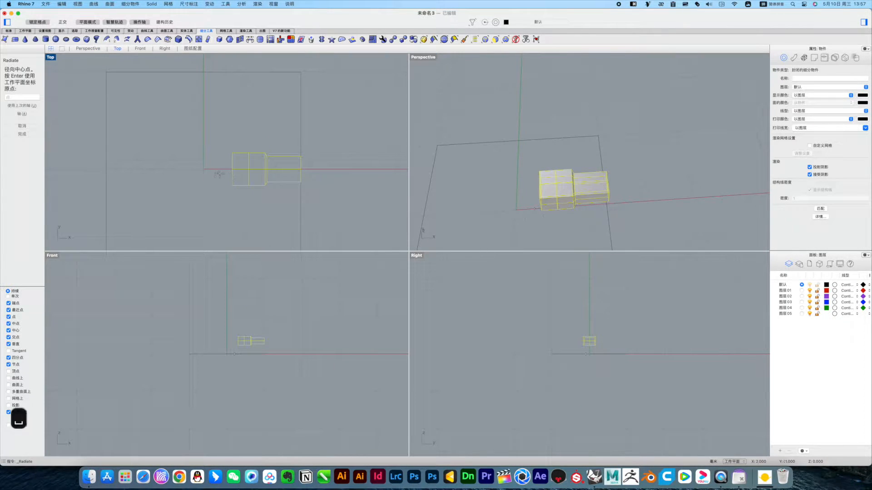
click(204, 170)
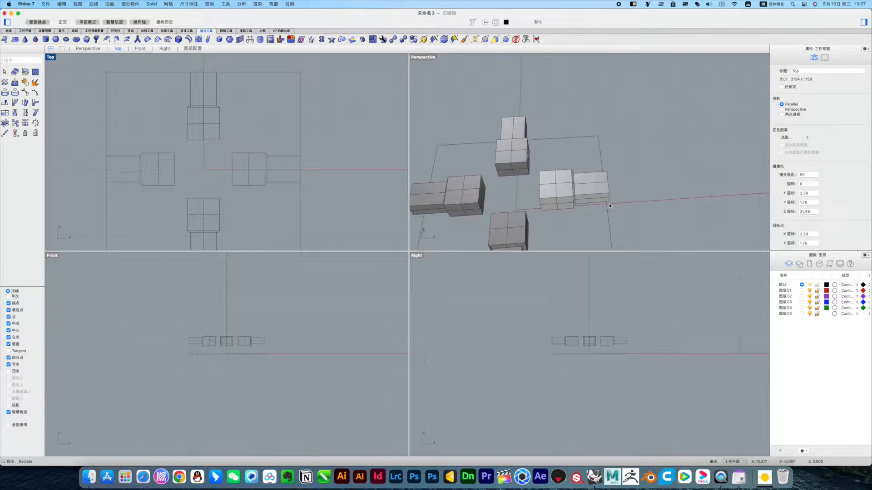
Select the two halves of the +X arm's inner end and pull them along X toward the origin
click(588, 207)
key(Escape)
right_drag(588, 207, 604, 170)
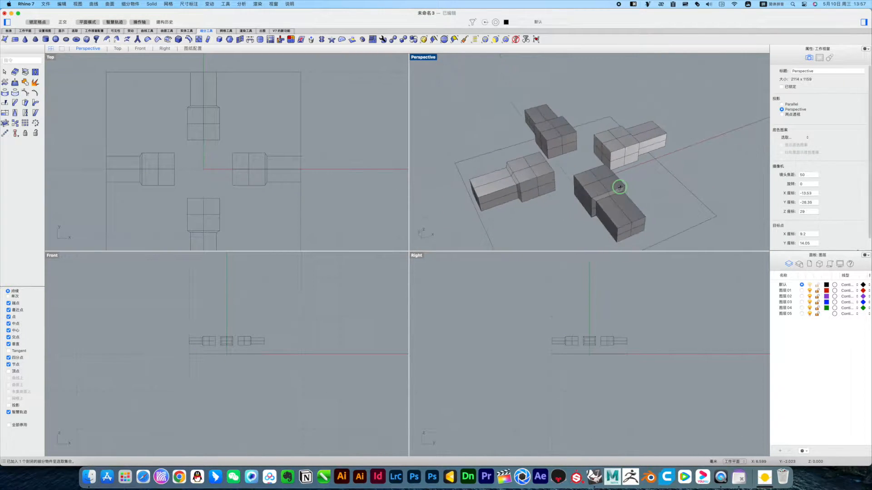
scroll(592, 138, up, 5)
scroll(575, 162, down, 3)
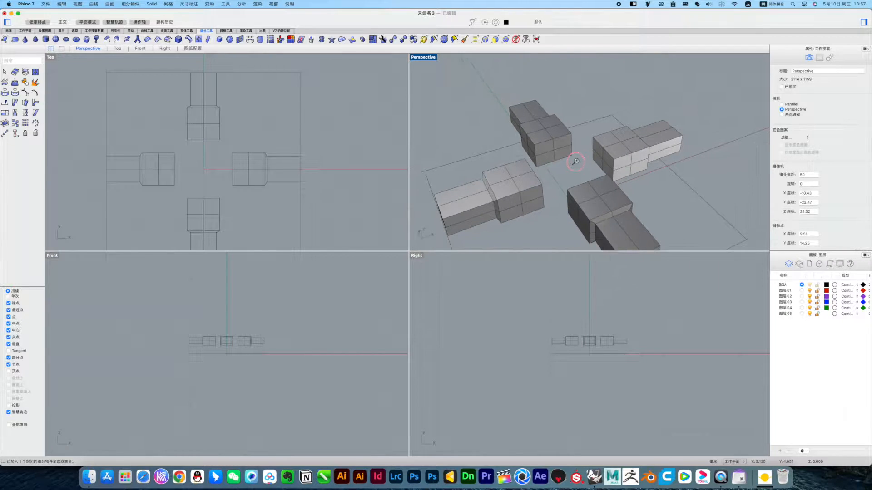
right_drag(575, 162, 549, 168)
click(586, 181)
key(Escape)
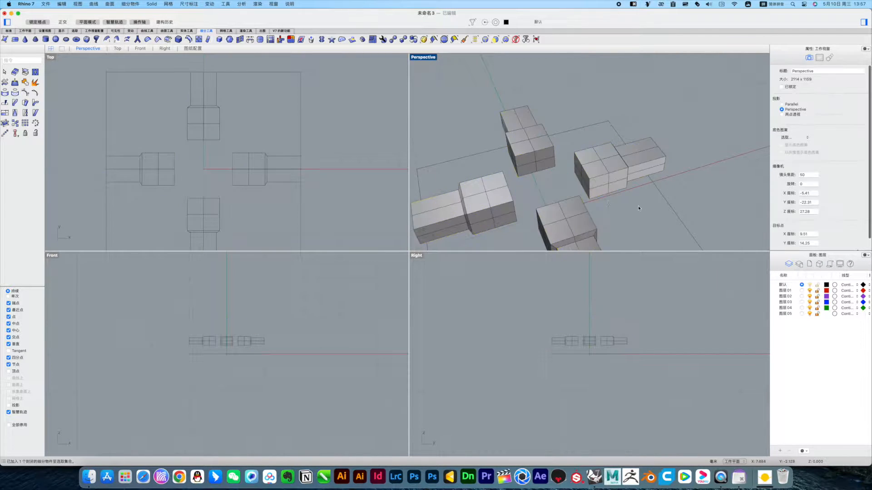
scroll(579, 184, up, 5)
ctrl+shift+click(580, 183)
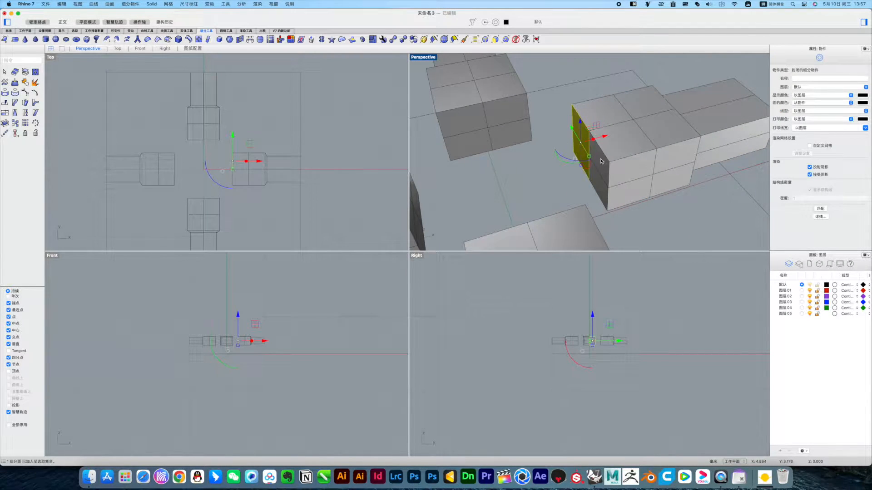
ctrl+shift+click(601, 184)
drag(612, 153, 575, 156)
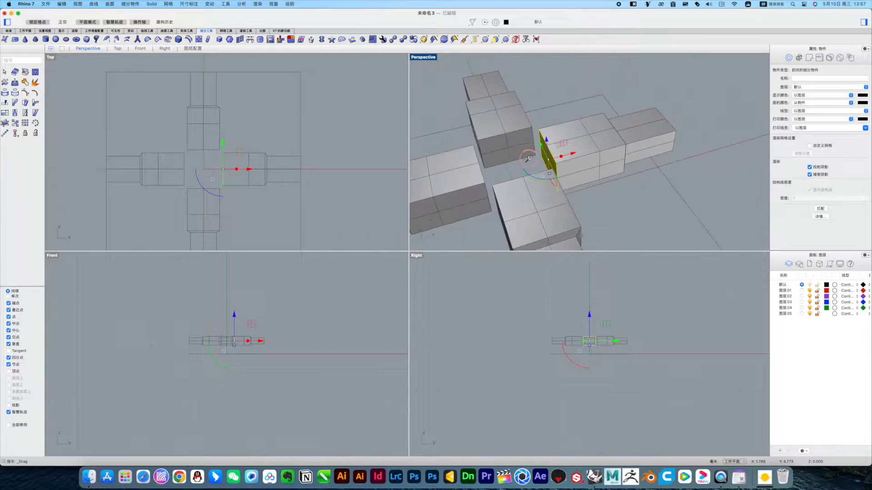
Nudge the +X arm's inner end slightly along X in the Top view
scroll(529, 158, up, 5)
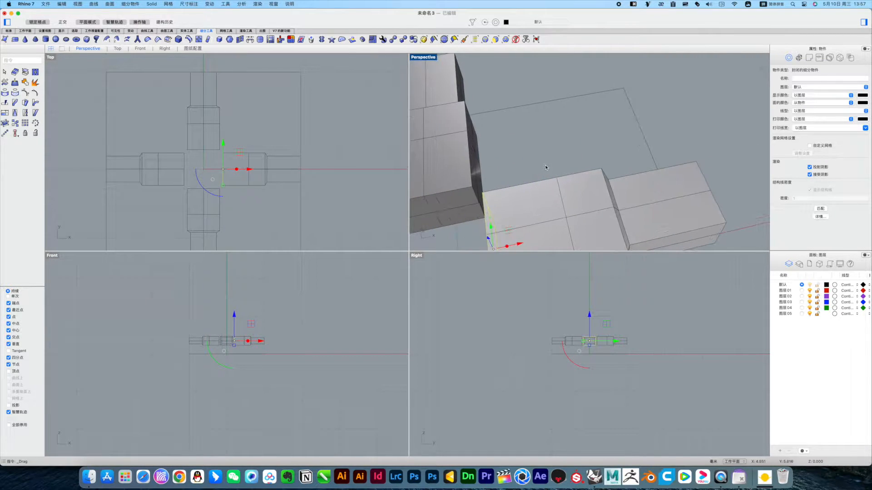
scroll(189, 151, up, 6)
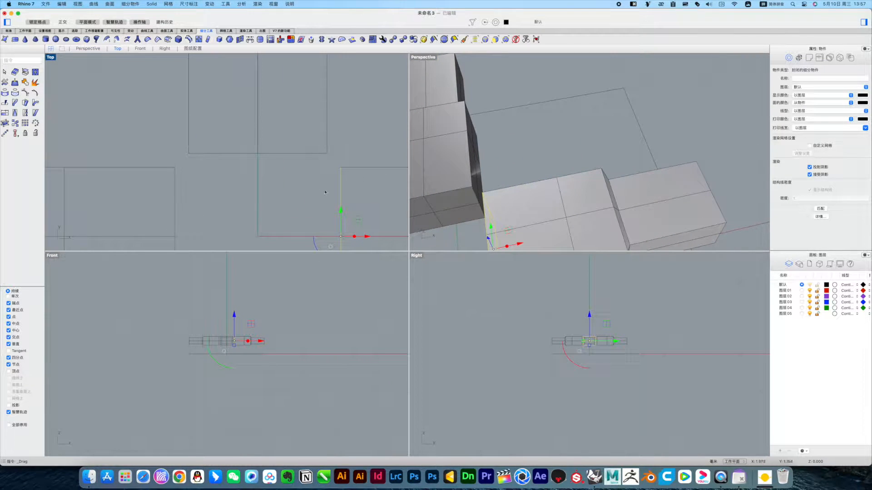
drag(366, 237, 365, 237)
click(541, 130)
scroll(520, 140, down, 10)
scroll(512, 148, up, 5)
right_drag(494, 178, 494, 174)
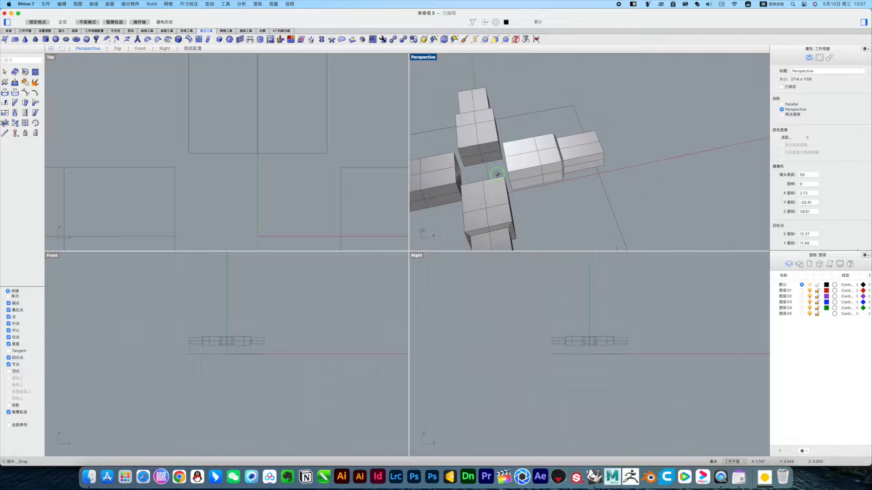
Try to snap the +X arm's inner end to the side line of the neighbouring arm in the Top view
ctrl+right_drag(351, 193, 355, 198)
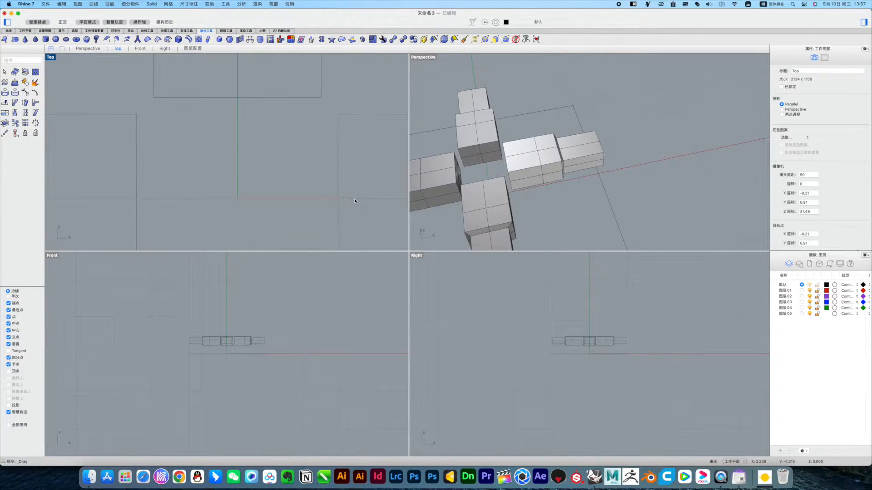
ctrl+right_drag(307, 177, 341, 164)
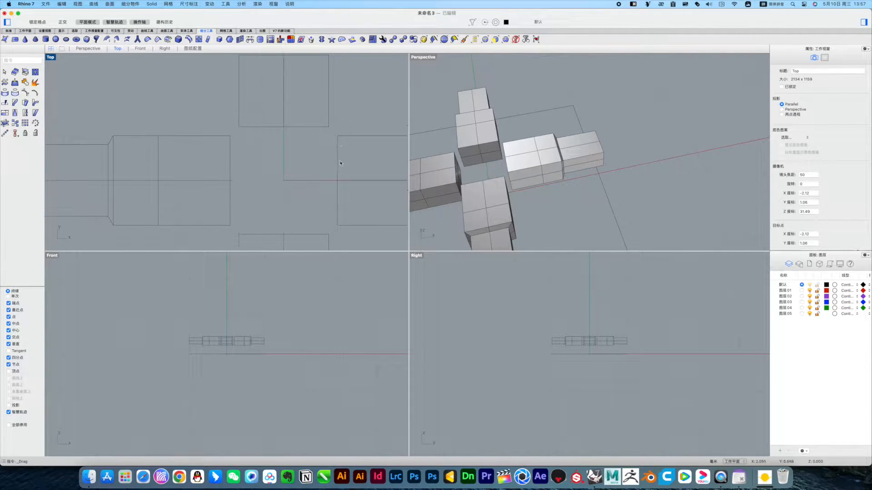
click(339, 182)
mouse_move(337, 180)
mouse_down()
mouse_move(328, 180)
mouse_move(337, 136)
mouse_move(329, 127)
mouse_move(334, 205)
mouse_move(341, 188)
mouse_move(328, 180)
mouse_up()
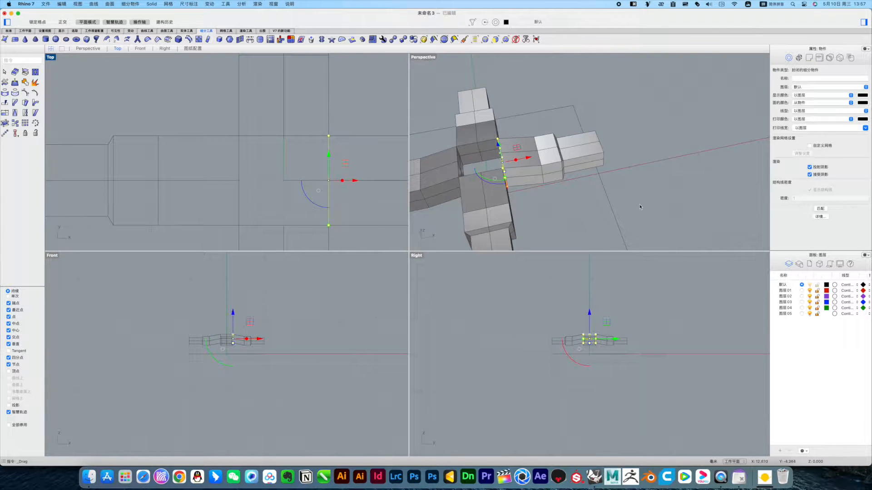
key(super+z)
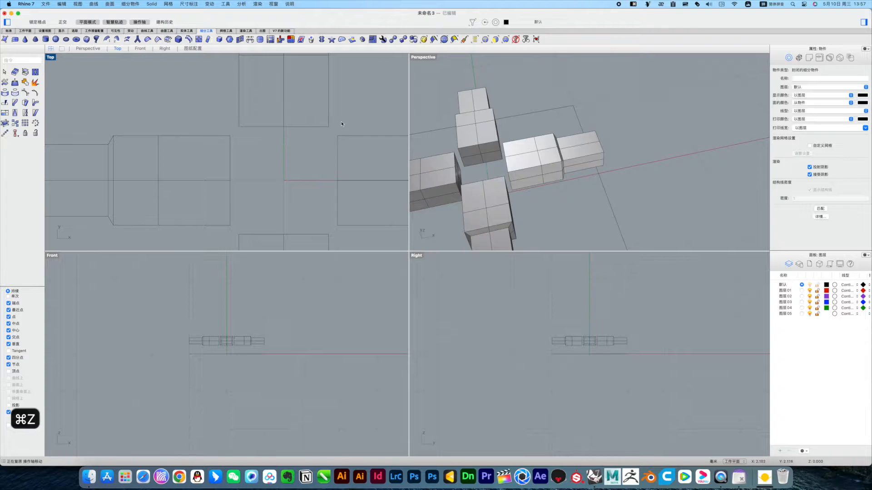
click(338, 207)
drag(337, 206, 329, 180)
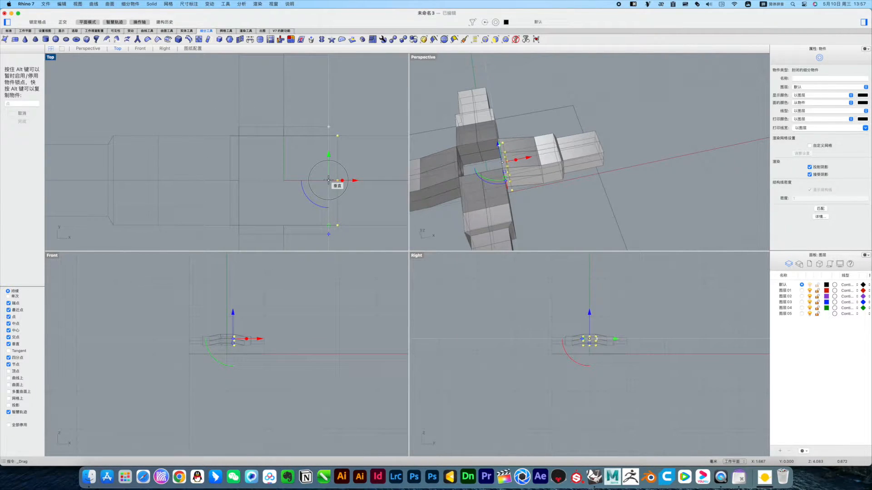
mouse_move(329, 180)
mouse_down()
mouse_move(326, 239)
mouse_move(335, 181)
mouse_up()
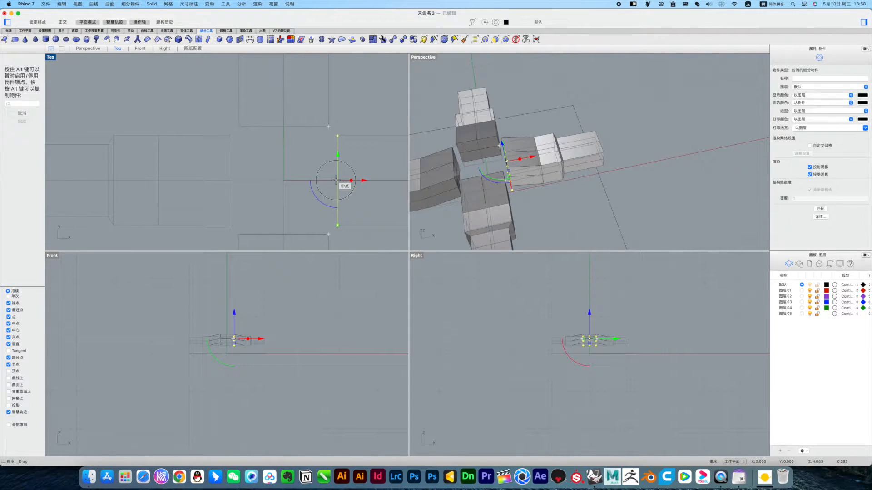
drag(336, 180, 337, 180)
key(super+z)
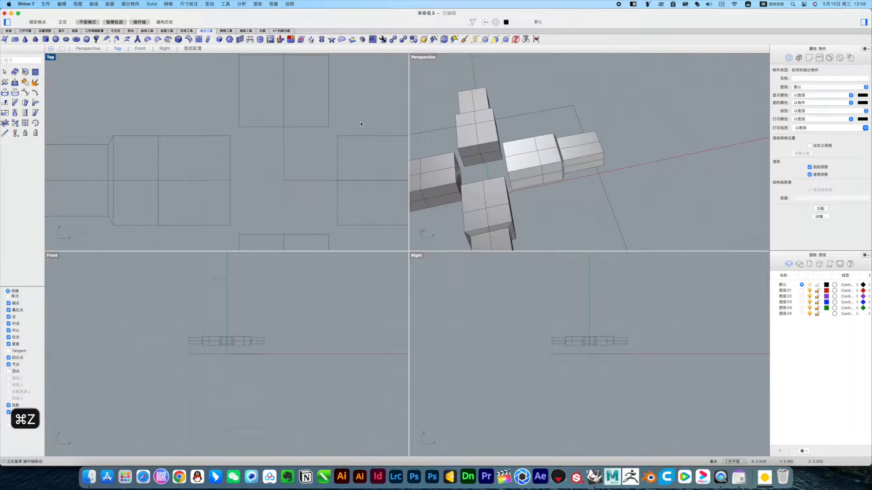
Select the +X arm's inner end vertices and, with projected snapping, move them along X onto the neighbouring arm's side line
drag(337, 128, 355, 250)
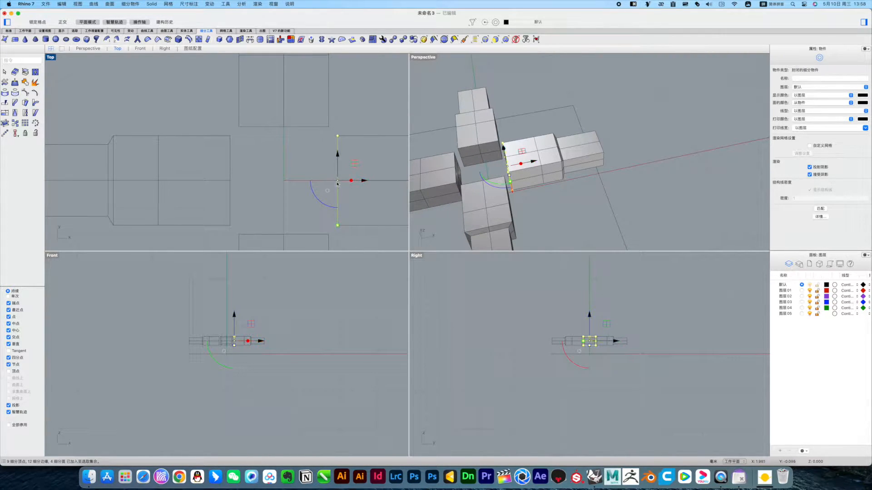
mouse_move(338, 182)
mouse_down()
mouse_move(341, 117)
mouse_move(333, 132)
mouse_move(331, 238)
mouse_move(359, 191)
mouse_move(329, 180)
mouse_up()
click(621, 205)
Delete the faces closing the +X arm's inner end at the centre of the cross
right_drag(621, 205, 536, 172)
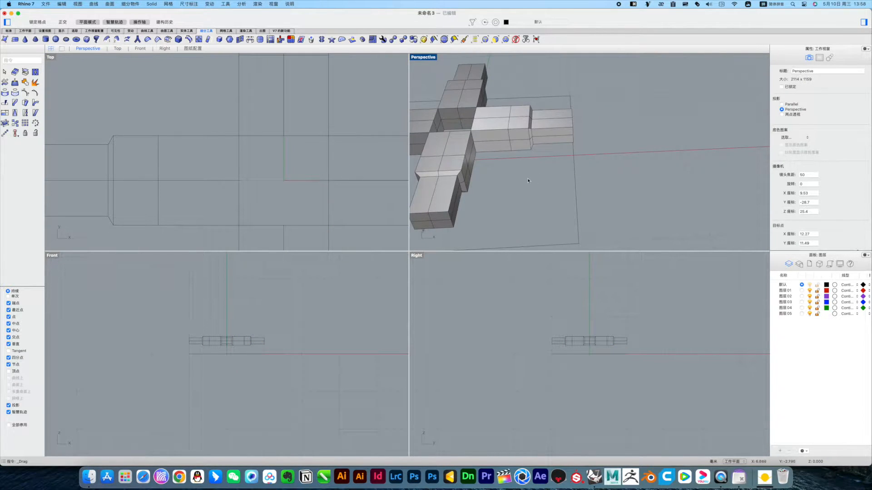
right_drag(528, 180, 553, 173)
scroll(583, 97, up, 8)
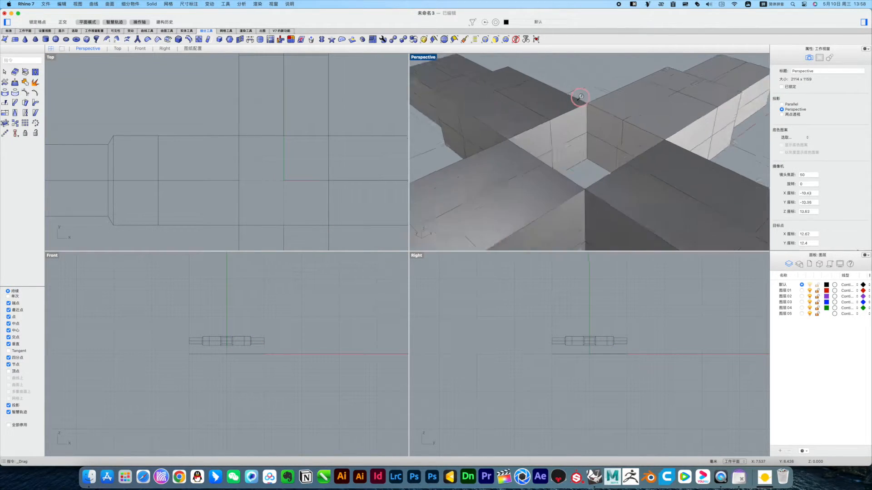
ctrl+shift+click(604, 132)
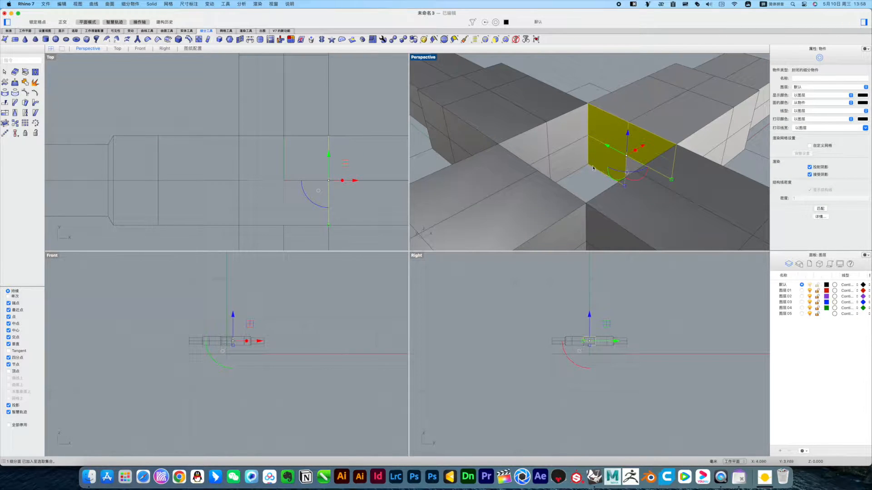
right_drag(604, 132, 656, 179)
ctrl+shift+click(752, 192)
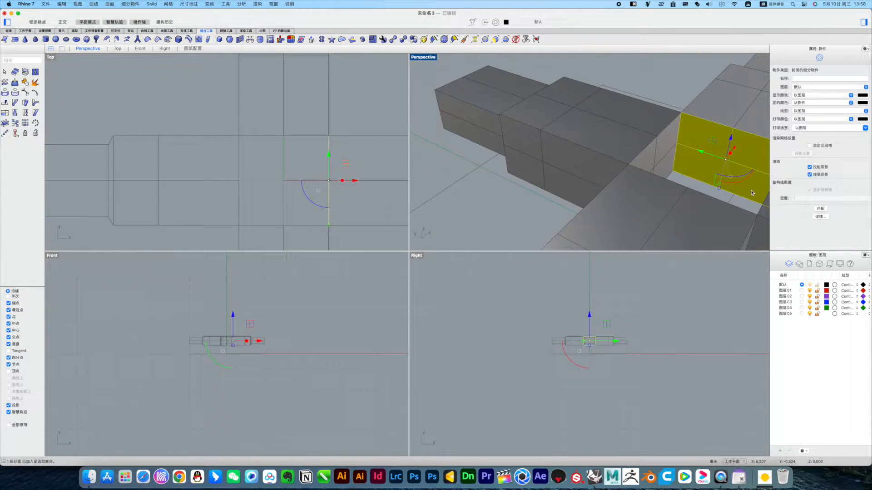
key(Delete)
Select all four faces at the outer end of the +X arm's neck and delete them
key(super+F4)
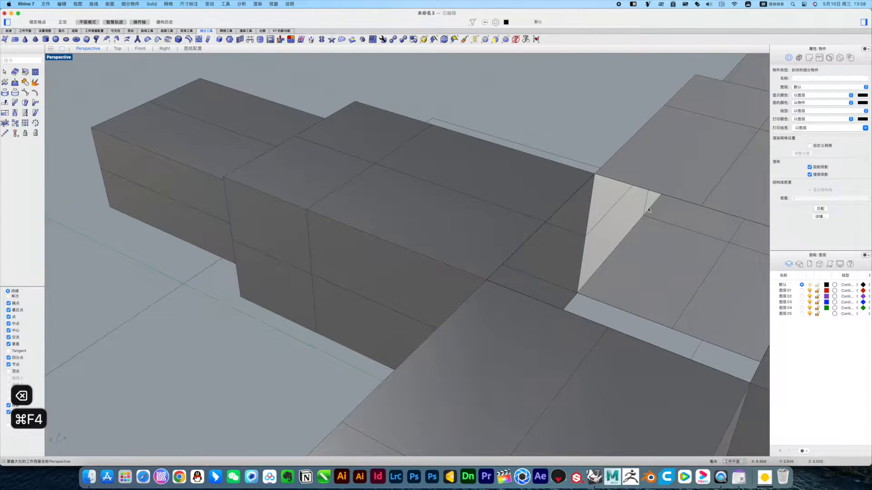
scroll(649, 214, down, 10)
right_drag(648, 216, 632, 220)
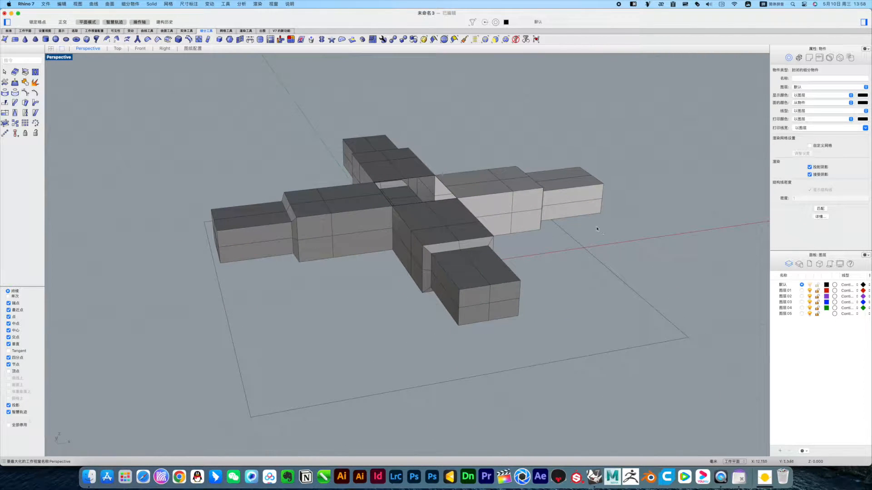
scroll(526, 272, up, 5)
right_drag(529, 253, 609, 194)
scroll(312, 174, up, 4)
scroll(311, 174, up, 1)
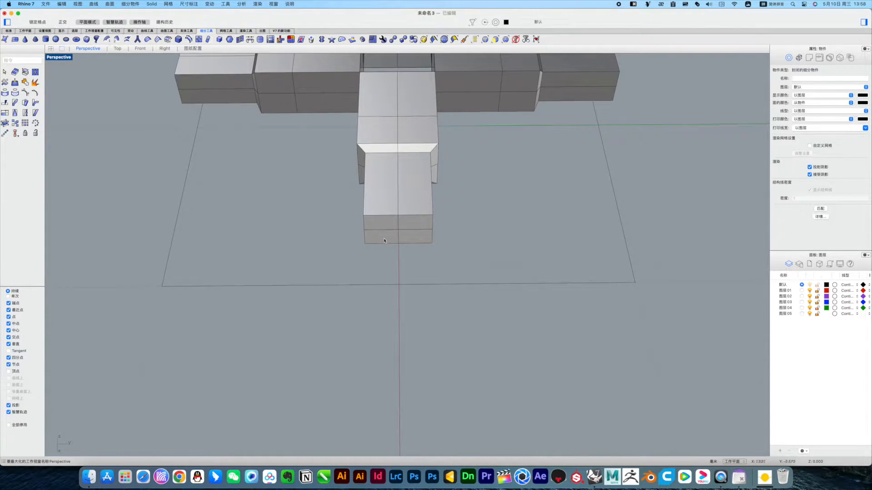
ctrl+shift+click(384, 229)
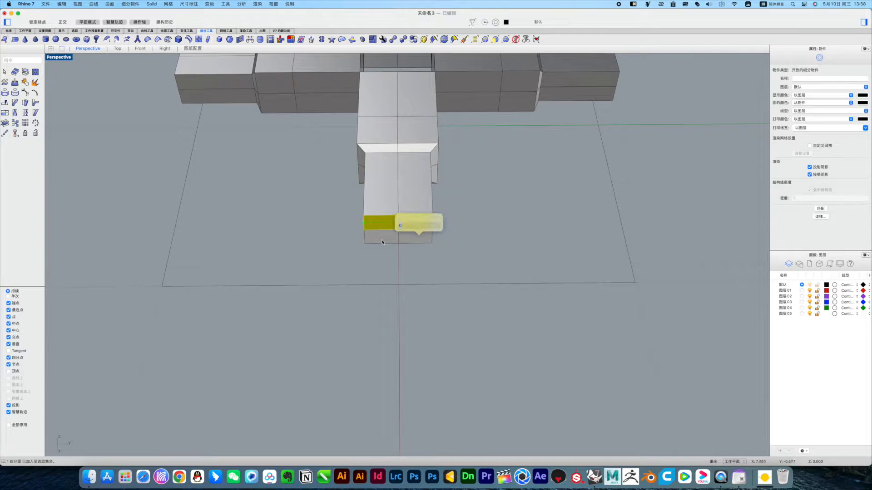
click(494, 270)
scroll(371, 225, up, 6)
shift+super+click(402, 202)
shift+super+click(519, 207)
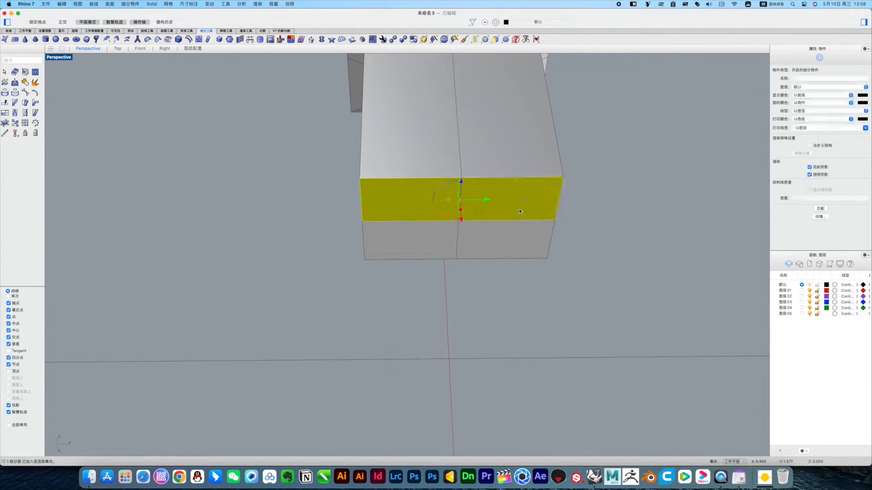
shift+super+click(507, 241)
shift+super+click(419, 253)
scroll(464, 285, down, 8)
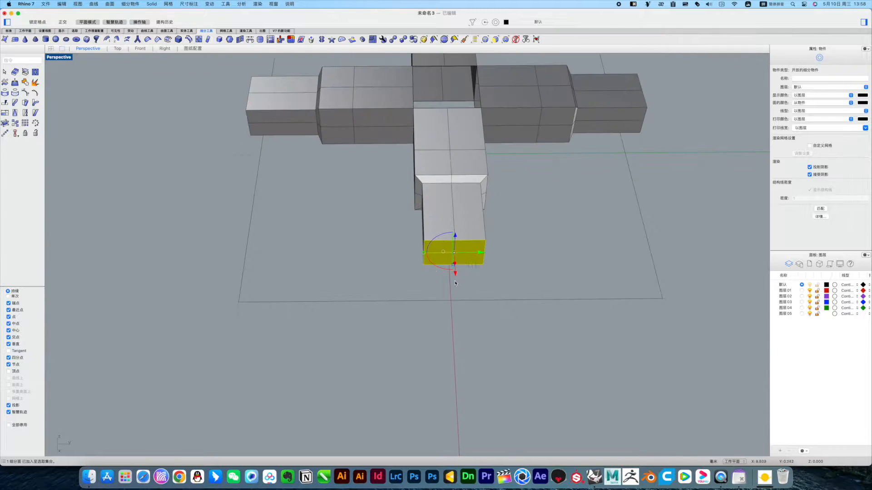
right_drag(463, 285, 484, 287)
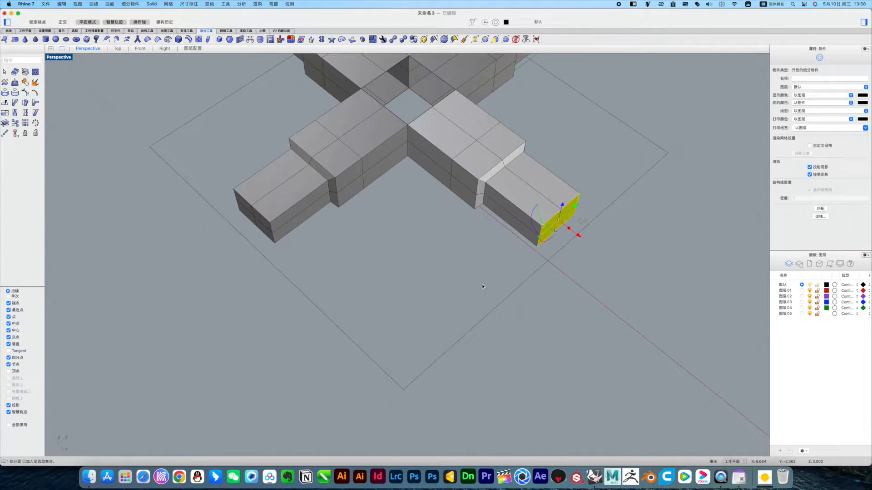
key(alt+super+m)
scroll(261, 162, down, 5)
scroll(332, 169, up, 3)
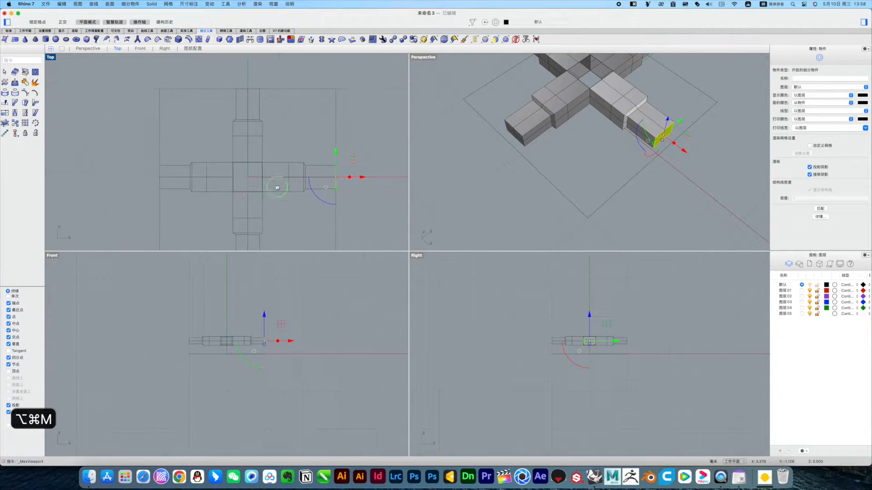
right_drag(585, 179, 611, 178)
key(BackSpace)
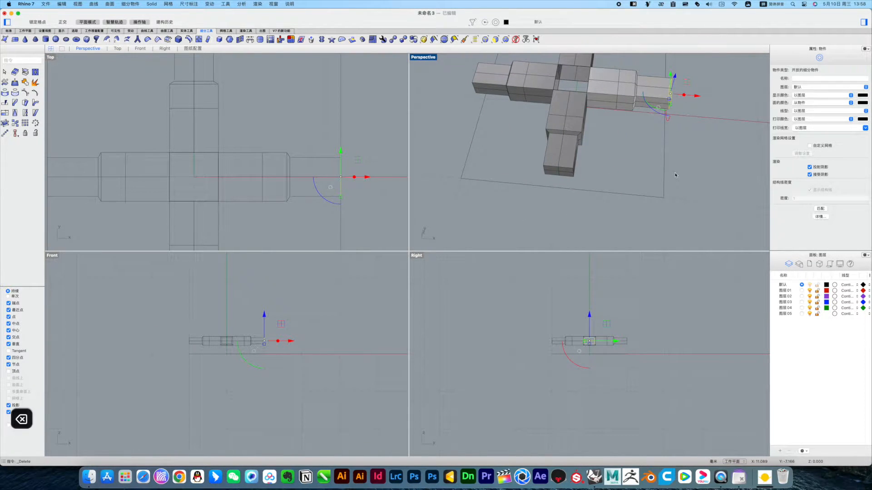
Select the four-arm SubD and remove its radial symmetry
right_drag(675, 175, 559, 121)
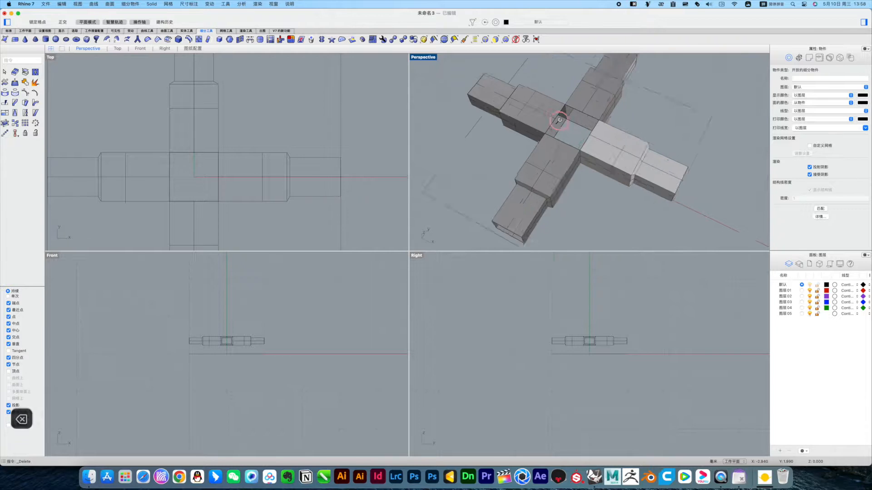
scroll(560, 120, up, 2)
click(628, 169)
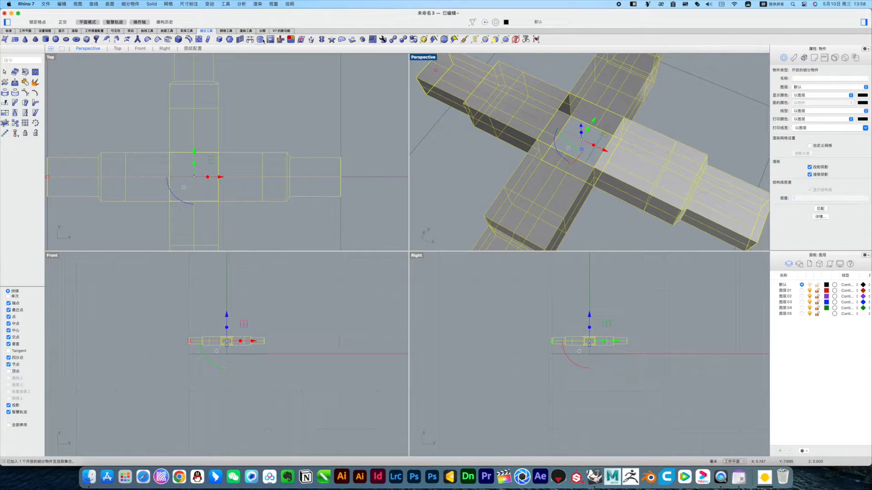
click(321, 39)
click(713, 126)
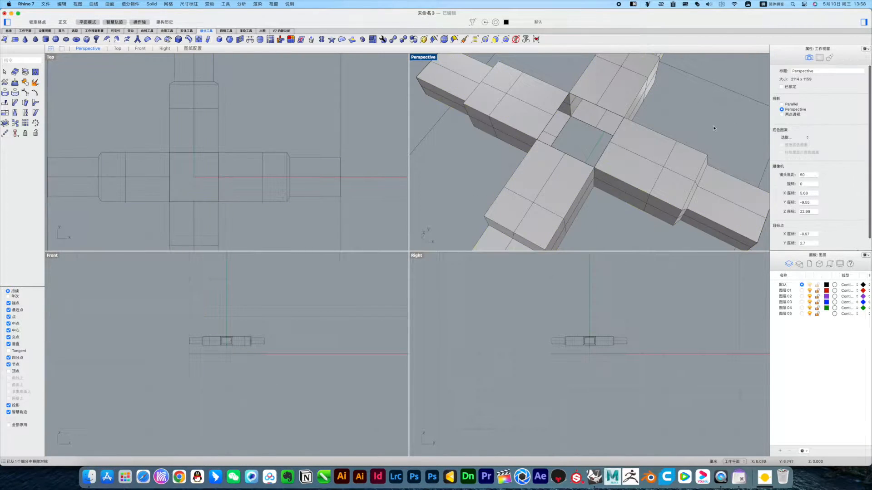
Maximise the Perspective viewport around the open centre of the cross
key(super+F4)
scroll(597, 176, down, 6)
right_drag(597, 175, 536, 164)
scroll(536, 163, up, 6)
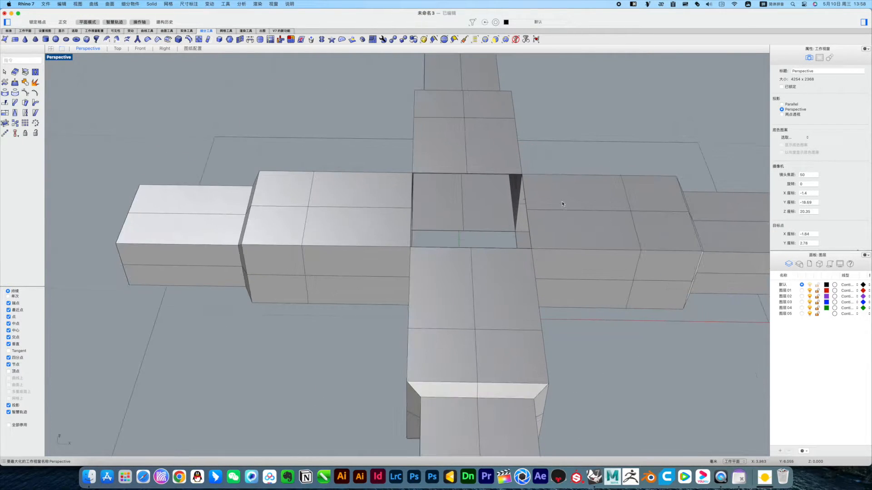
click(562, 201)
scroll(563, 199, down, 2)
click(568, 143)
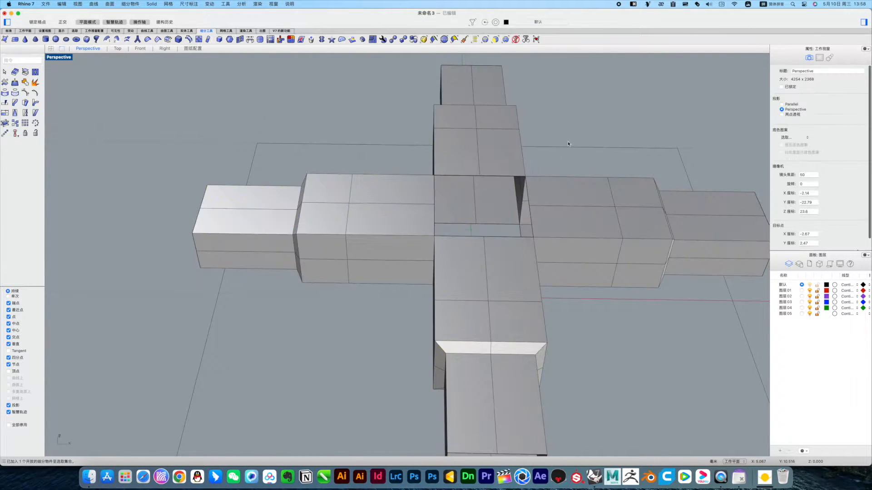
With centre and projected snapping off, append a 3D Face to the SubD across the four corners of the upper centre opening
click(209, 40)
click(503, 142)
key(space)
right_drag(474, 216, 437, 206)
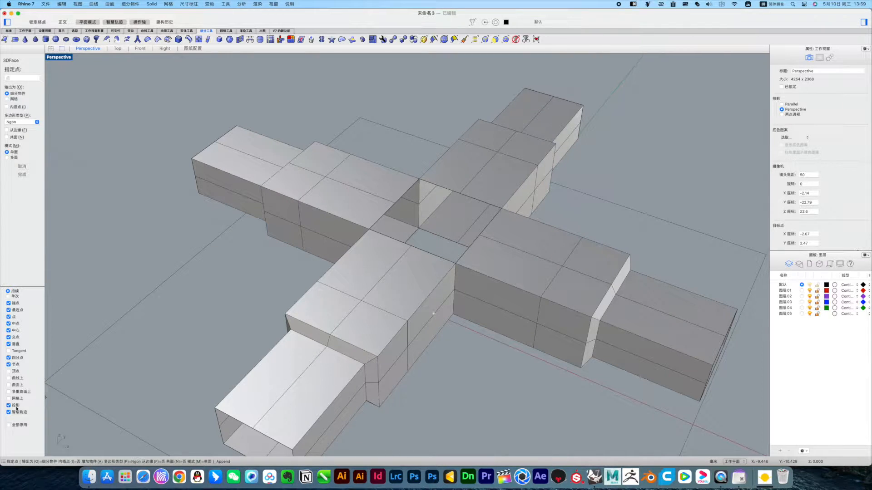
click(15, 332)
click(418, 177)
click(501, 208)
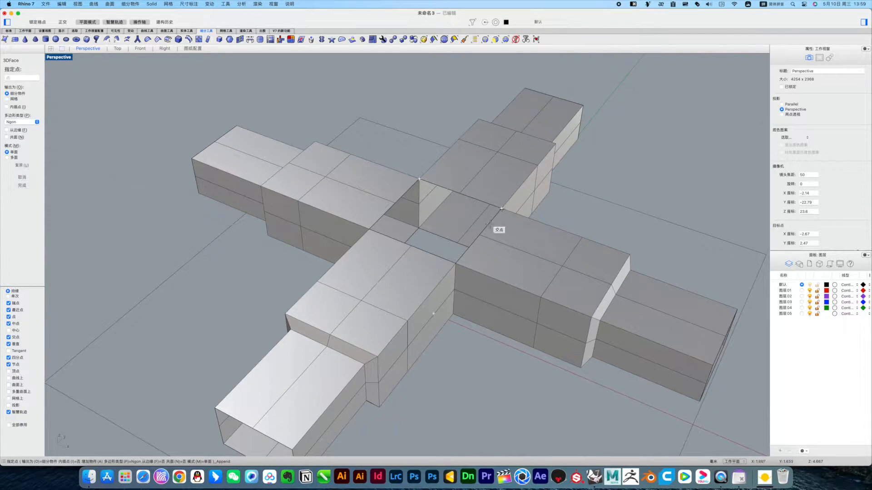
click(456, 262)
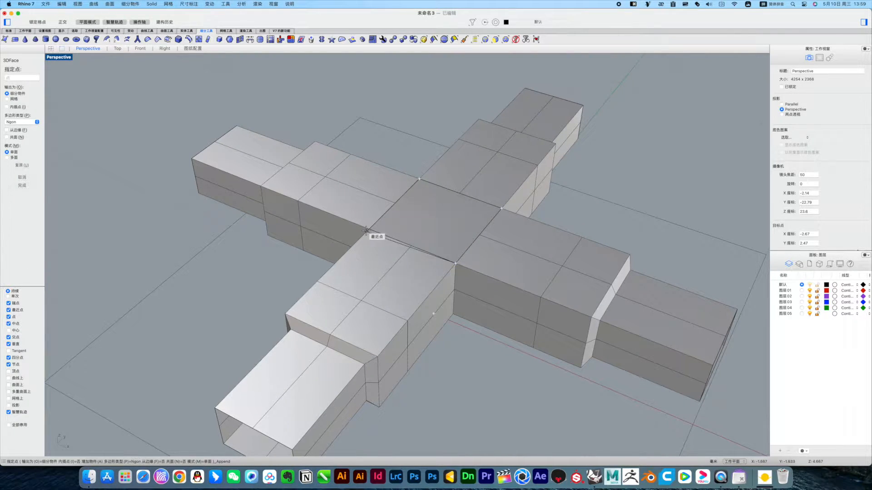
right_click(412, 227)
Append a second 3D Face to the SubD across the four corners of the centre opening on the underside
right_drag(452, 303, 434, 226)
right_drag(401, 139, 439, 181)
right_drag(421, 138, 492, 266)
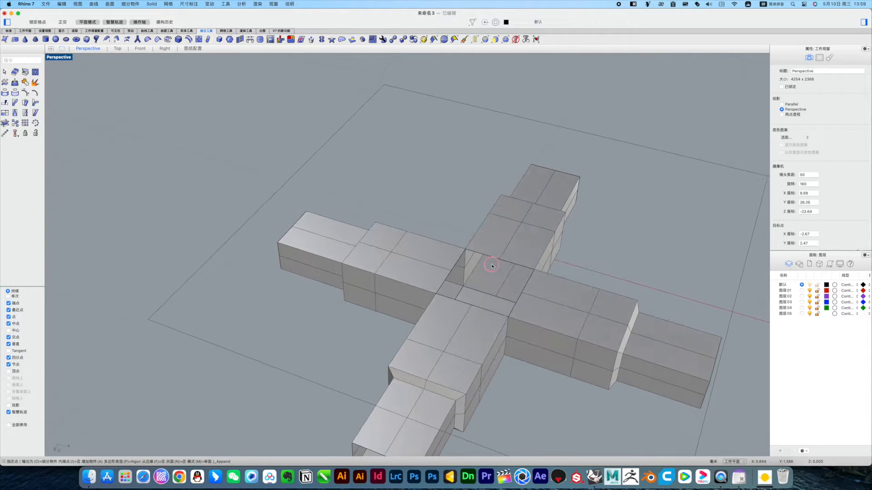
scroll(492, 267, up, 3)
key(space)
key(space)
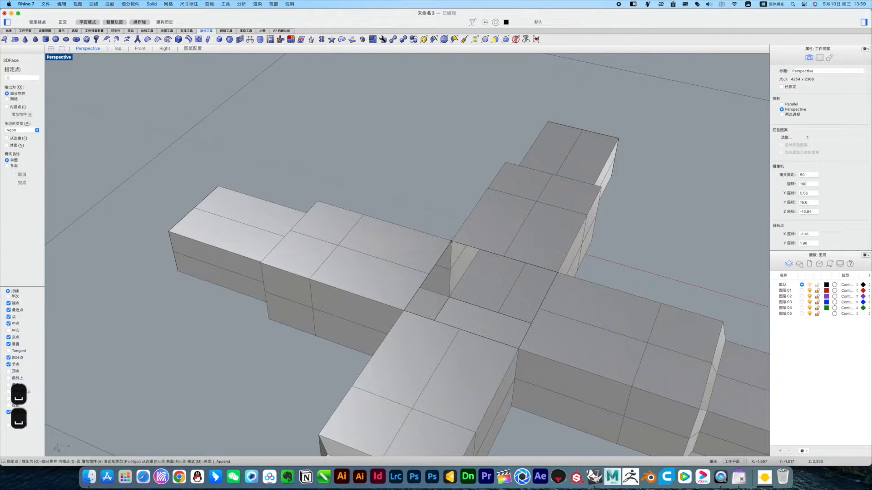
key(Escape)
key(space)
click(482, 249)
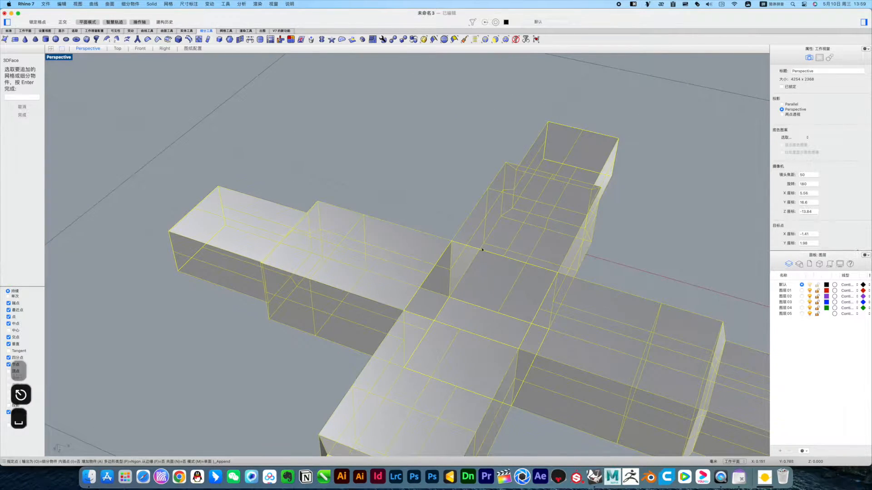
key(space)
click(452, 242)
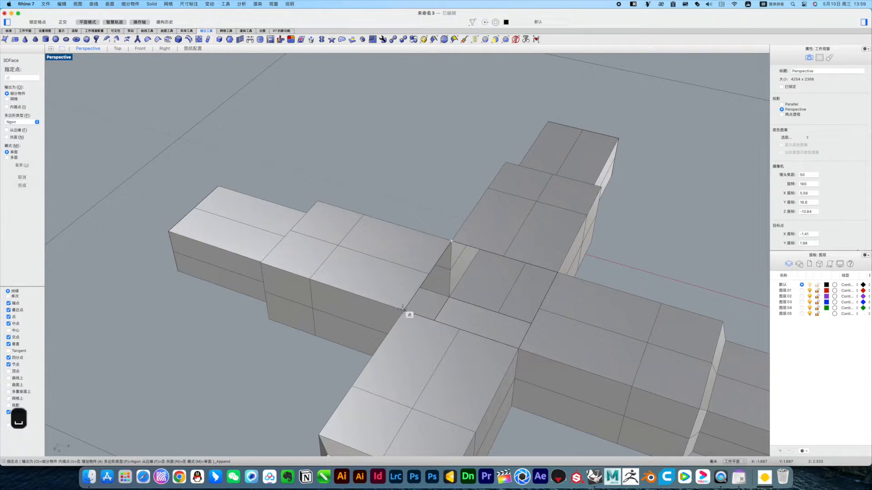
click(405, 311)
click(519, 349)
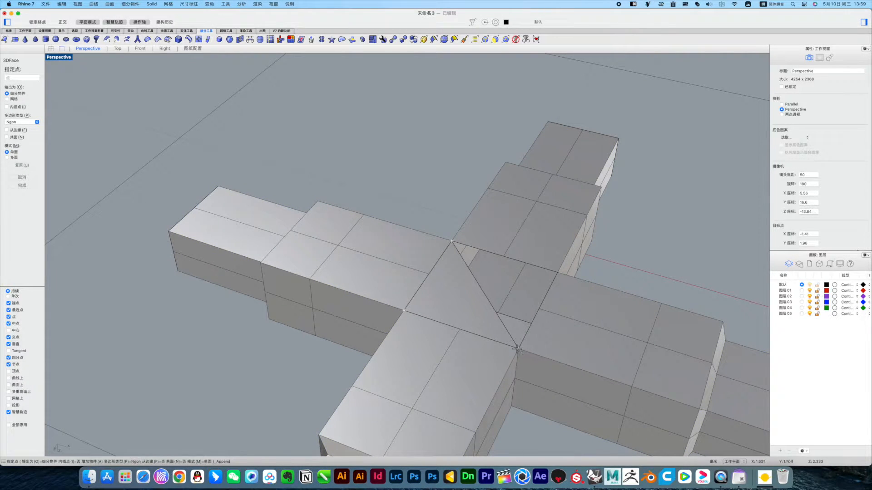
click(557, 272)
key(space)
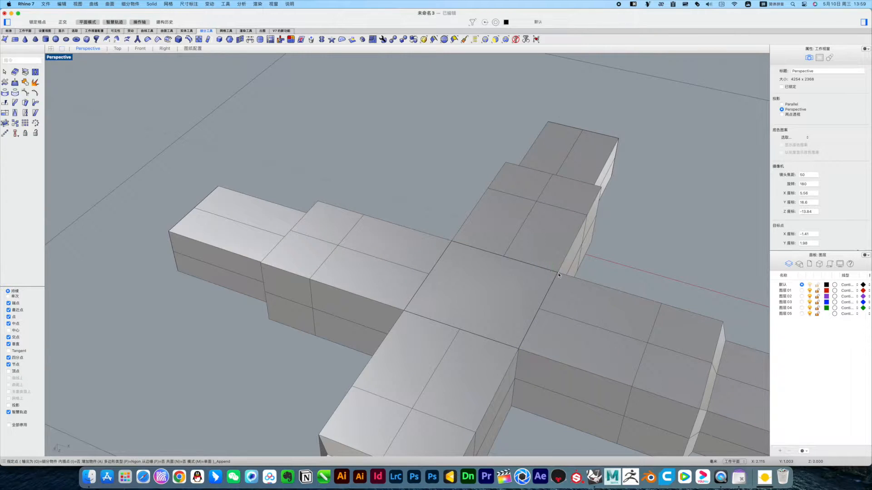
Examine the closed centre in smooth SubD display, then return the SubD to flat display
scroll(560, 281, down, 4)
right_drag(556, 285, 566, 302)
scroll(557, 306, up, 4)
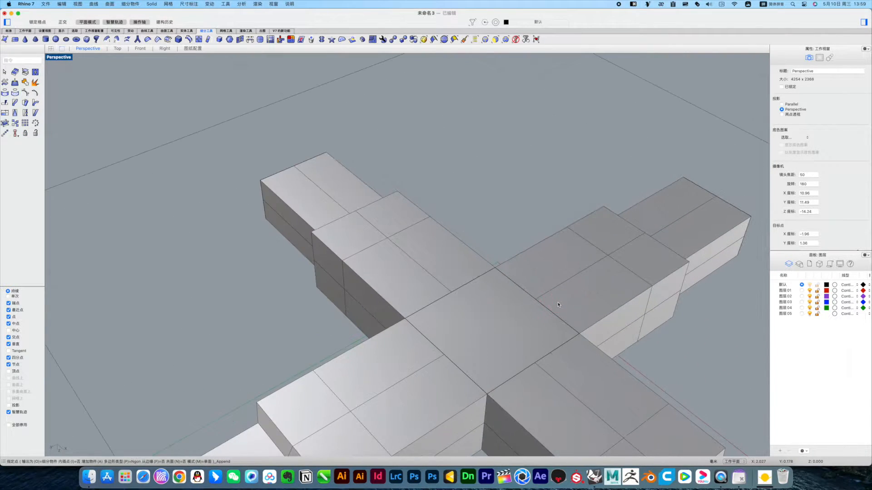
click(504, 336)
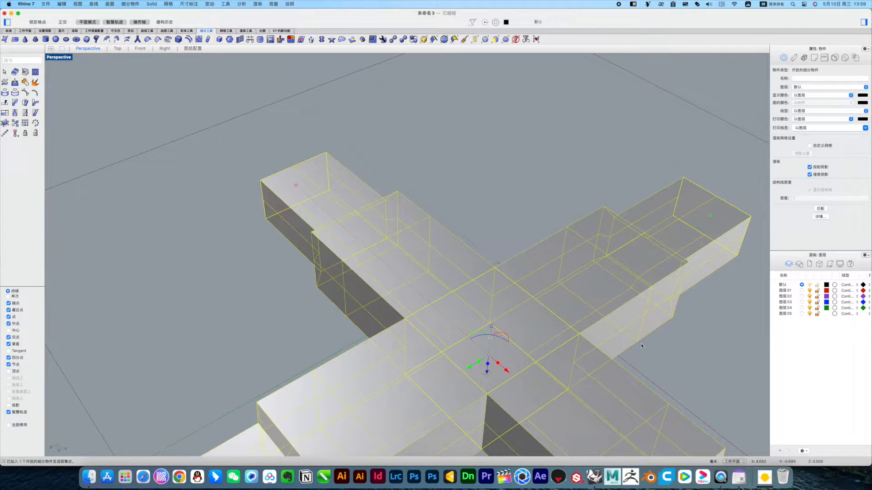
key(Tab)
click(666, 354)
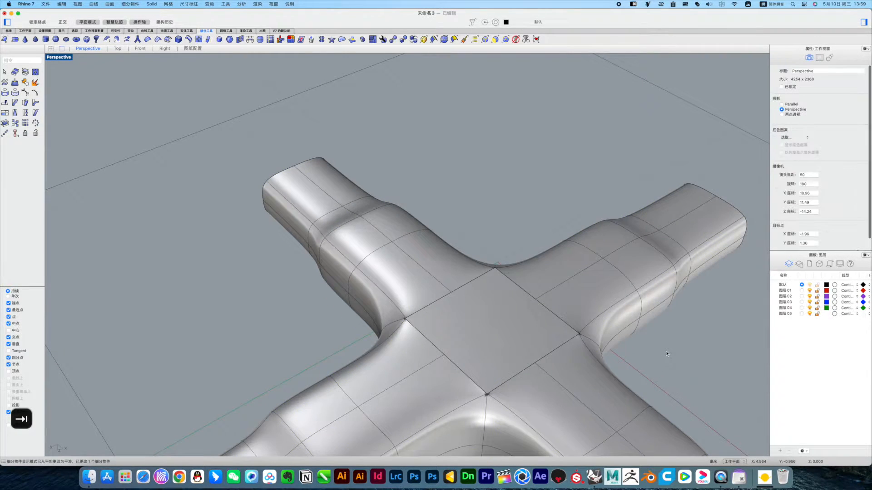
key(Tab)
Undo the two 3D Face additions at the centre of the cross
scroll(606, 343, down, 1)
mouse_move(579, 349)
right_down()
mouse_move(583, 296)
mouse_move(576, 364)
mouse_move(562, 362)
mouse_move(567, 350)
right_up()
click(567, 351)
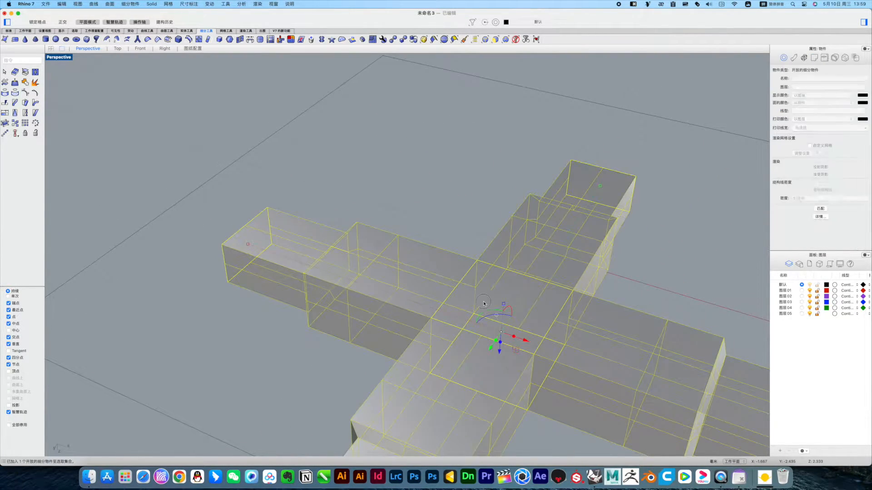
key(super+z)
key(super+z)
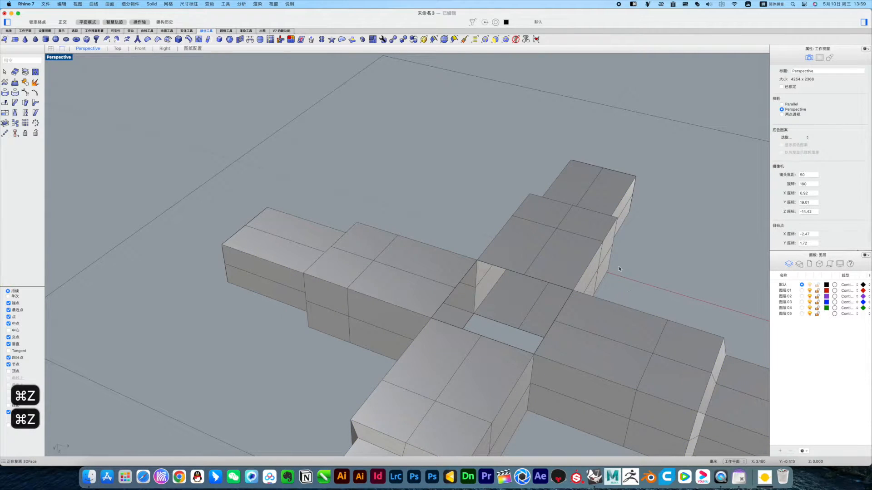
Fill the boundary loop of the underside centre opening with a triangle fan
click(342, 39)
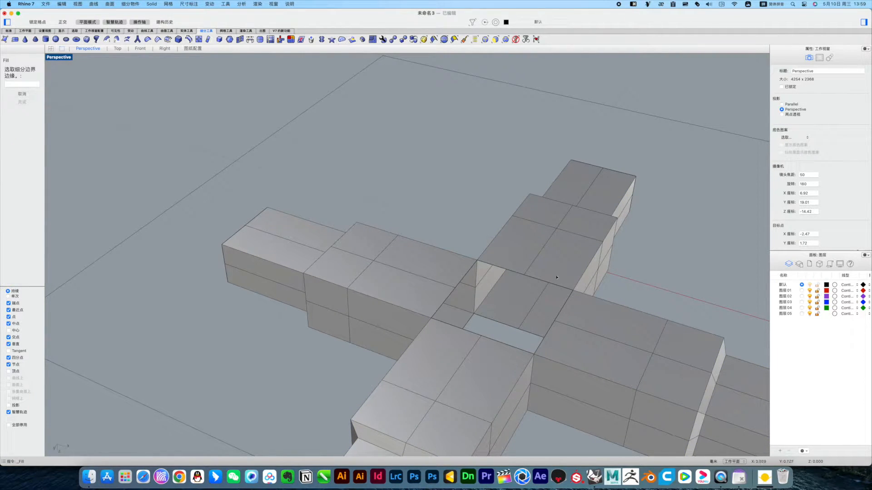
click(506, 271)
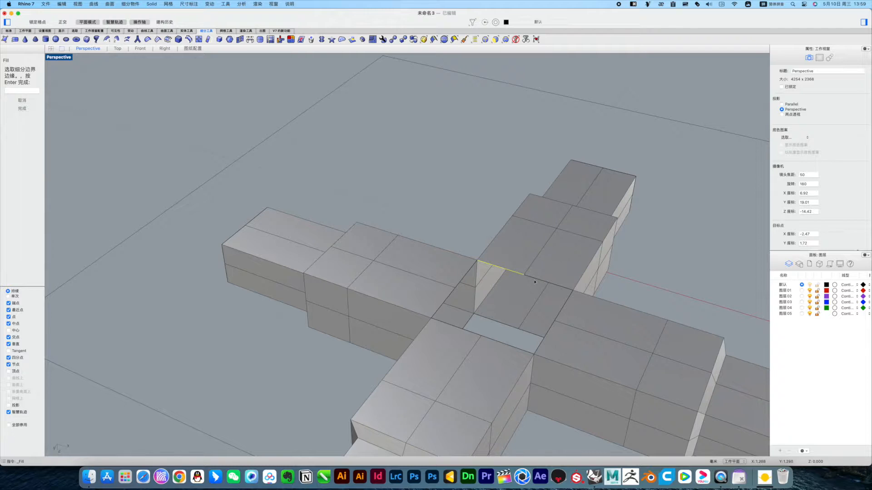
key(space)
key(space)
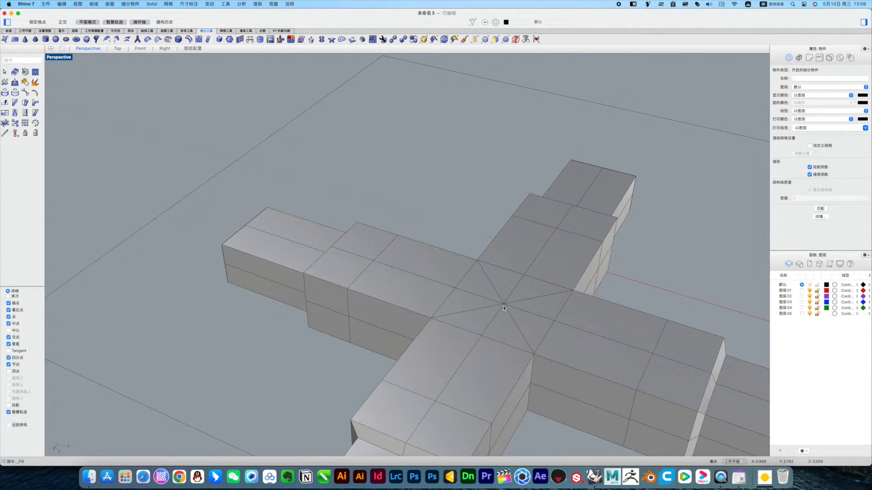
Fill the boundary loop of the upper centre opening with a triangle fan
right_drag(506, 309, 531, 347)
key(space)
click(528, 343)
key(space)
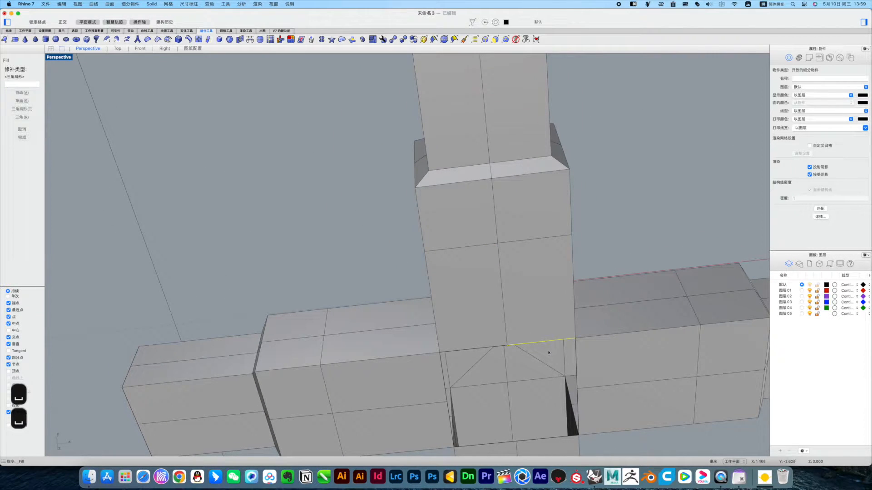
key(space)
Merge the fan triangles in the two far corners of the top centre face into one quad per corner
right_drag(552, 363, 553, 348)
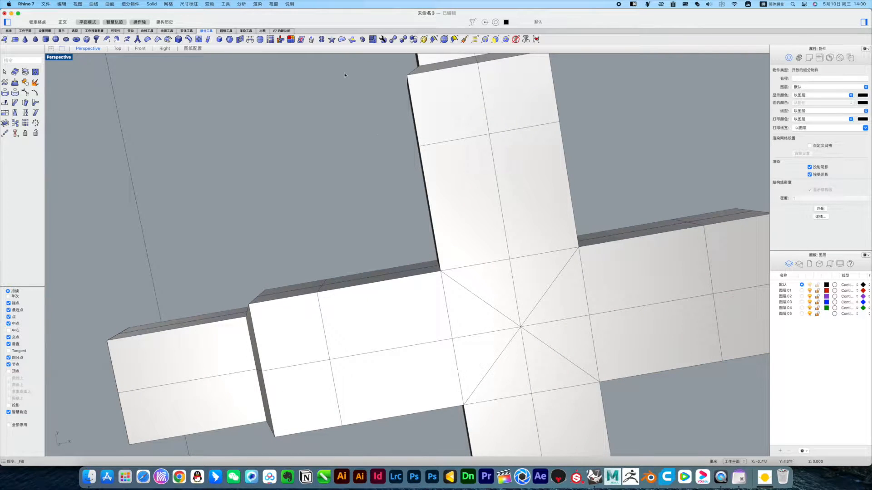
click(309, 40)
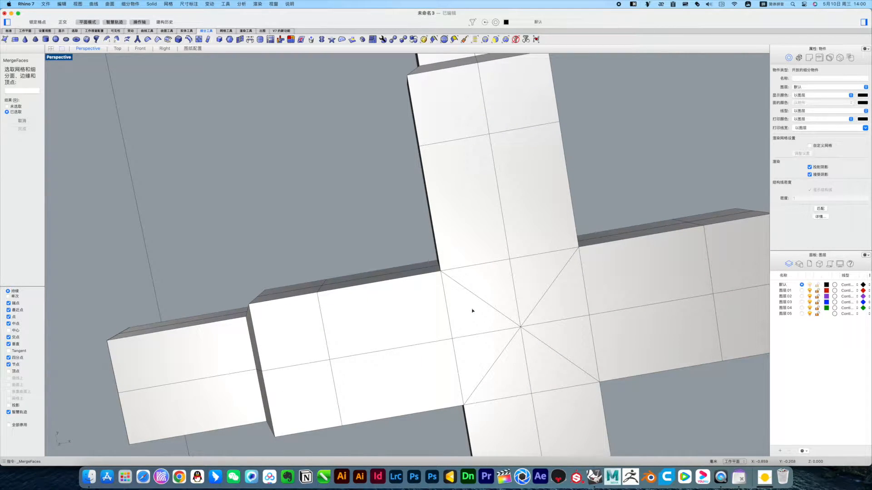
click(472, 311)
click(499, 282)
key(space)
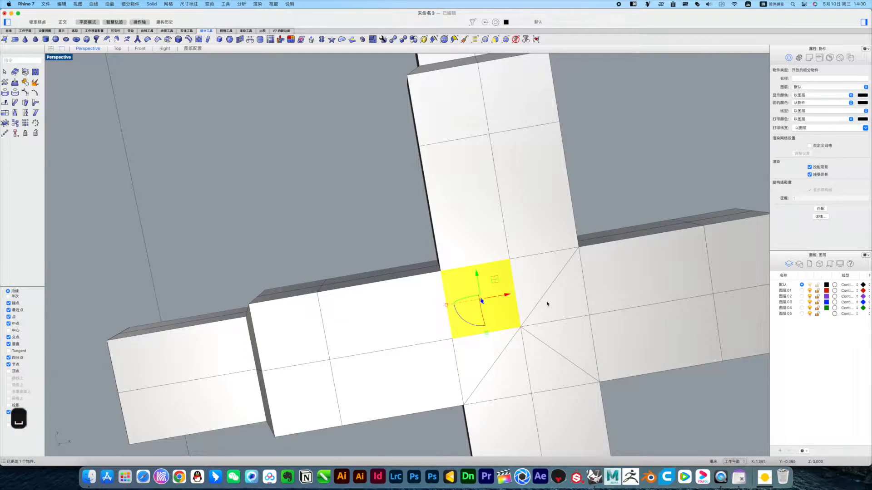
click(628, 202)
key(space)
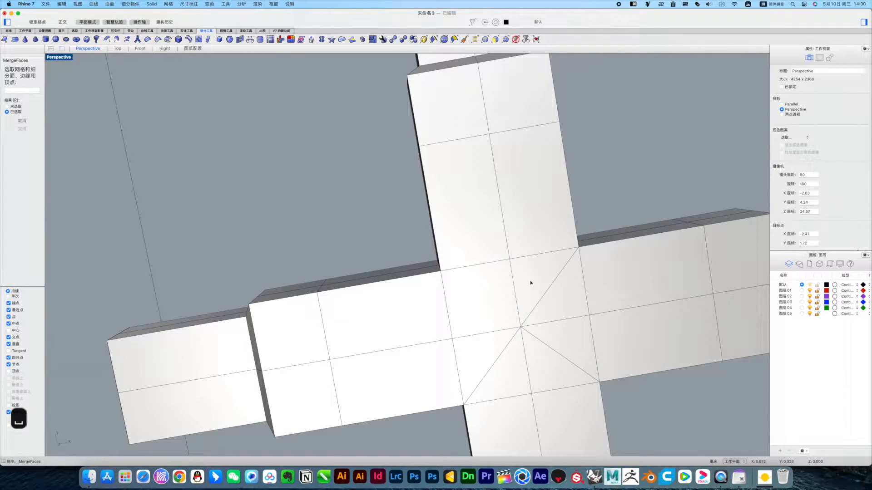
click(560, 298)
key(space)
Merge the remaining two pairs of fan triangles on the top of the centre into quads
key(space)
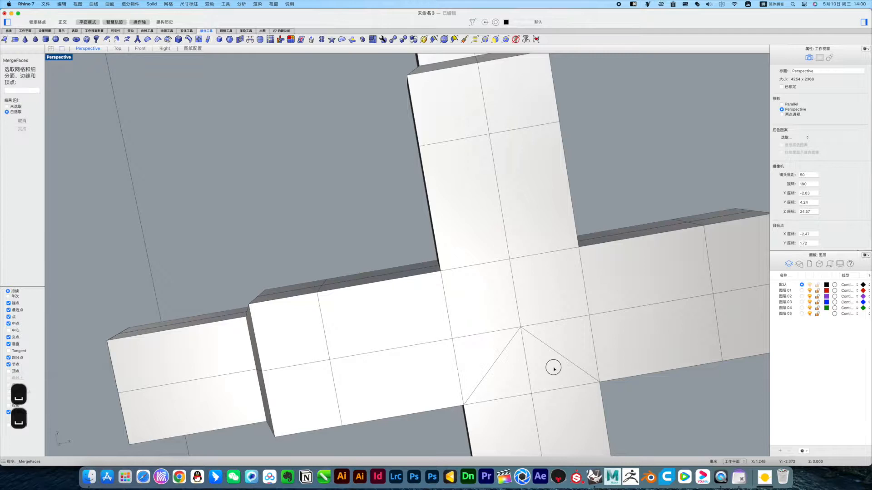
click(555, 366)
click(585, 339)
key(space)
key(space)
click(492, 356)
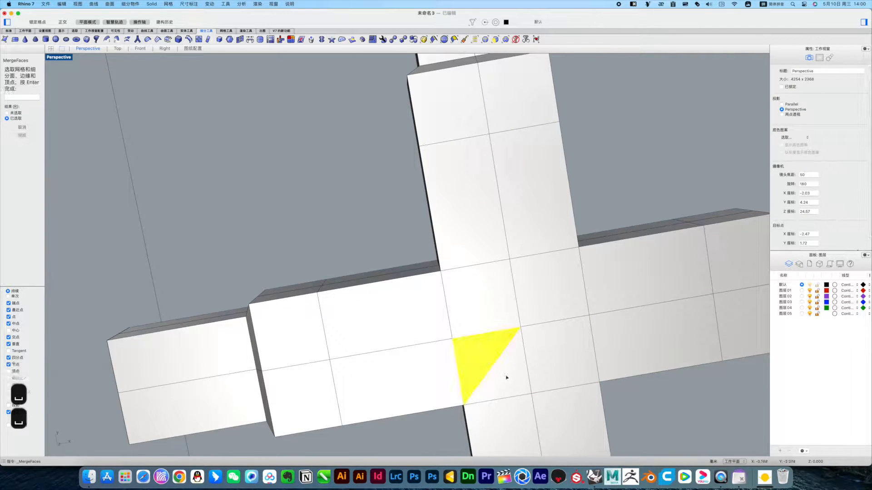
click(506, 376)
key(space)
On the underside of the centre, merge two corner pairs of fan triangles into quads
right_drag(559, 331, 529, 385)
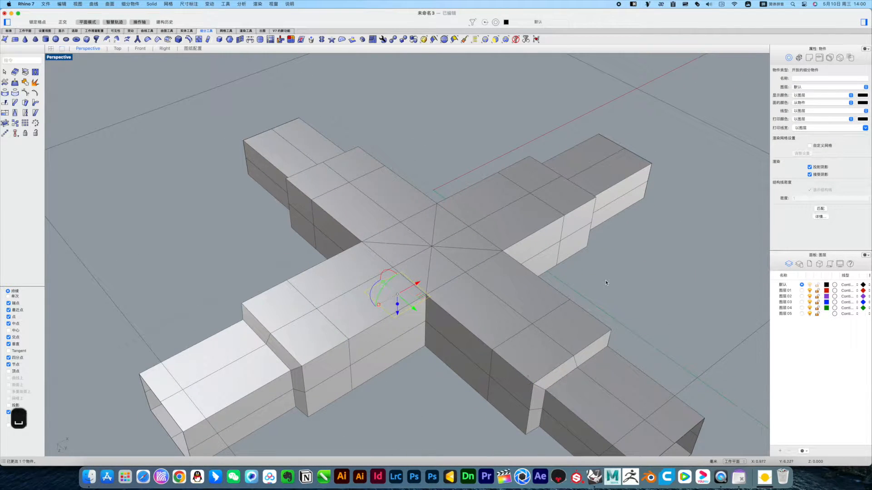
click(605, 284)
key(space)
click(468, 240)
click(470, 258)
key(space)
key(space)
click(427, 223)
click(451, 222)
key(space)
key(Escape)
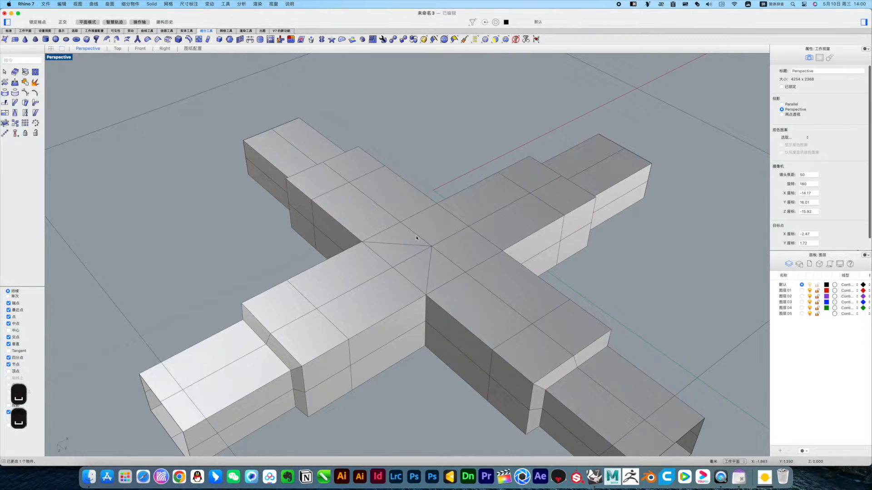
Merge the last two pairs of fan triangles on the underside of the centre into quads
key(space)
click(401, 237)
click(398, 254)
key(space)
key(space)
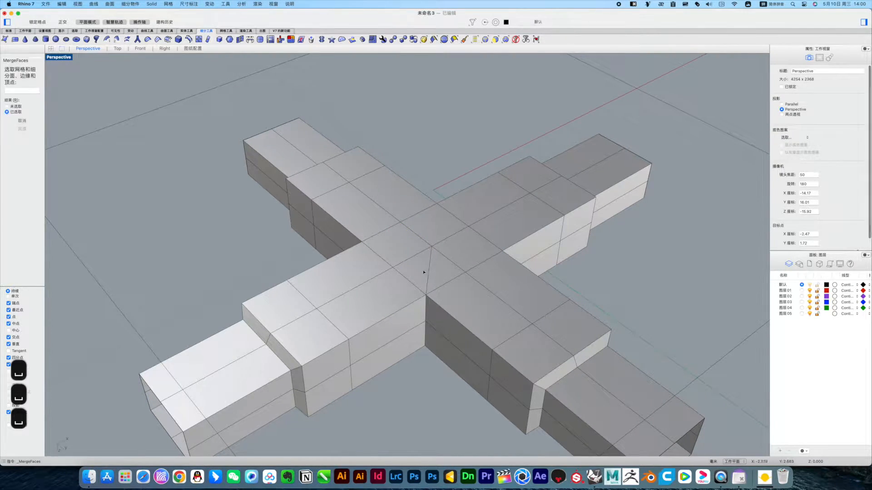
click(434, 274)
click(436, 274)
key(space)
Select the edges outlining the central square on both the underside and the top of the SubD
right_drag(619, 249, 582, 262)
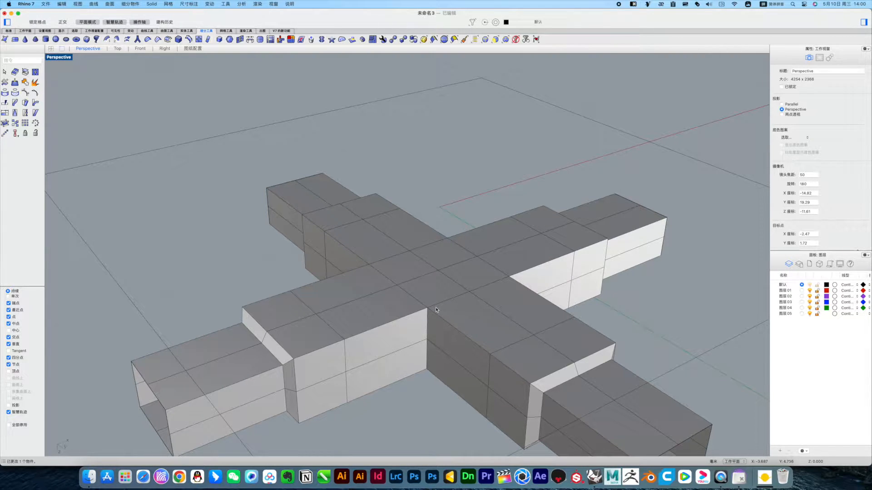
mouse_move(418, 313)
right_down()
mouse_move(418, 325)
mouse_move(411, 315)
mouse_move(419, 307)
right_up()
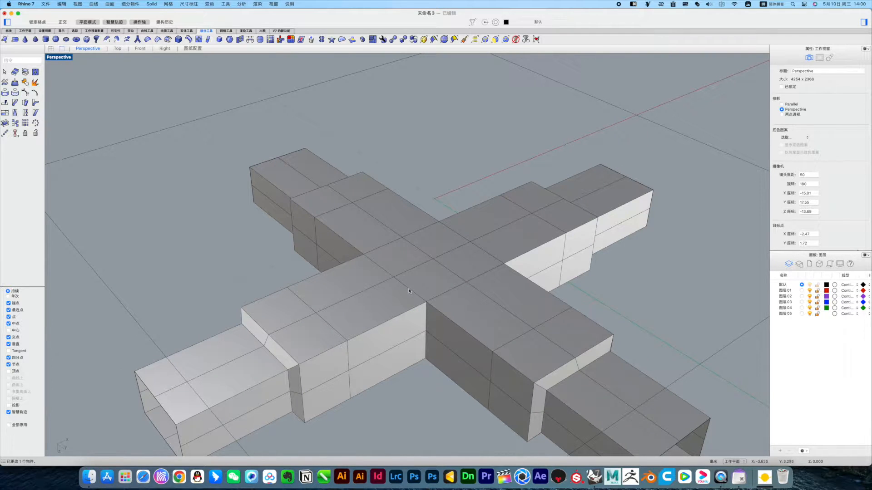
click(408, 291)
shift+click(454, 289)
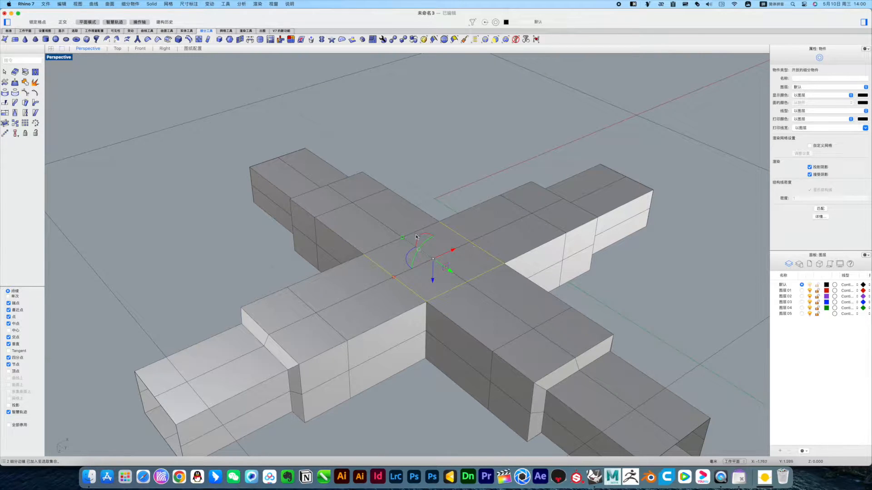
right_drag(461, 313, 449, 240)
right_drag(440, 370, 459, 259)
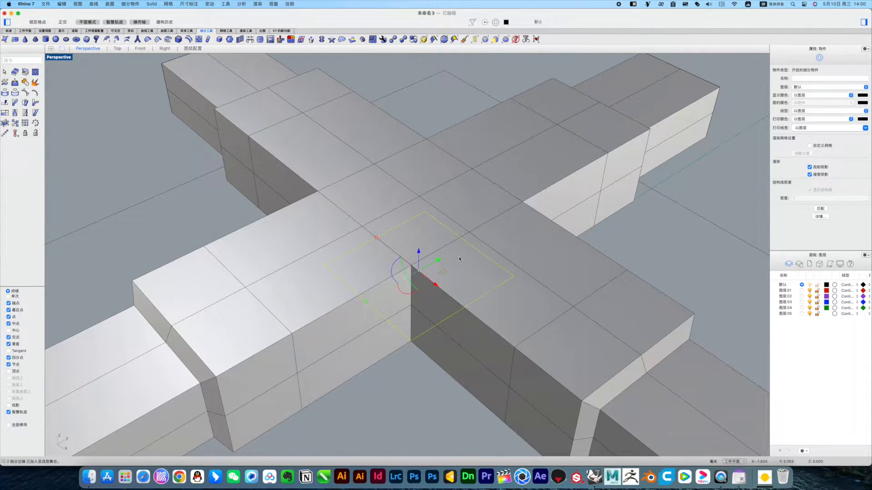
shift+super+double_click(489, 223)
shift+super+double_click(358, 172)
shift+super+double_click(453, 158)
Scale the selected centre outlines outward so the centre flares wider than the arms, and switch the SubD to smooth display
right_drag(489, 234, 455, 249)
drag(371, 212, 362, 193)
scroll(453, 222, down, 6)
right_drag(453, 226, 401, 236)
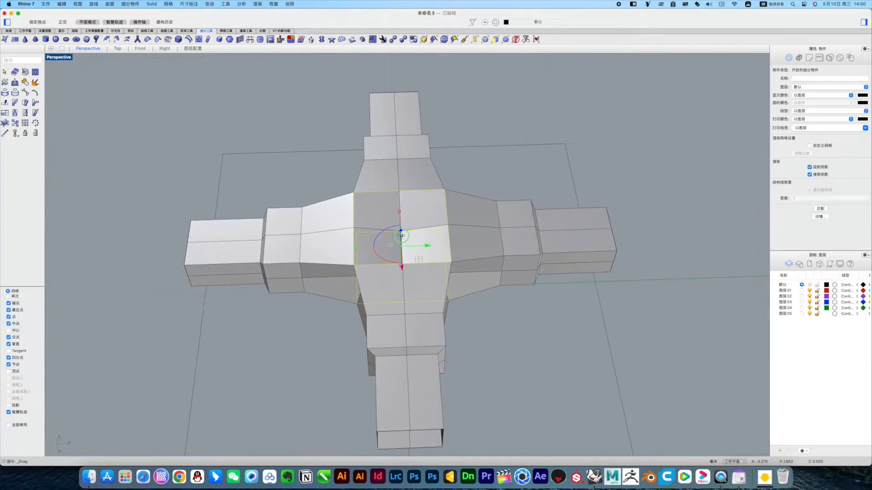
key(Tab)
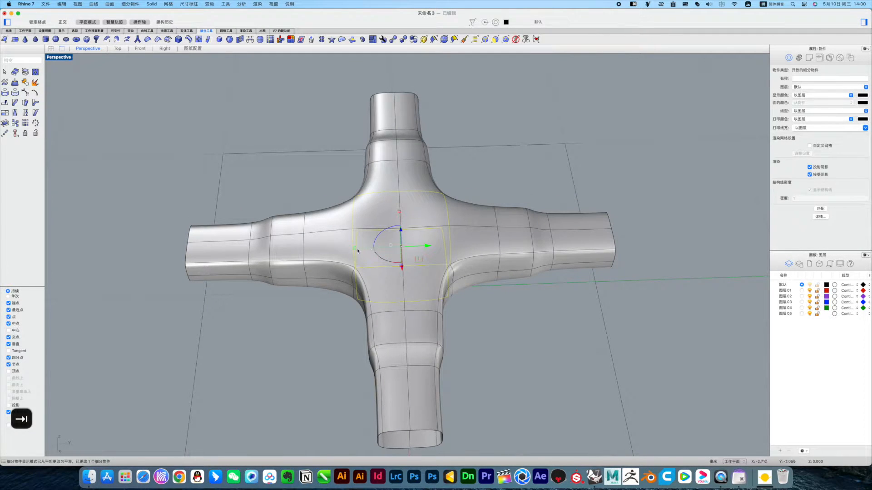
Scale the selected centre outlines slightly further outward to widen the hub, and clear the selection
mouse_move(356, 249)
mouse_down()
mouse_move(342, 249)
mouse_move(350, 250)
mouse_up()
click(533, 311)
right_drag(533, 311, 508, 296)
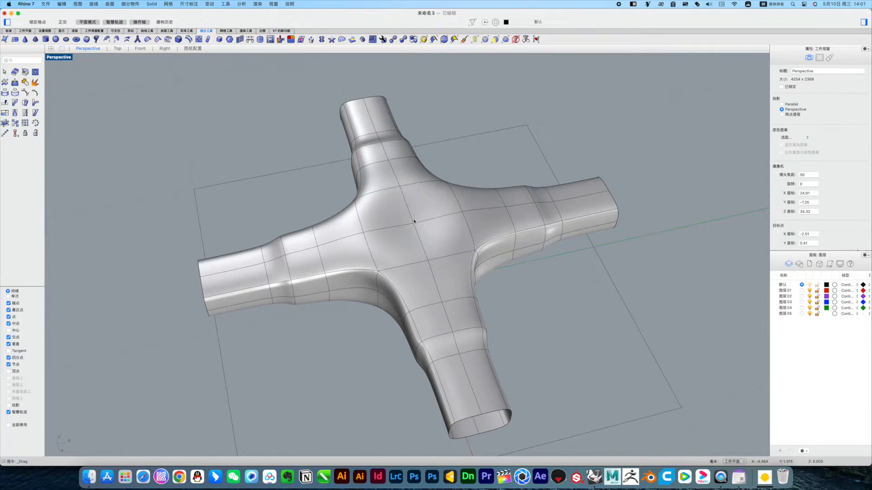
Select the four central faces on top of the hub and the four matching faces on its underside
click(380, 213)
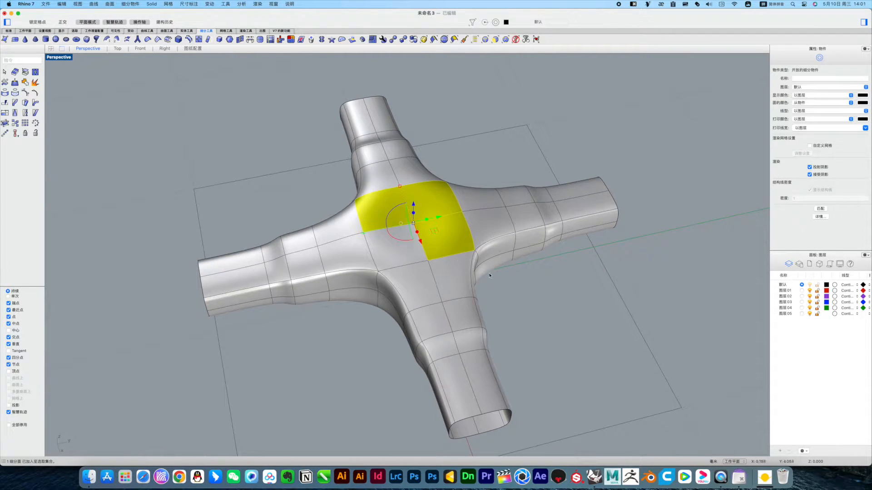
shift+super+click(386, 252)
right_drag(381, 291, 403, 231)
shift+super+click(403, 204)
shift+super+click(433, 214)
shift+super+click(462, 190)
click(463, 171)
click(462, 173)
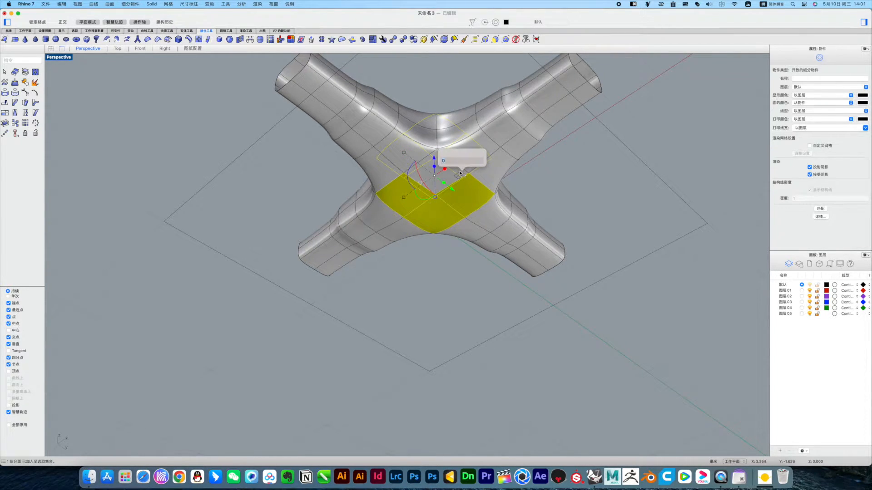
shift+super+click(445, 180)
right_drag(460, 174, 233, 116)
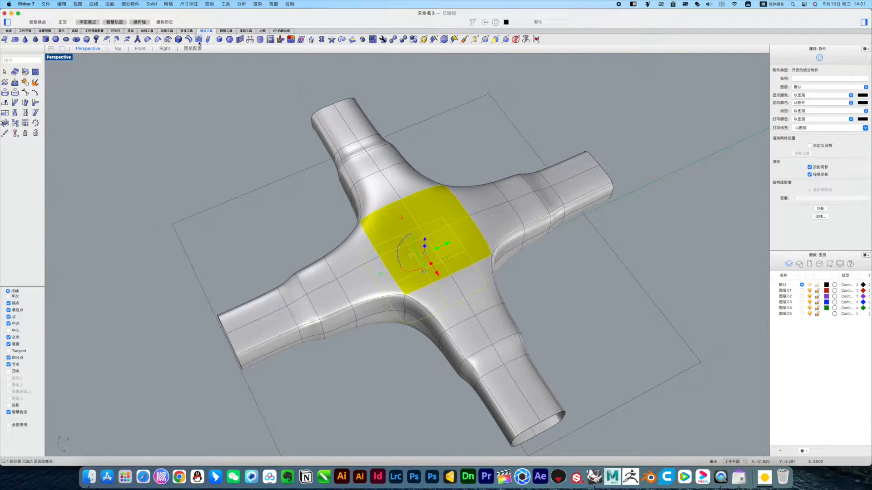
Inset the selected top and bottom centre faces as a group by 1.000, with the SubD in flat display
click(229, 40)
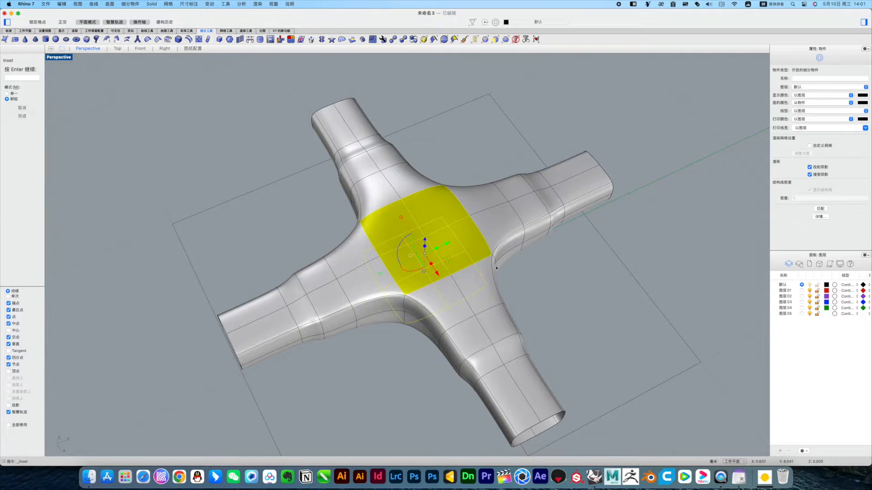
key(space)
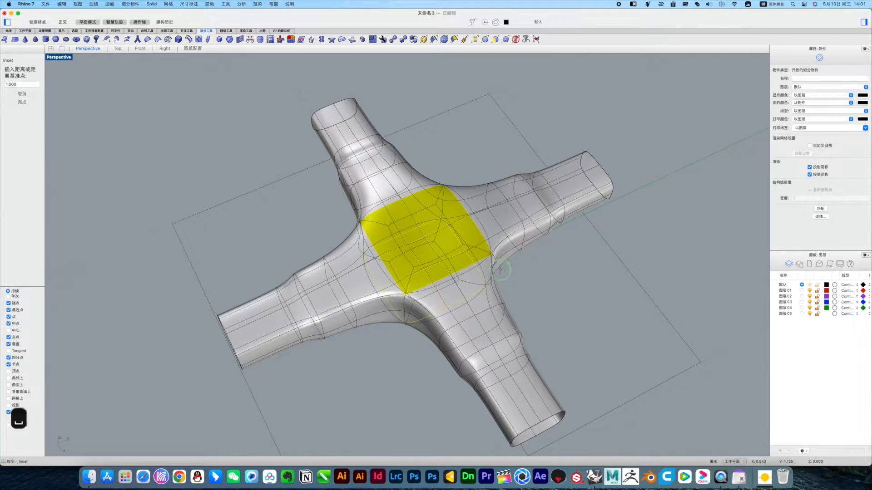
key(Tab)
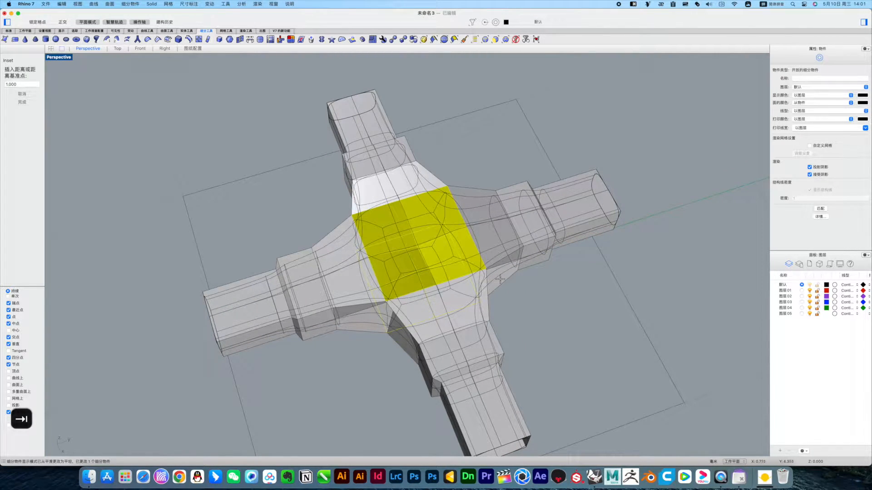
key(Tab)
key(Tab)
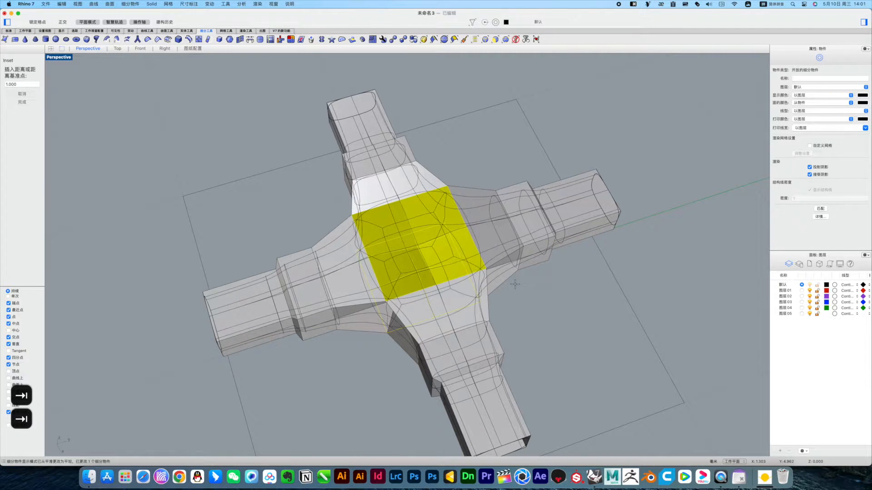
key(space)
mouse_move(487, 279)
right_down()
mouse_move(486, 231)
mouse_move(485, 270)
right_up()
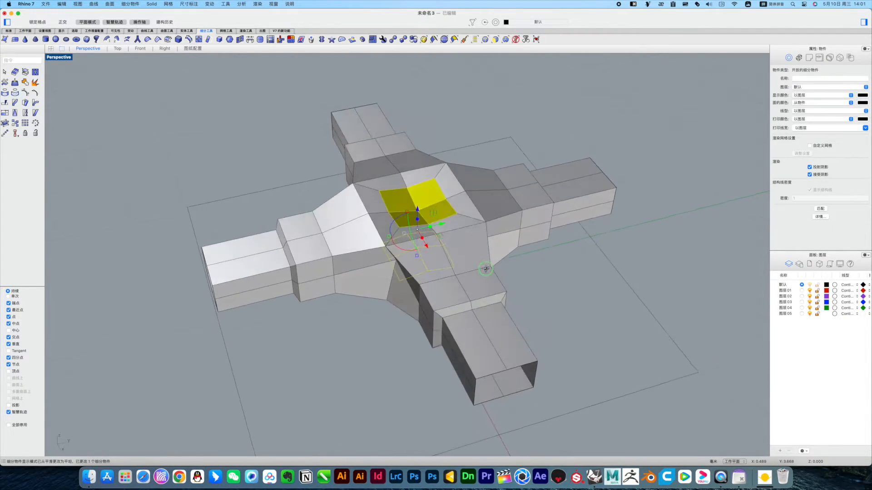
Bridge the inset top and bottom faces with 1 joined segment to open a square through-hole, and switch to smooth display
click(250, 40)
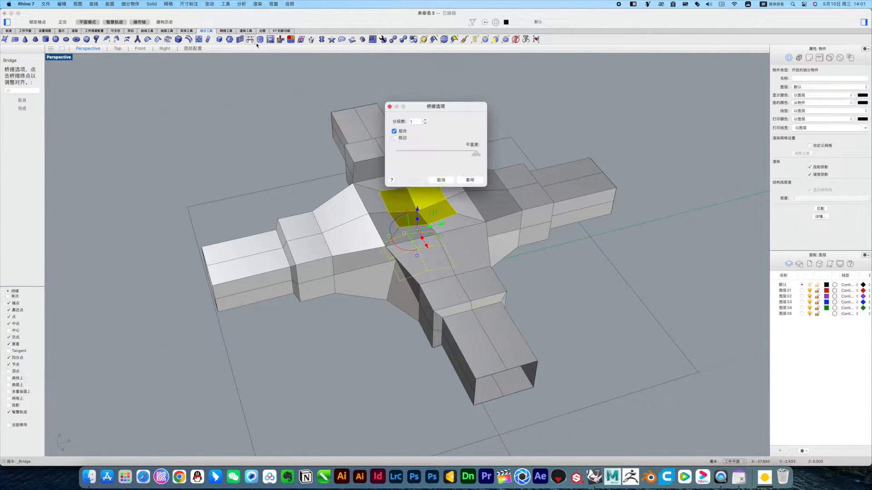
click(470, 181)
right_drag(469, 181, 478, 226)
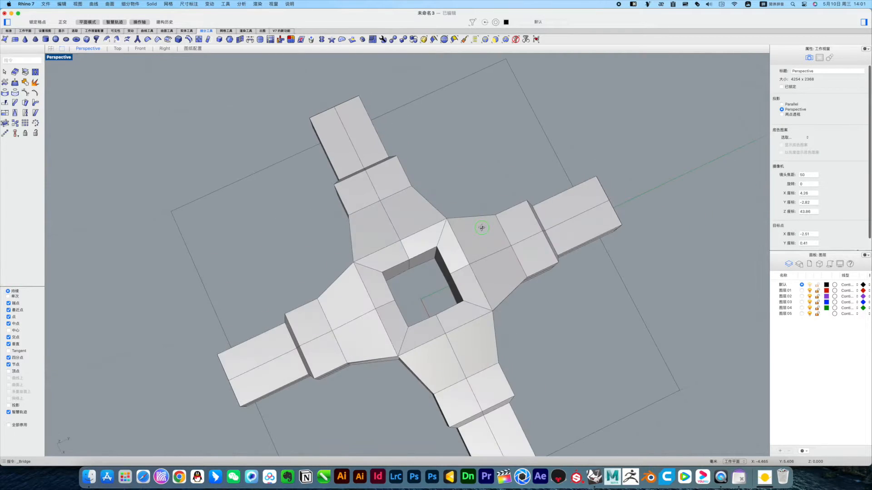
key(Tab)
right_drag(514, 323, 503, 250)
right_drag(506, 250, 490, 288)
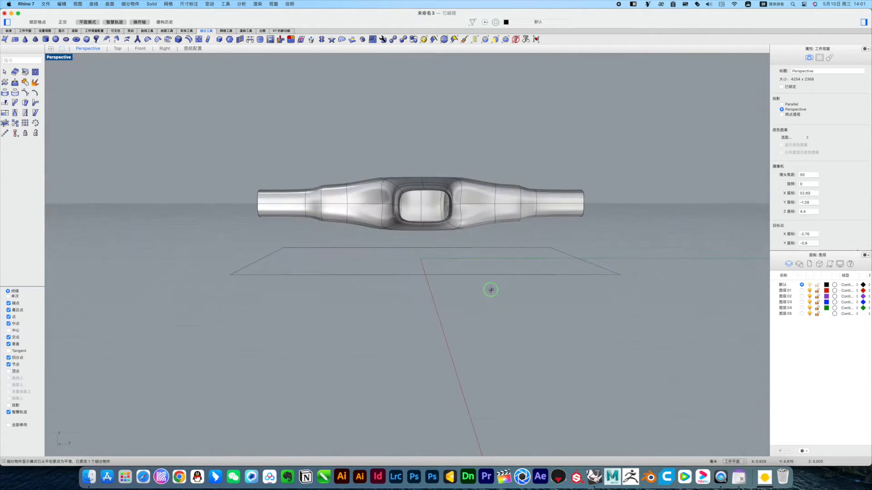
Switch the SubD to flat display and move it down in the Front view until its lowest edges rest on the ground plane
key(super+a)
scroll(484, 250, down, 2)
mouse_move(484, 250)
right_down()
mouse_move(466, 253)
mouse_move(489, 264)
right_up()
key(Tab)
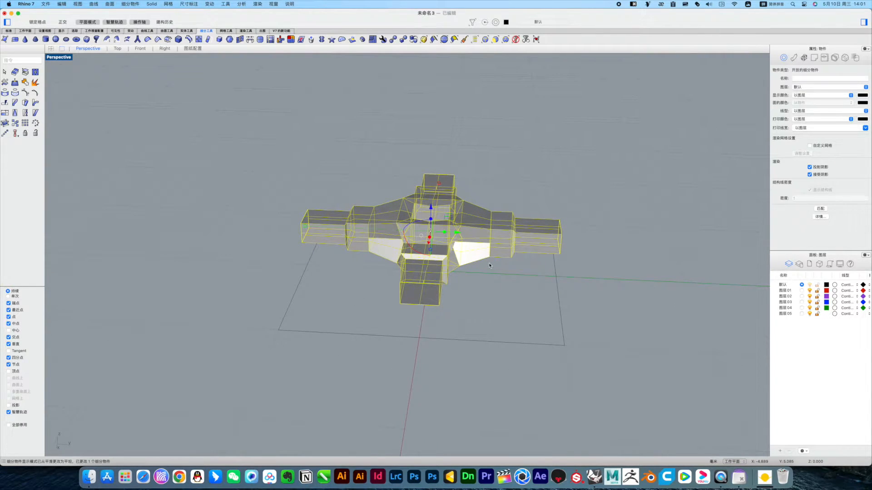
key(alt+super+m)
scroll(233, 347, up, 10)
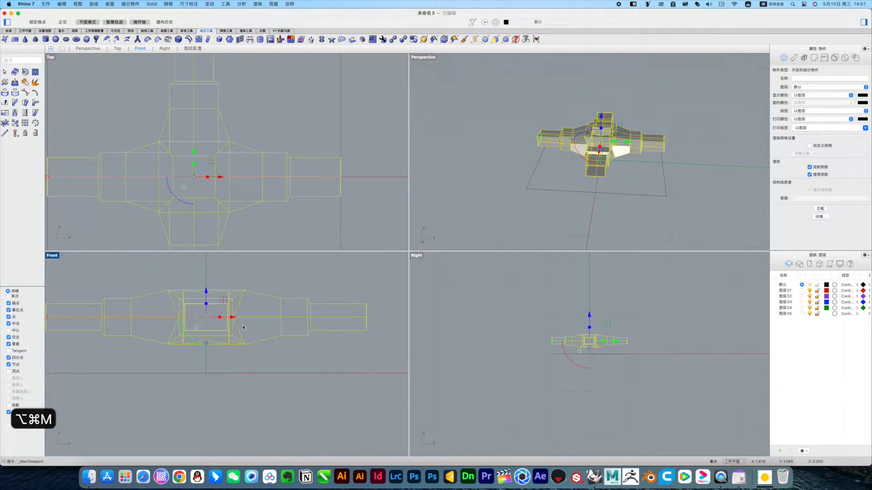
drag(206, 296, 207, 321)
scroll(207, 390, up, 5)
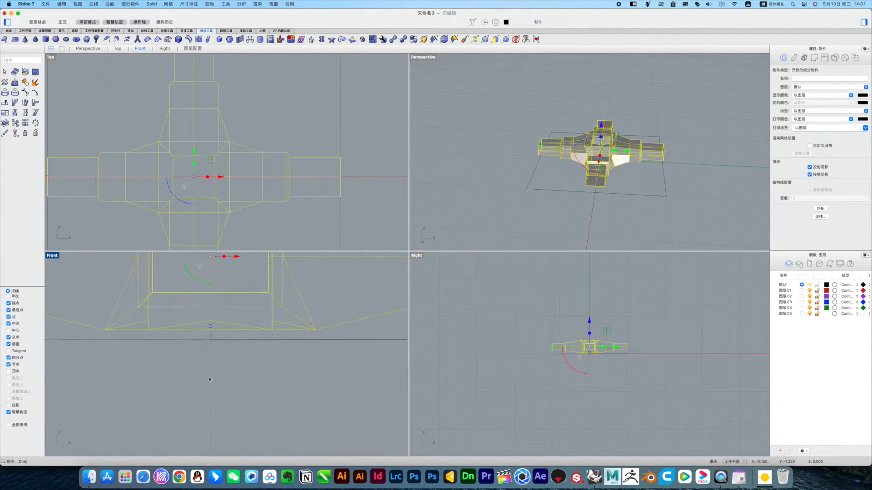
click(216, 355)
drag(211, 330, 211, 341)
click(327, 365)
scroll(564, 201, down, 3)
Draw a large square in the Top view that encloses the cross and its small square outline
right_drag(565, 201, 573, 230)
scroll(571, 222, down, 5)
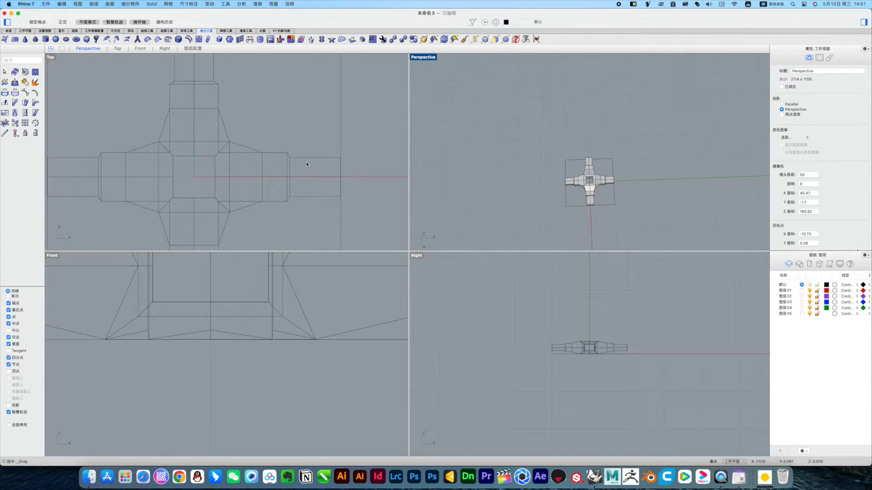
scroll(303, 171, down, 8)
scroll(313, 195, up, 3)
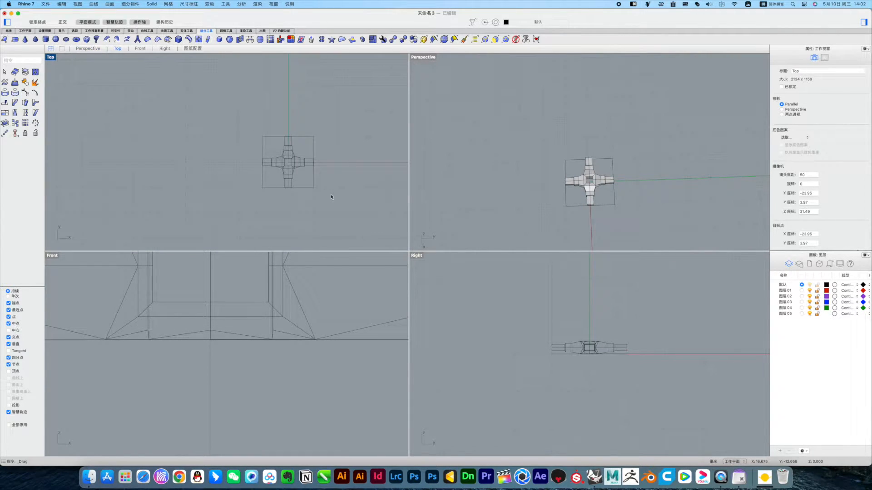
key(super+F1)
scroll(420, 194, down, 5)
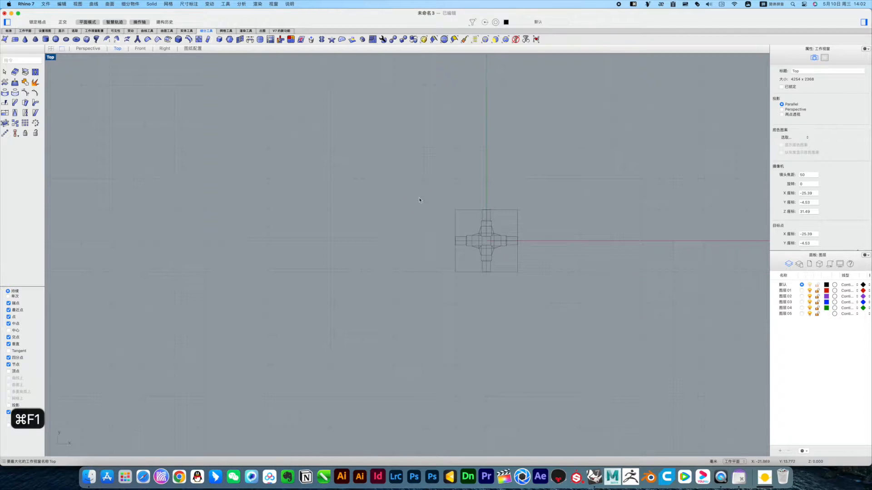
right_drag(414, 195, 361, 204)
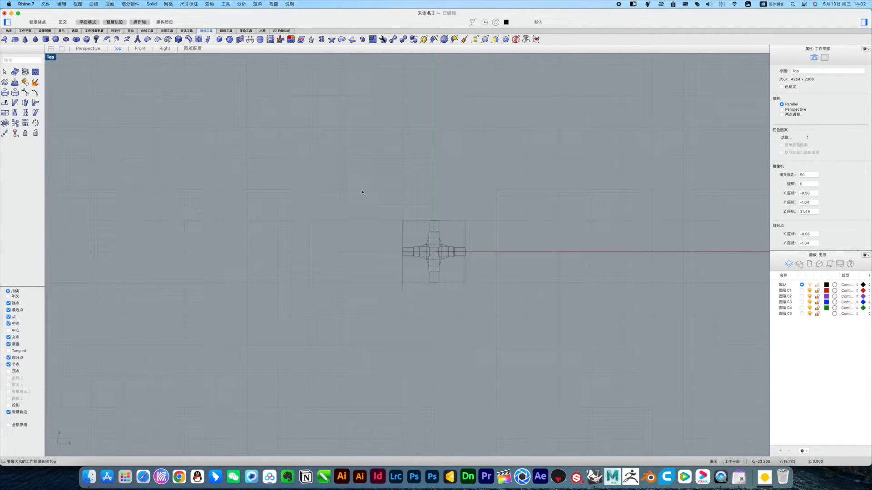
click(9, 31)
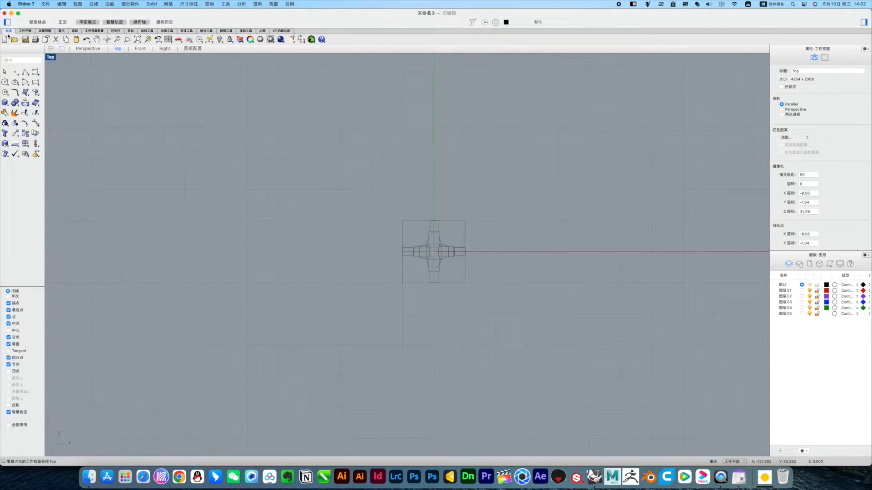
click(36, 83)
scroll(350, 208, down, 2)
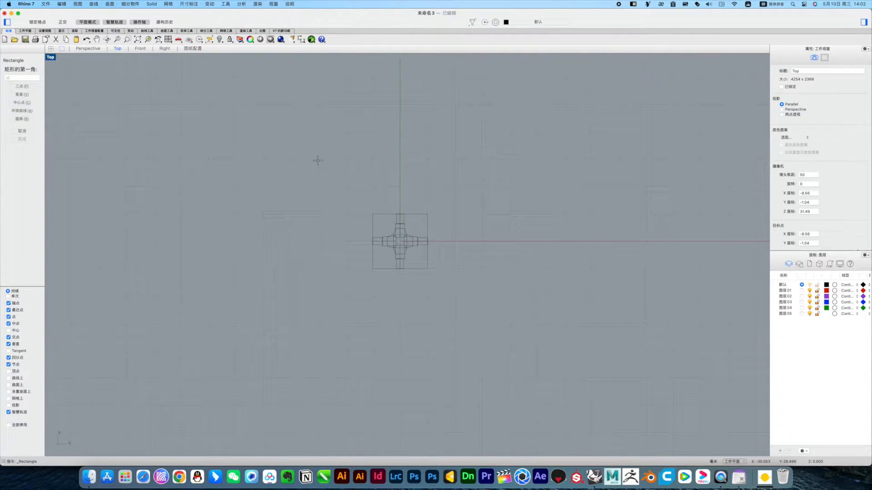
click(295, 158)
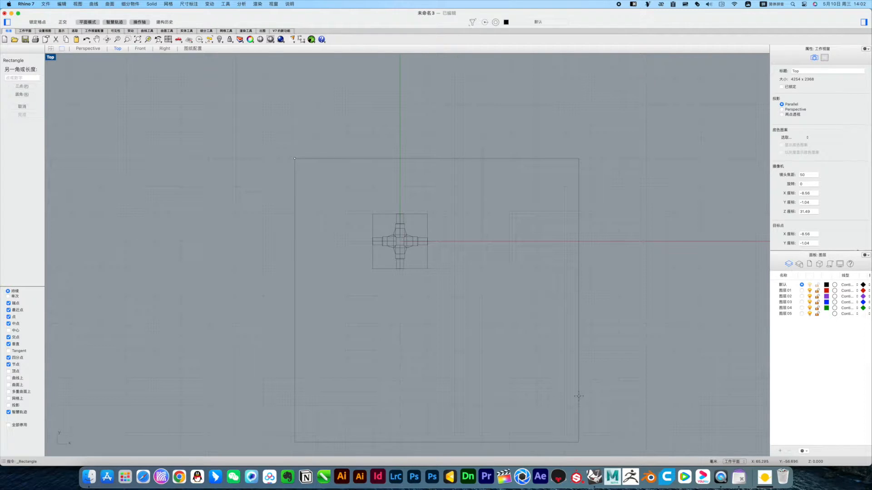
scroll(598, 409, down, 4)
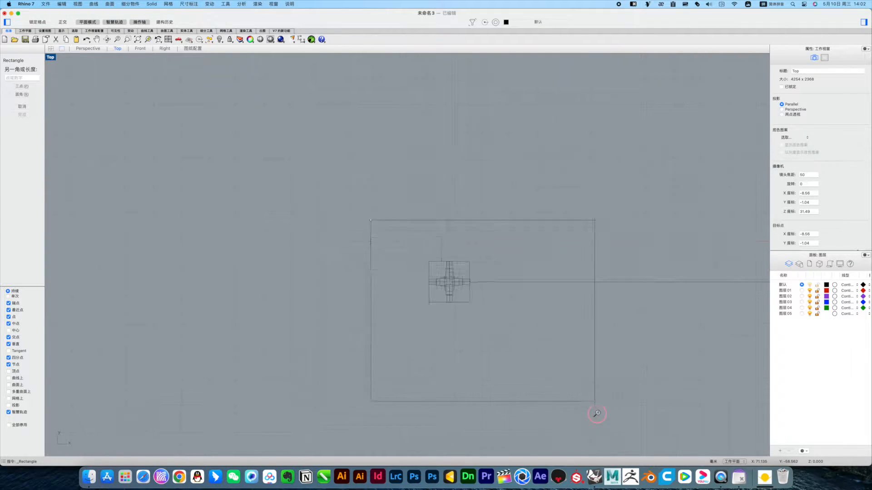
right_drag(601, 412, 548, 368)
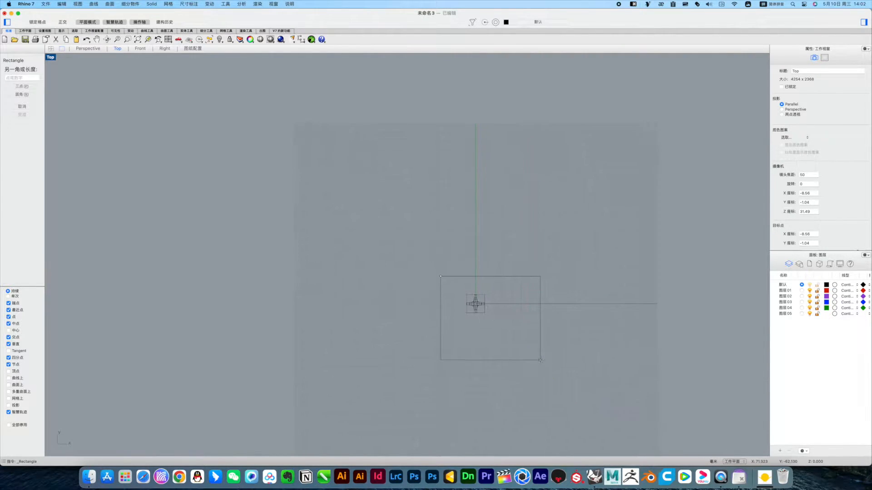
shift+click(564, 400)
Move the cross together with its small square outline to just inside the large square's upper-left corner
scroll(474, 272, up, 4)
drag(526, 367, 411, 261)
drag(445, 305, 528, 362)
scroll(433, 286, up, 4)
drag(495, 336, 377, 253)
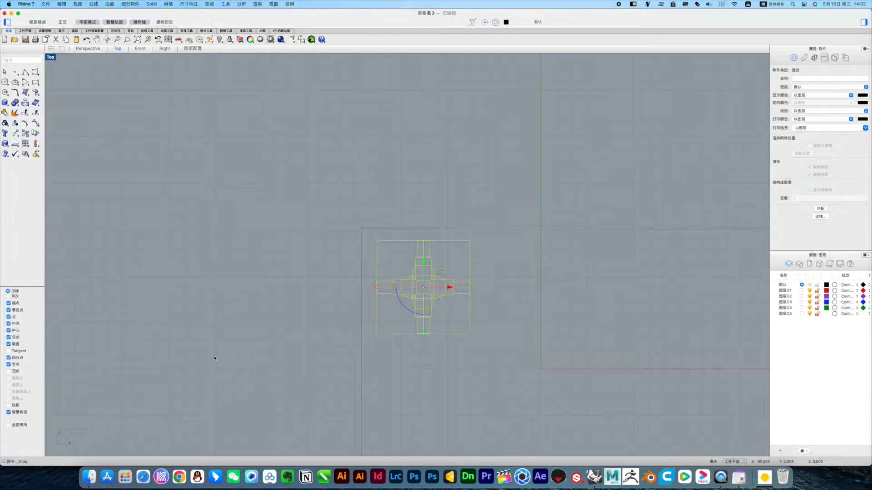
scroll(401, 220, up, 4)
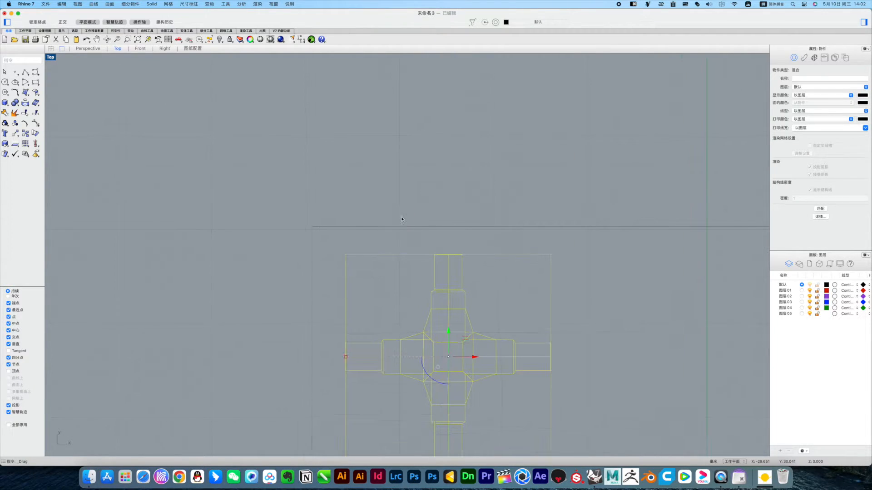
drag(346, 257, 328, 254)
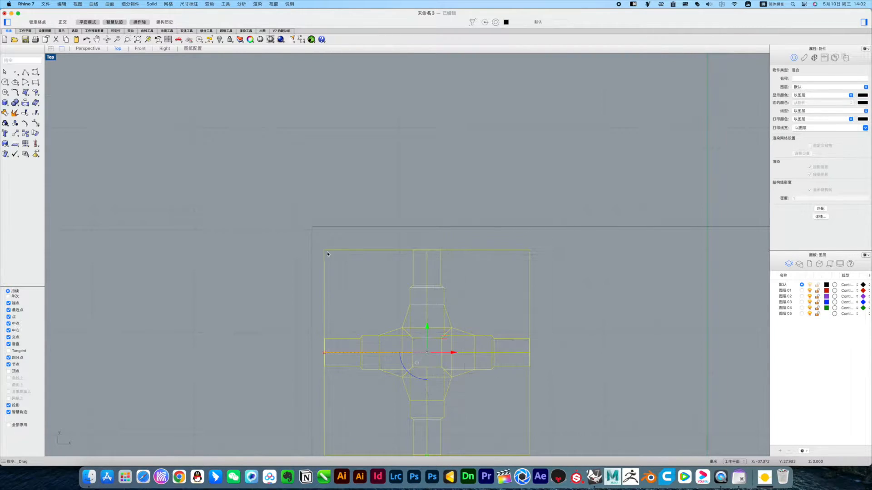
Try to copy the cross and its outline three times in a row along the large square's upper edge
click(15, 133)
click(29, 165)
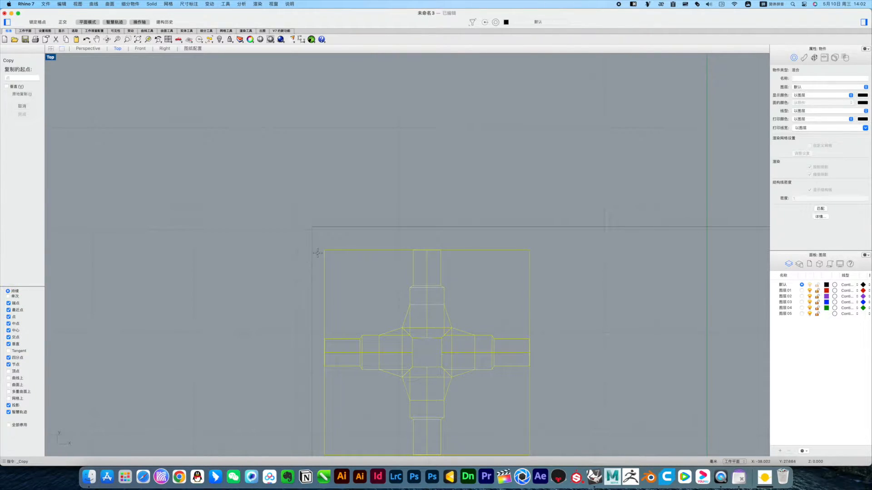
click(325, 250)
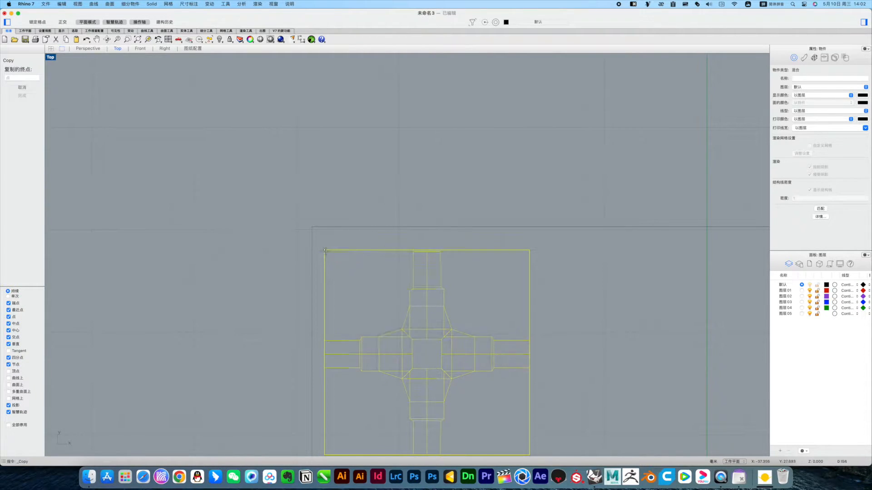
click(526, 252)
scroll(590, 272, down, 3)
right_drag(618, 280, 398, 272)
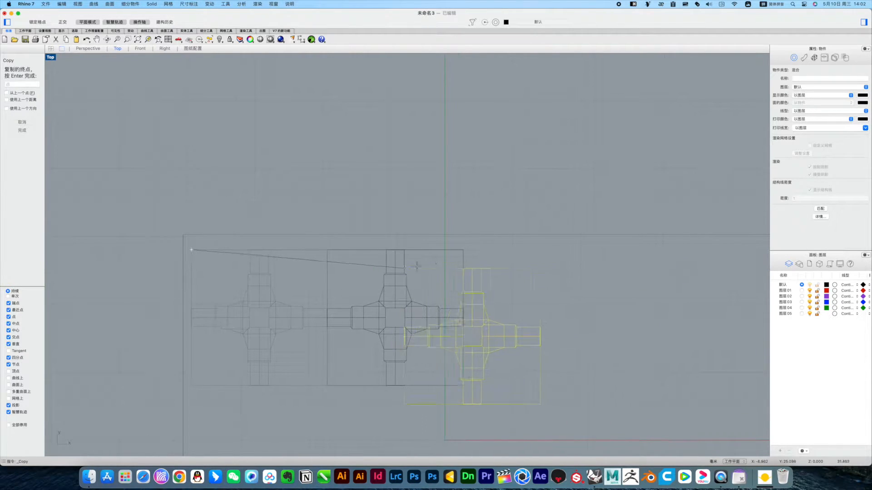
click(463, 250)
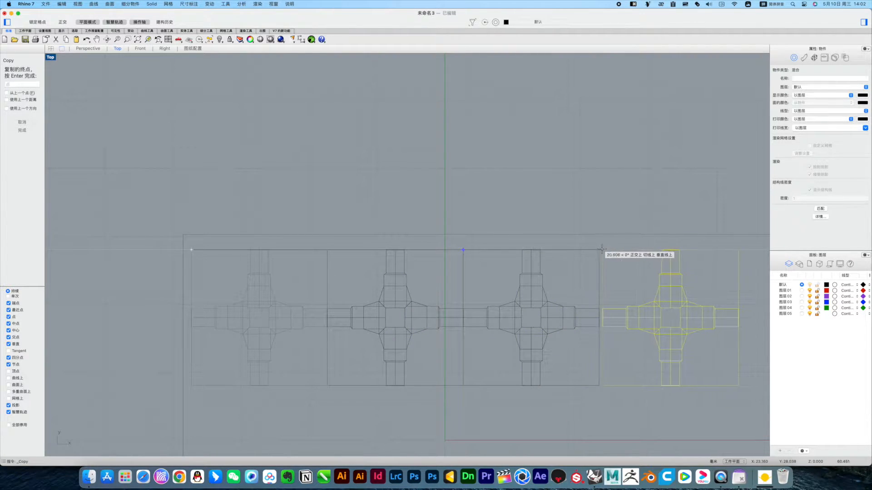
click(598, 250)
key(super+z)
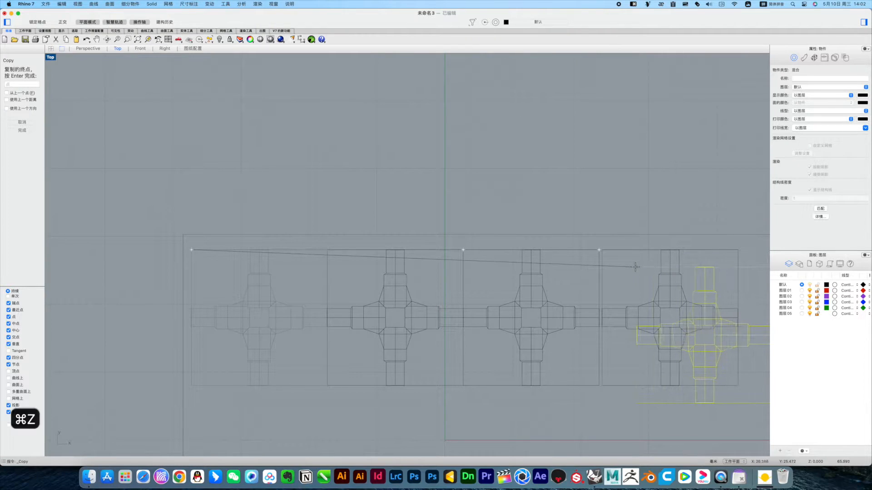
key(super+z)
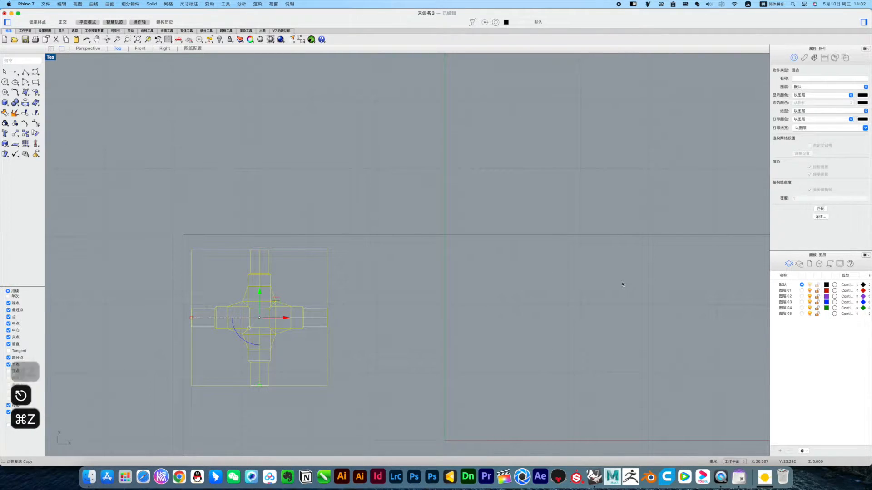
Copy the cross and its square outline five times edge to edge along the large square's upper edge, forming a row of six
key(space)
click(191, 249)
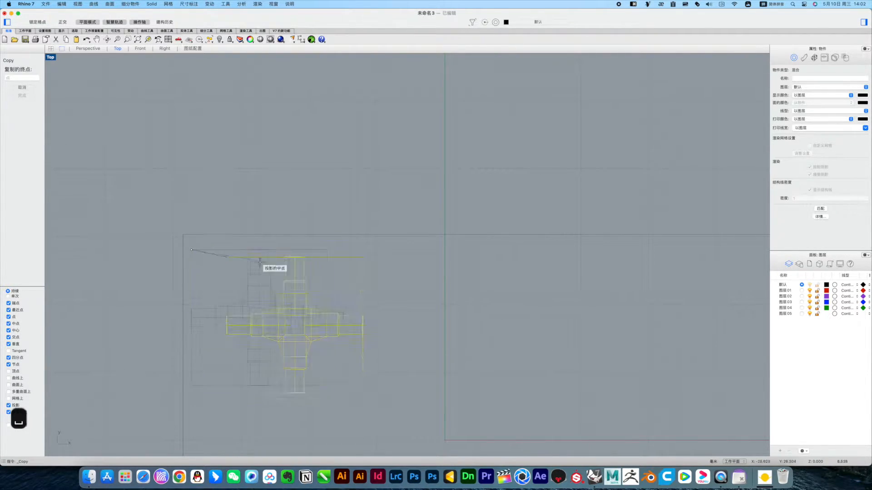
click(326, 249)
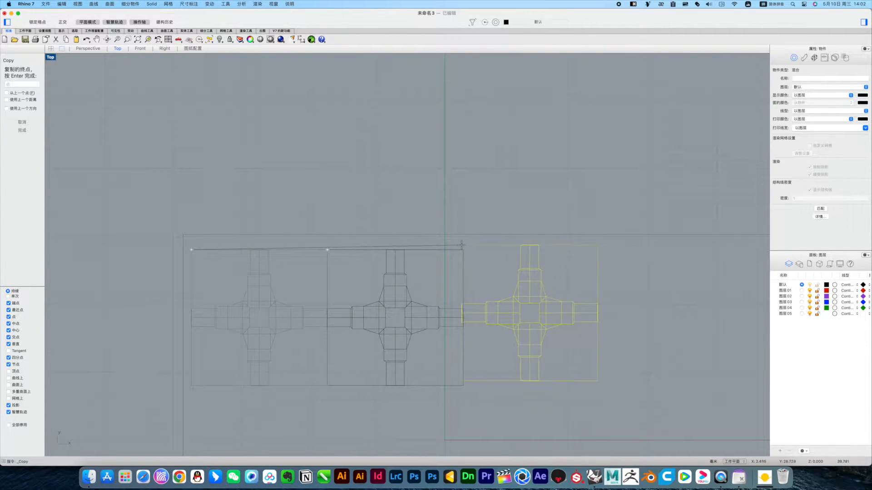
click(463, 249)
click(599, 250)
right_drag(675, 261, 461, 259)
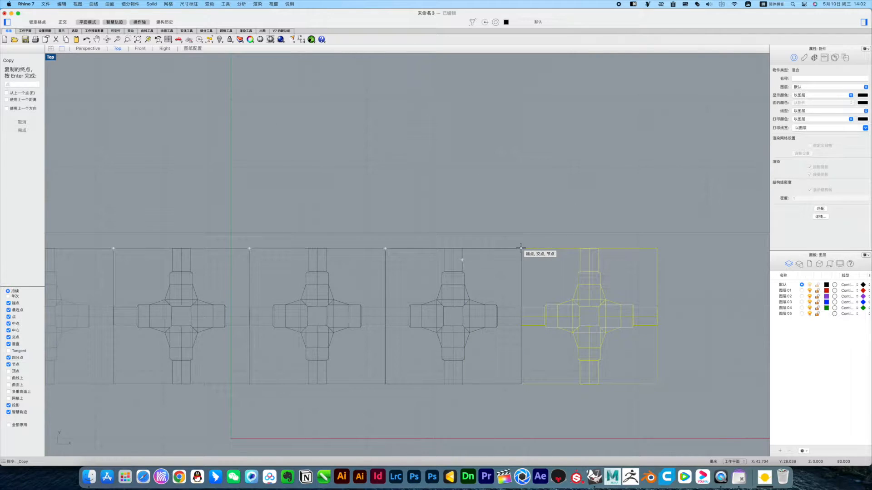
click(521, 249)
right_drag(522, 250, 385, 256)
click(521, 255)
right_drag(602, 276, 384, 268)
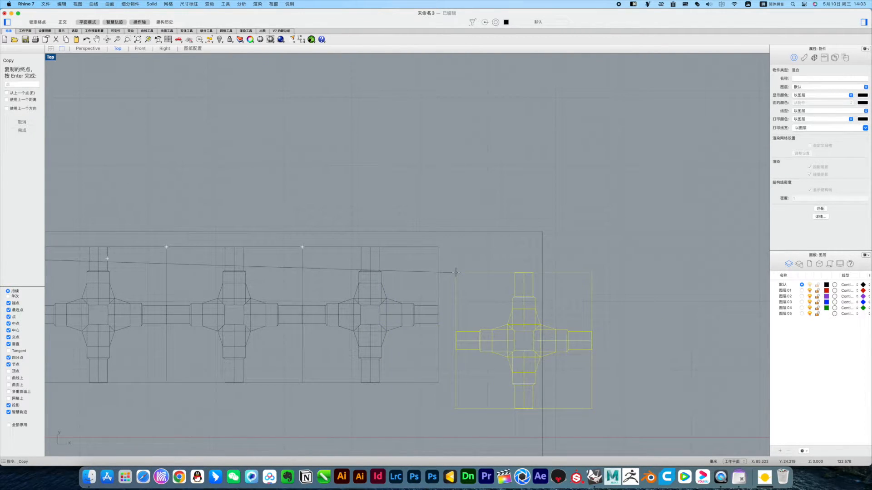
key(Escape)
Delete the large square that surrounds the row of crosses
scroll(468, 297, down, 12)
right_drag(471, 321, 486, 261)
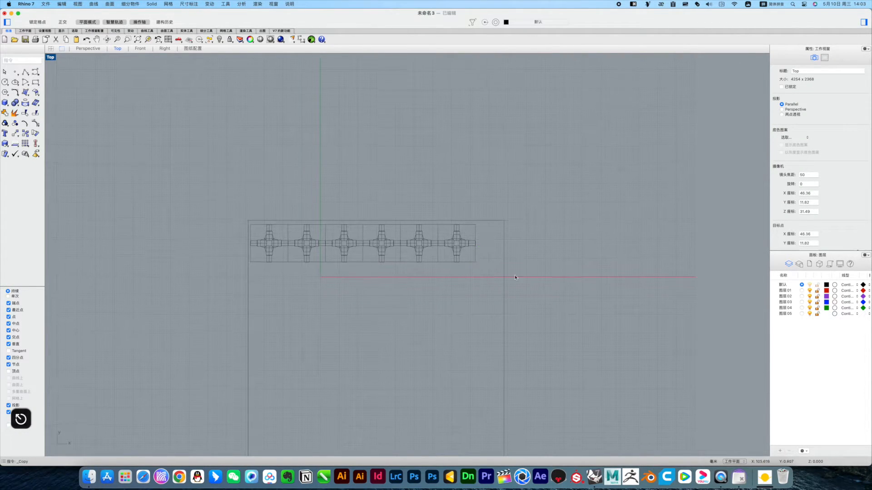
click(504, 338)
key(BackSpace)
Copy the whole row of six crosses and outlines twice downward, each copy's upper edge meeting the lower edge of the row above
right_drag(496, 291, 529, 288)
drag(530, 287, 299, 229)
ctrl+right_drag(302, 231, 309, 216)
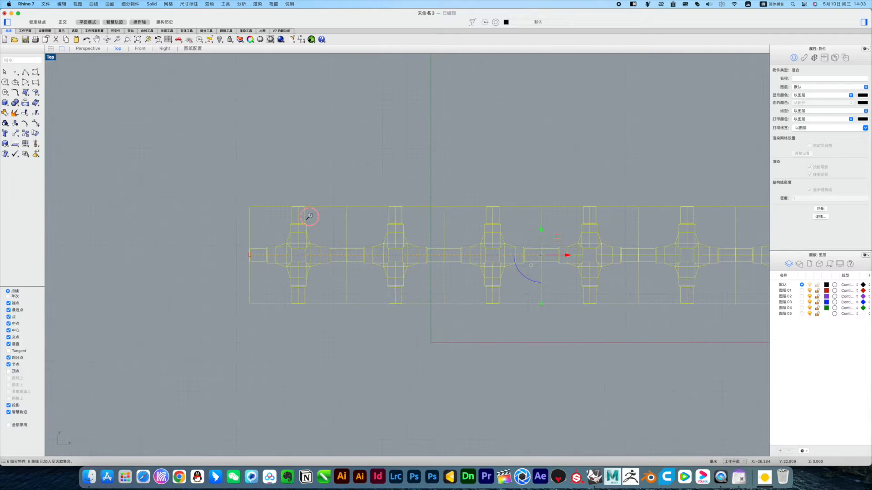
key(space)
click(249, 207)
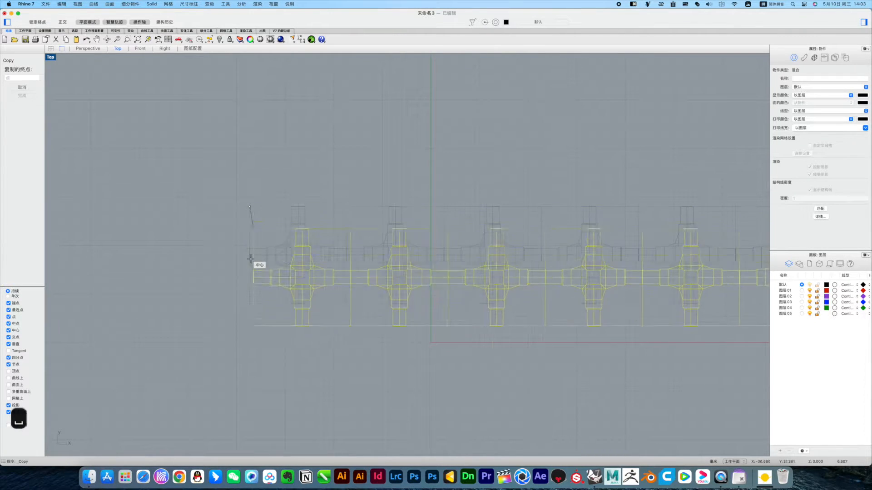
click(250, 303)
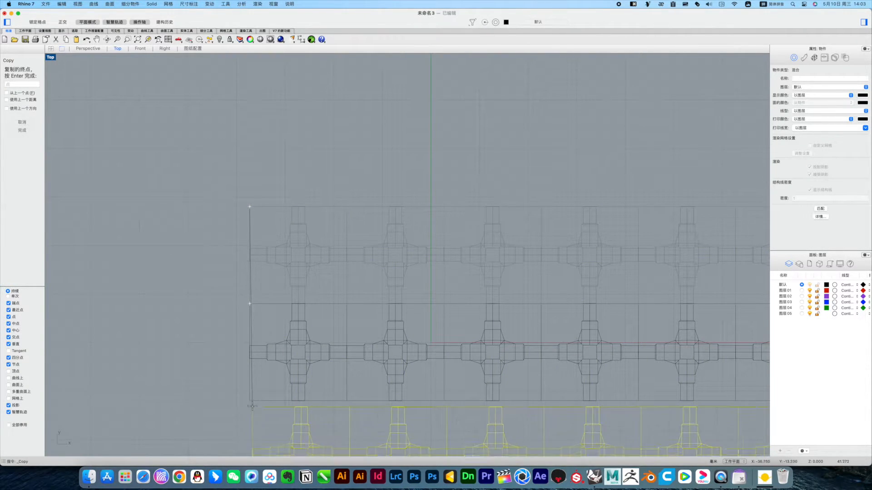
click(250, 401)
key(space)
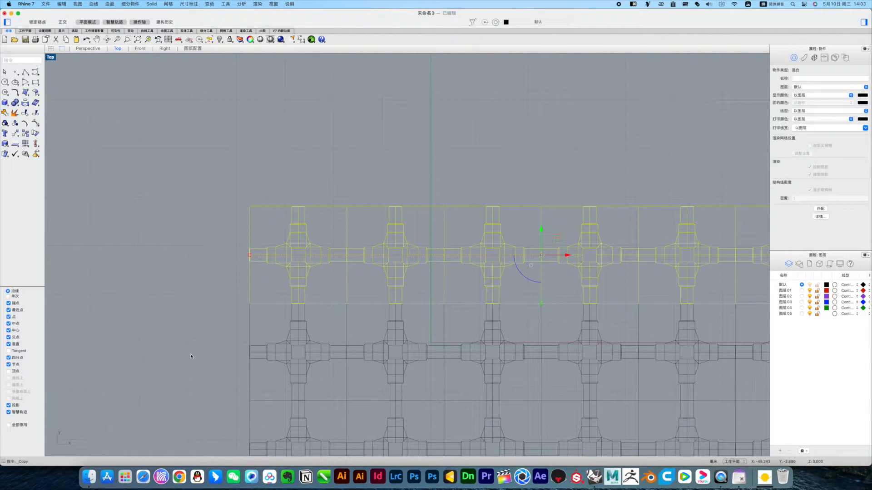
click(191, 356)
Try to copy all three rows of crosses and outlines directly below themselves
scroll(260, 346, down, 5)
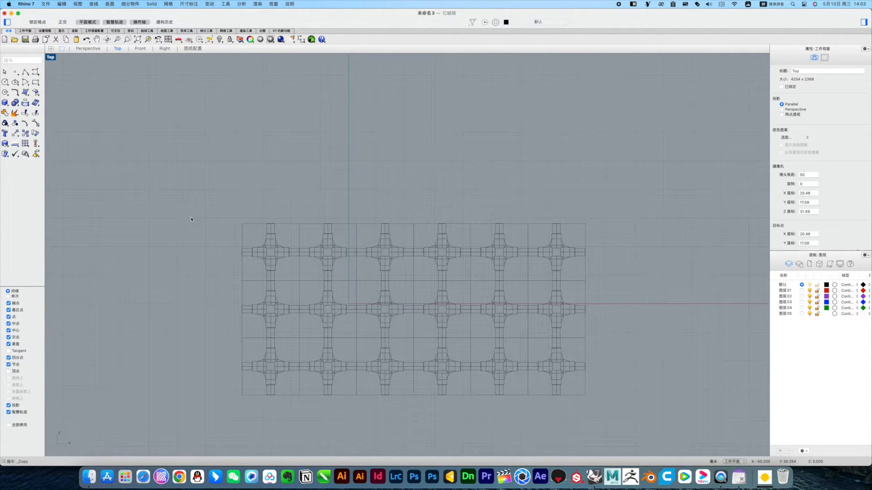
key(space)
drag(720, 432, 720, 431)
key(space)
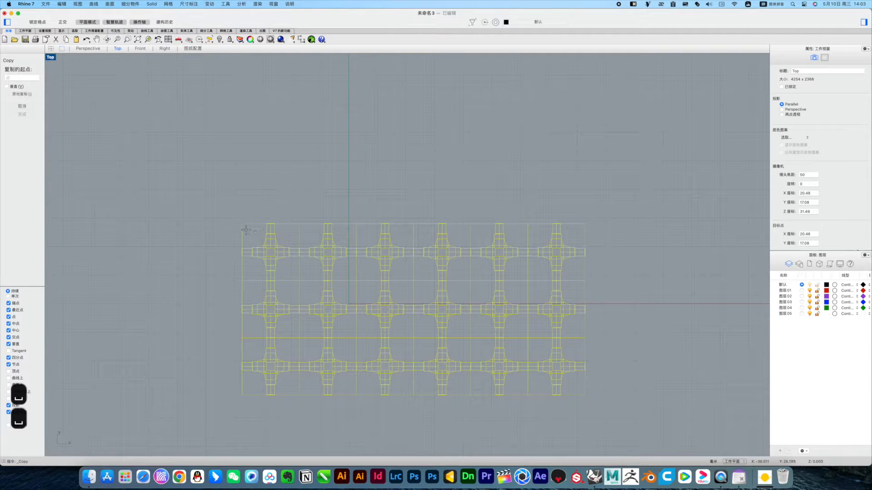
click(241, 223)
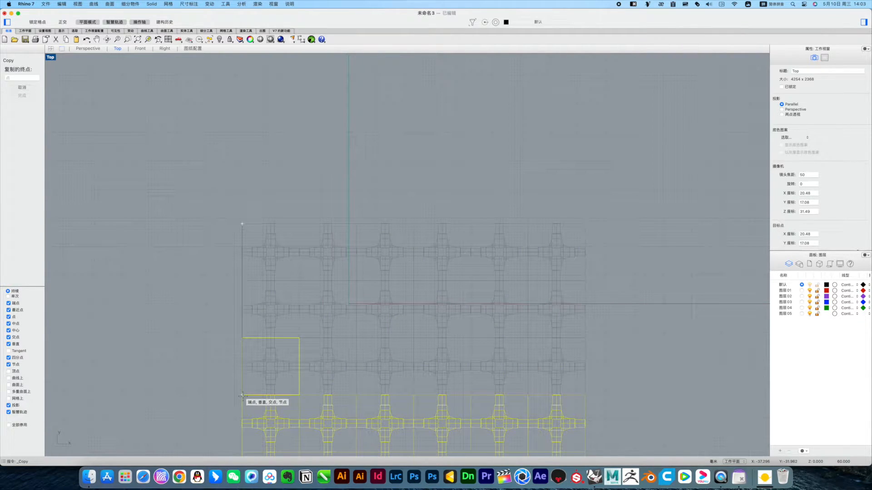
click(242, 395)
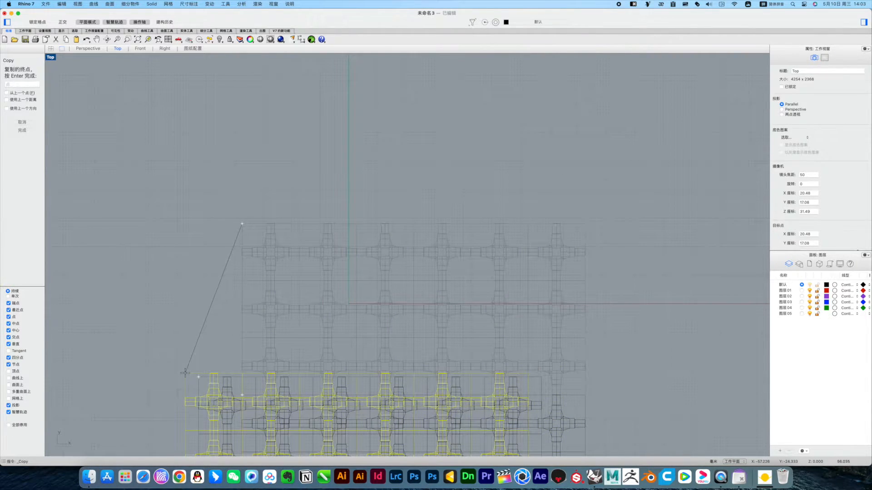
key(Return)
key(super+z)
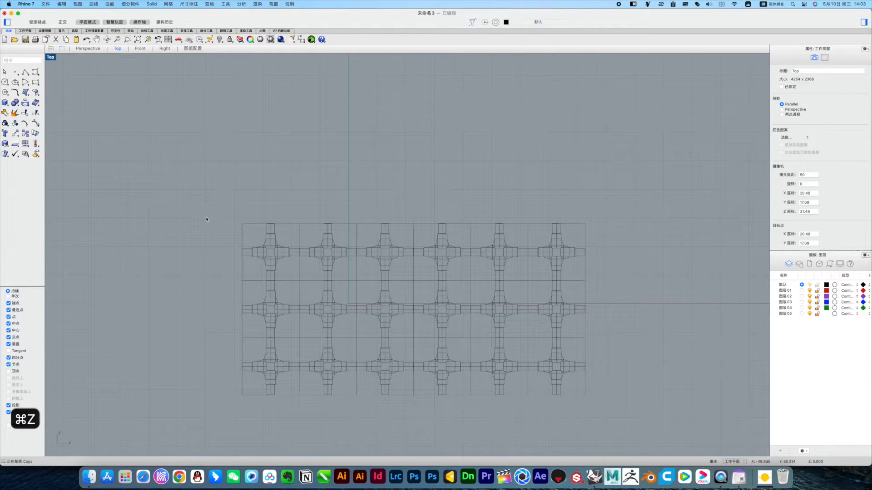
Copy all three rows once from the block's upper-left corner to its lower-left corner, forming a six-by-six grid
key(space)
key(space)
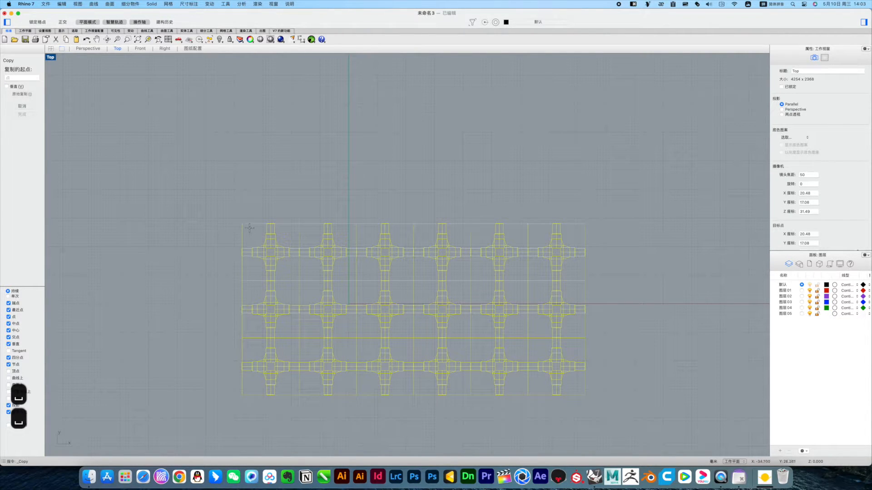
click(242, 224)
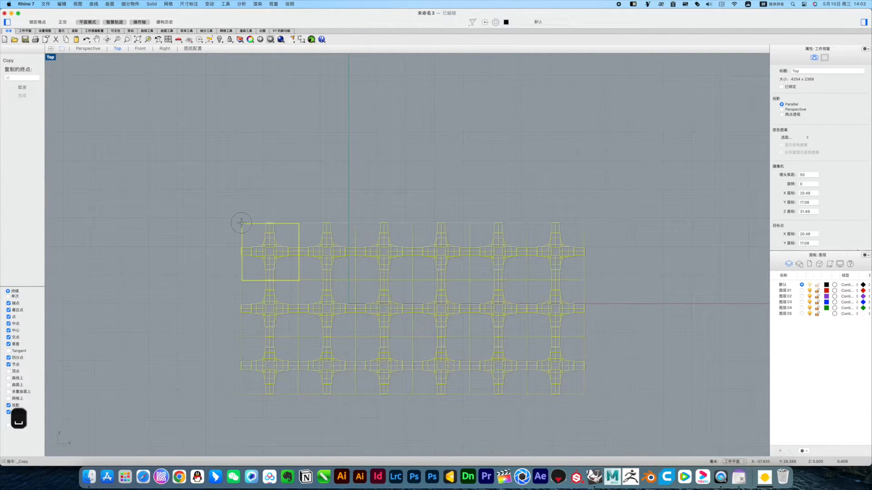
click(243, 395)
key(Return)
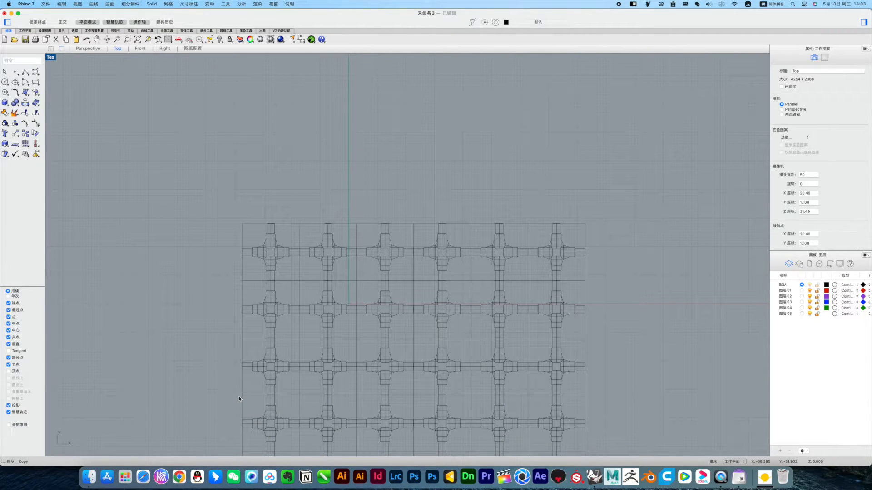
scroll(514, 337, down, 3)
right_drag(517, 384, 491, 323)
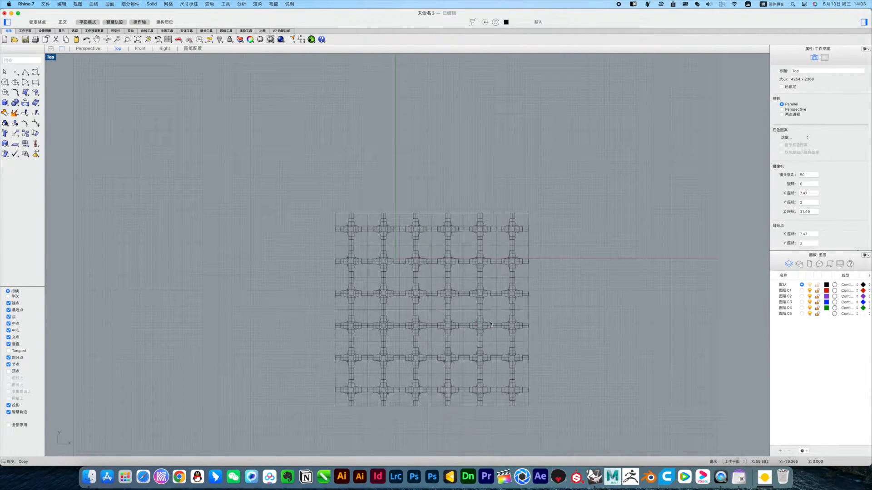
Join all the SubD crosses of the six-by-six grid into one SubD with smooth edges
drag(315, 211, 602, 439)
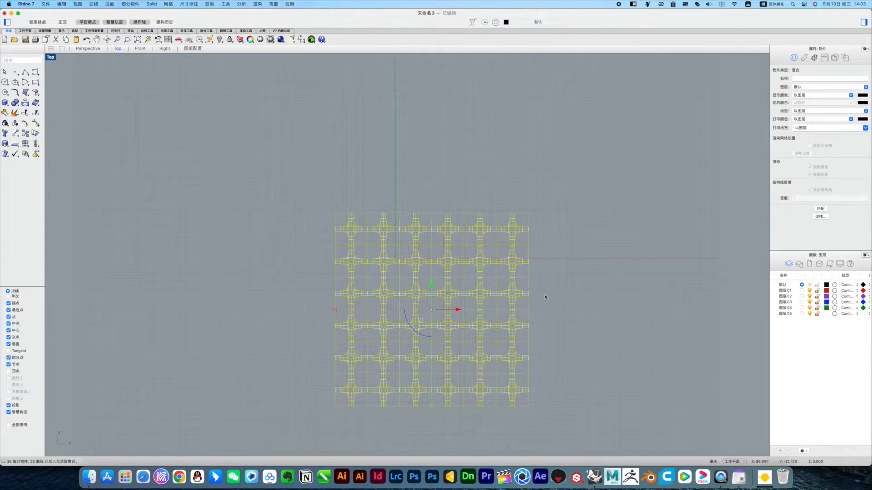
key(super+F4)
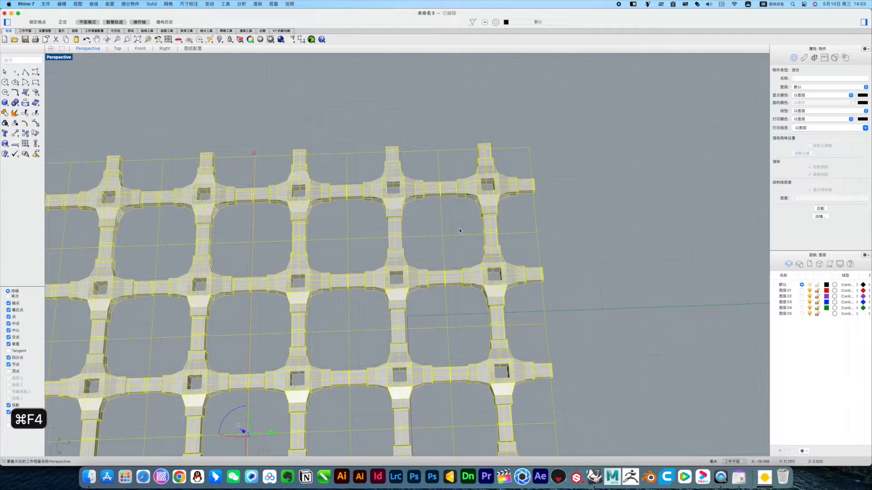
scroll(458, 229, down, 5)
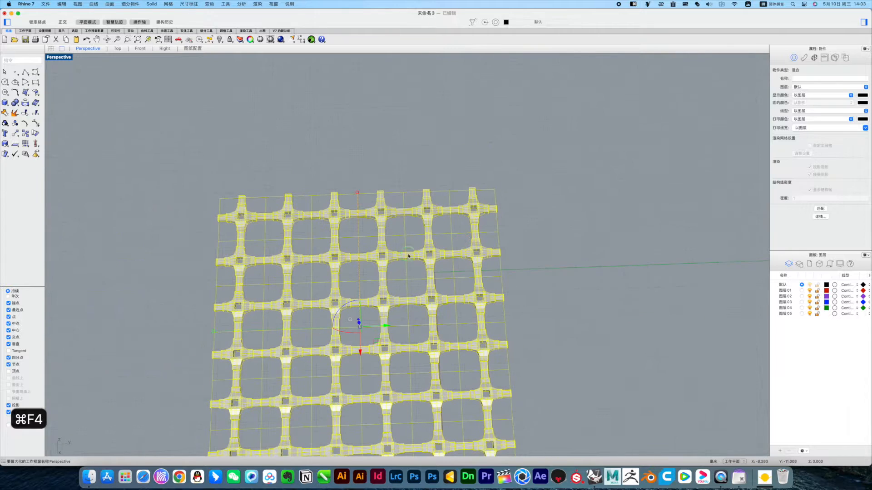
click(5, 113)
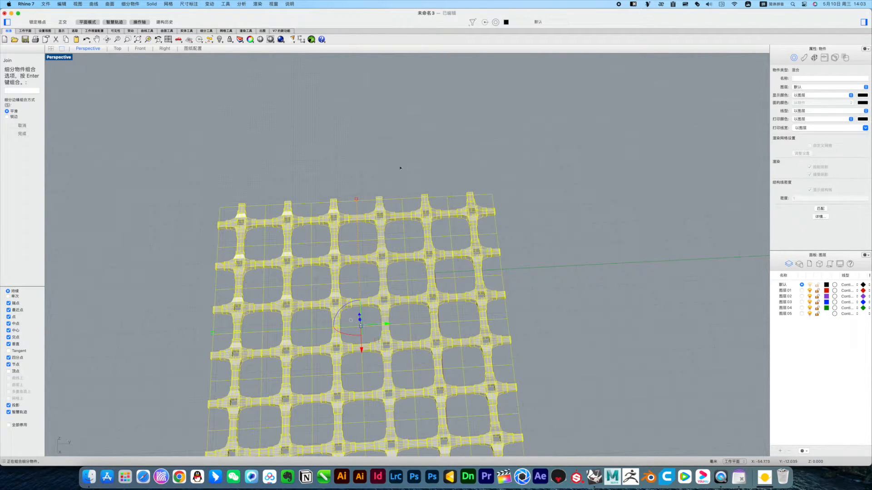
click(21, 134)
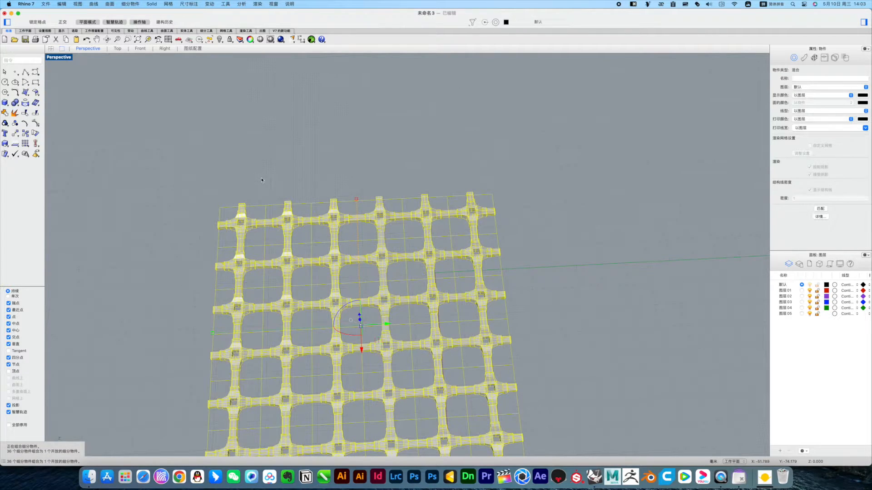
scroll(298, 225, down, 3)
right_drag(317, 236, 372, 255)
click(419, 268)
key(Escape)
Draw a rectangle around the whole grid in the Perspective view, snapped to the grid's opposite outer corners
scroll(309, 281, down, 3)
right_drag(309, 282, 116, 175)
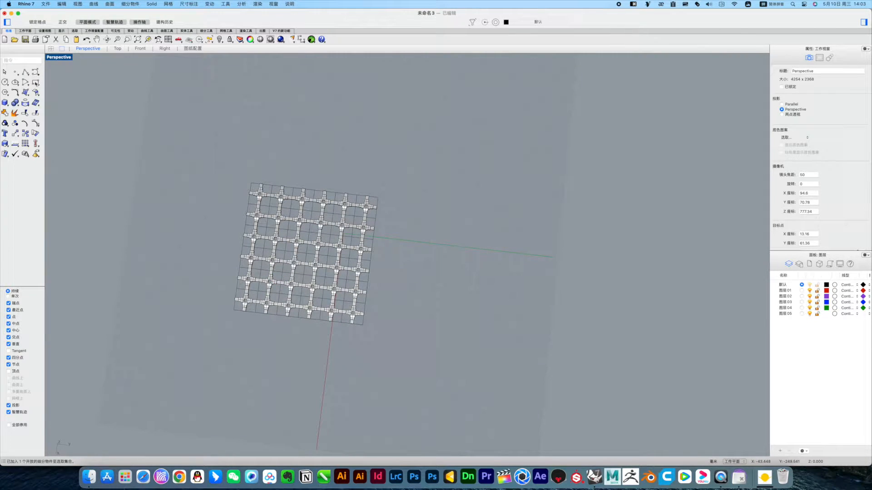
click(35, 81)
click(252, 183)
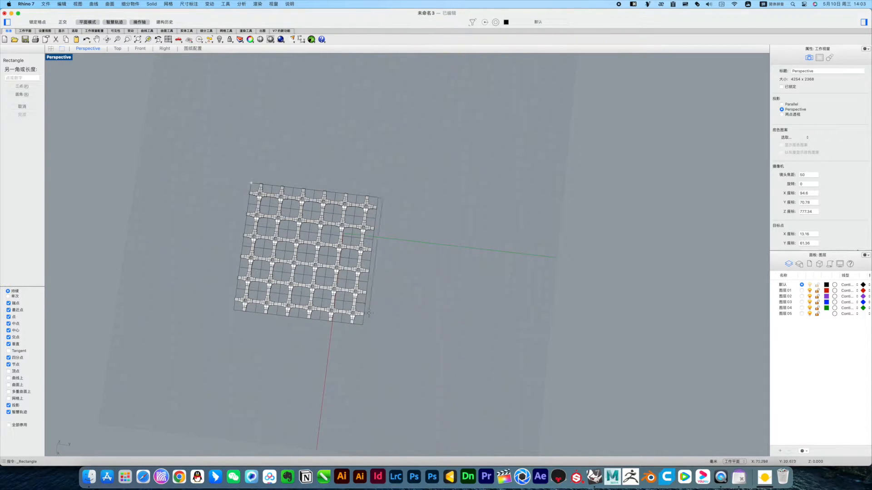
click(362, 324)
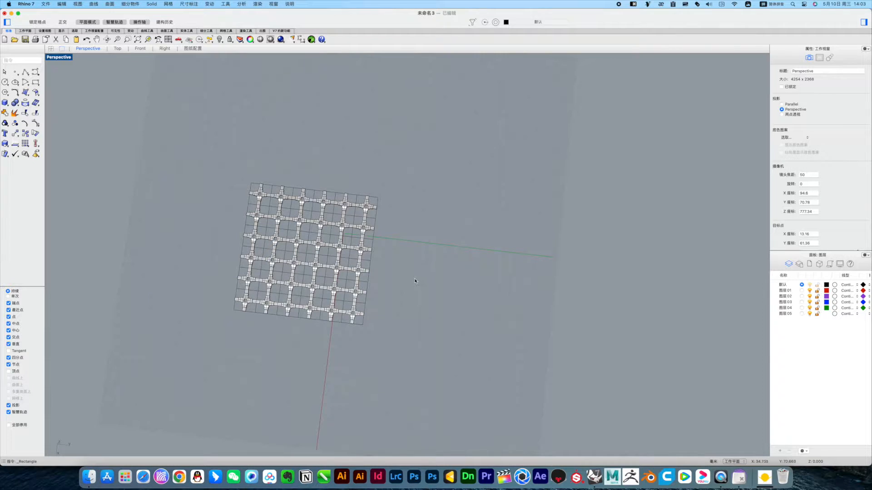
right_drag(389, 312, 382, 313)
click(375, 315)
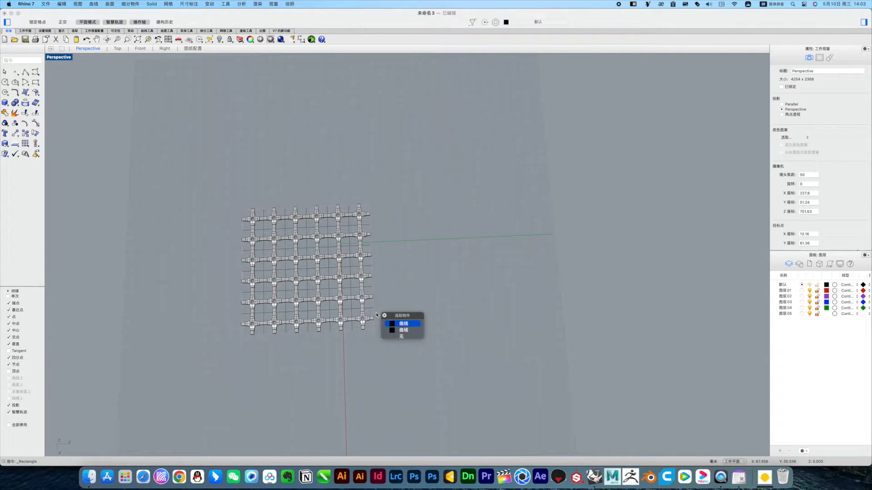
click(397, 323)
click(367, 324)
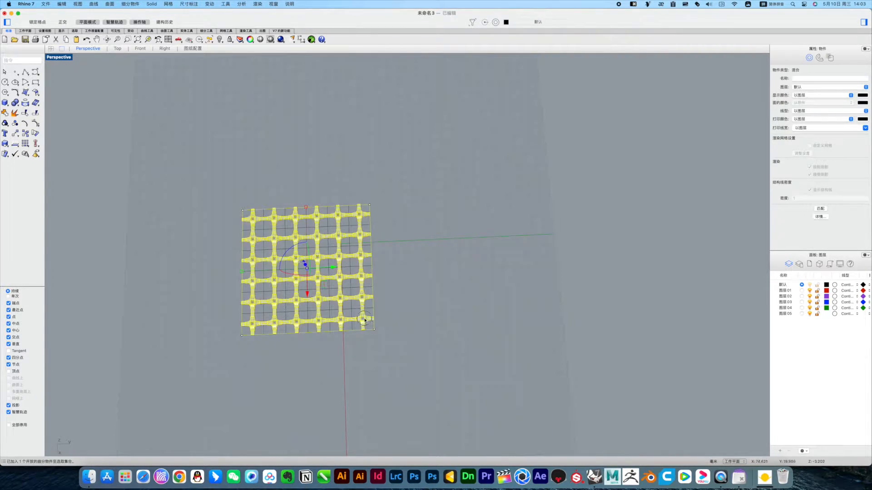
click(397, 336)
drag(189, 162, 466, 390)
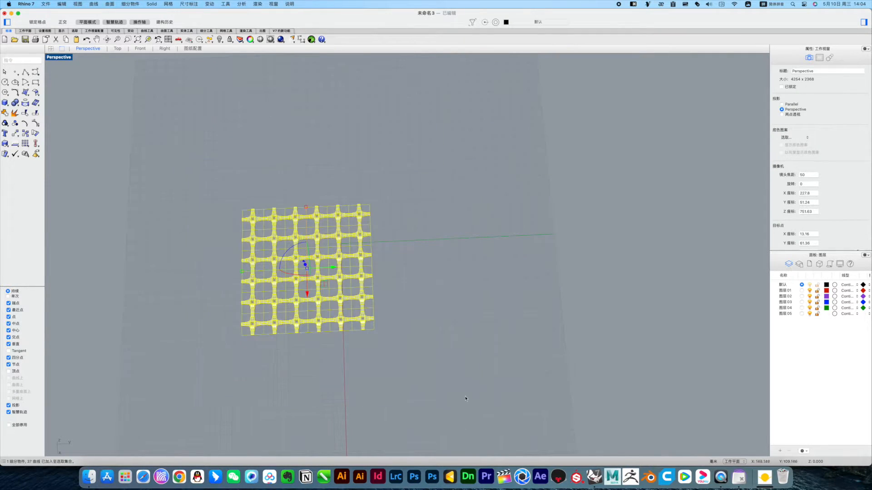
scroll(345, 329, up, 5)
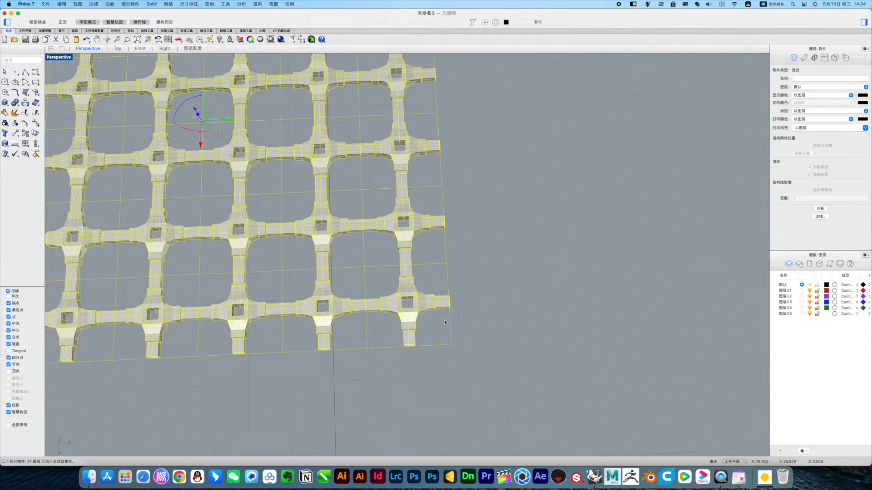
super+click(426, 307)
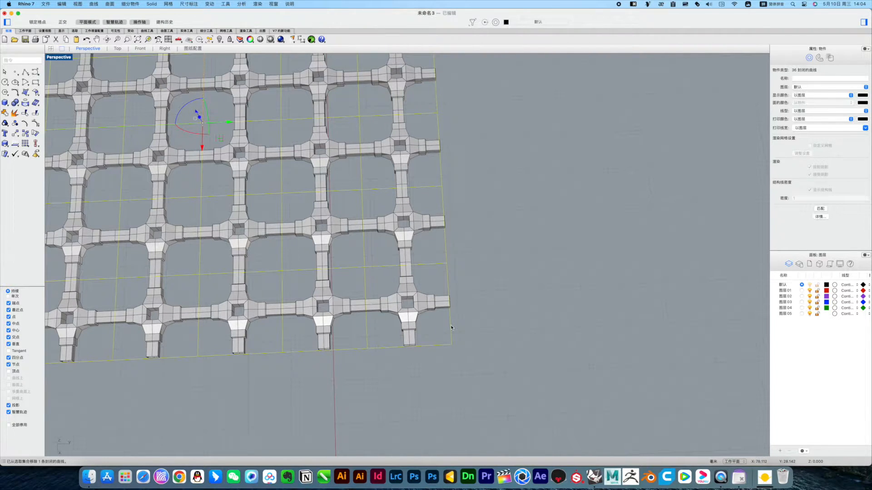
click(458, 334)
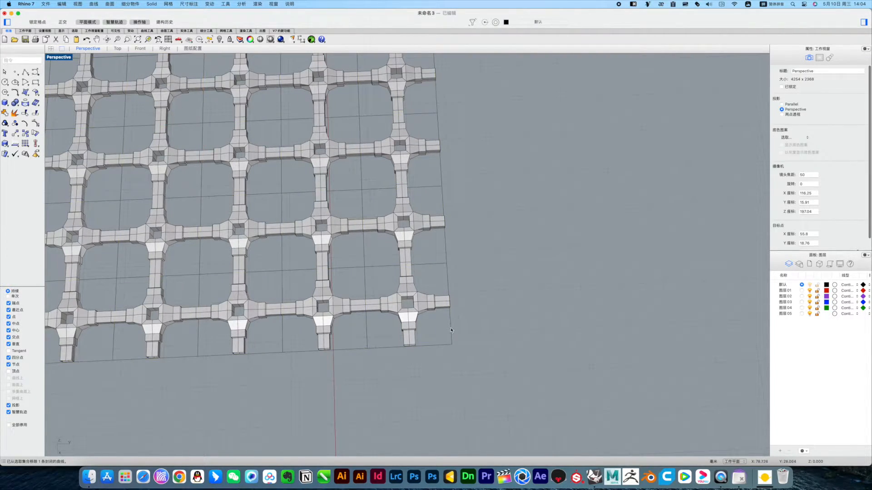
Select the large outer rectangle from the overlapping curves and copy it to the clipboard
click(456, 333)
click(478, 340)
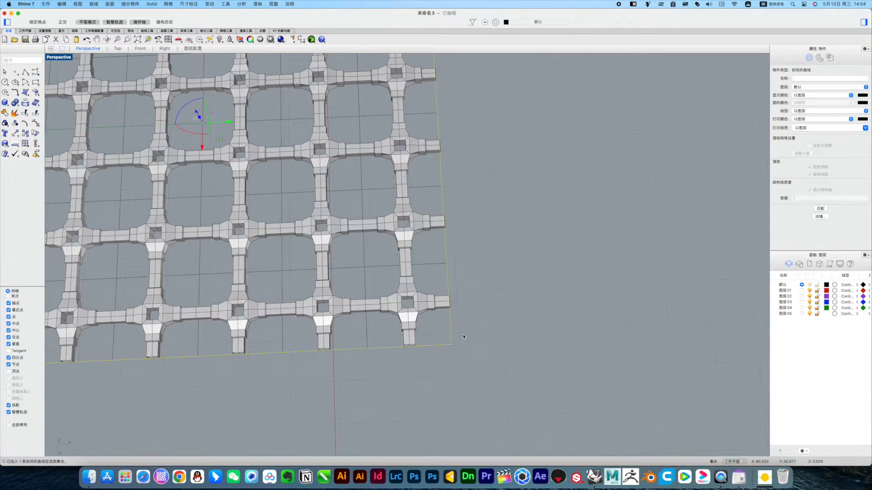
key(super+c)
Delete every construction curve around the joined SubD lattice and paste the large outer rectangle back in place
scroll(532, 299, down, 6)
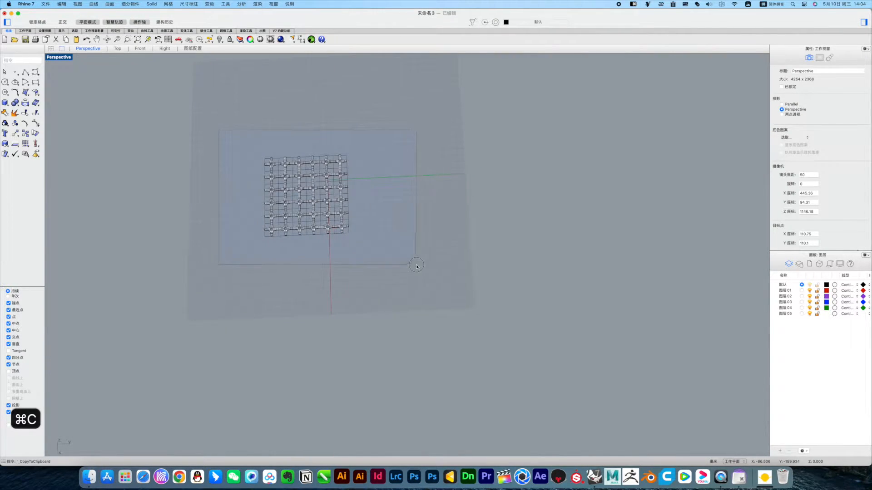
key(super+a)
scroll(324, 211, up, 5)
super+click(363, 241)
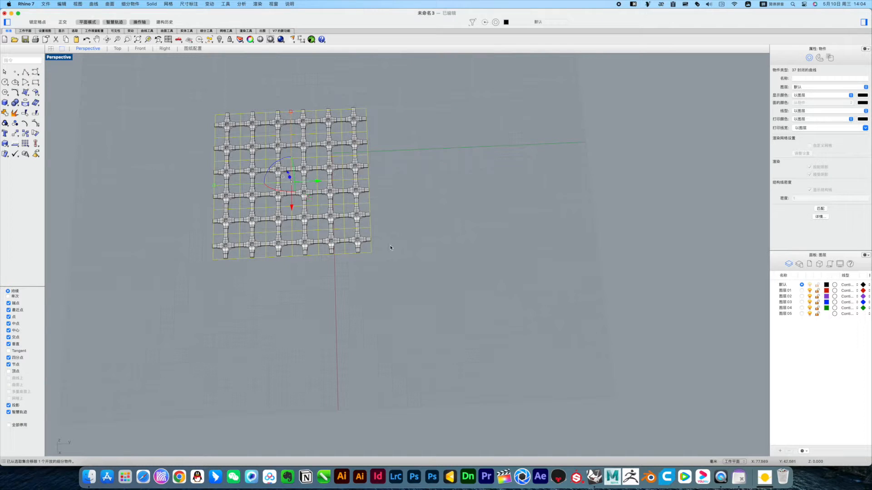
key(BackSpace)
key(super+v)
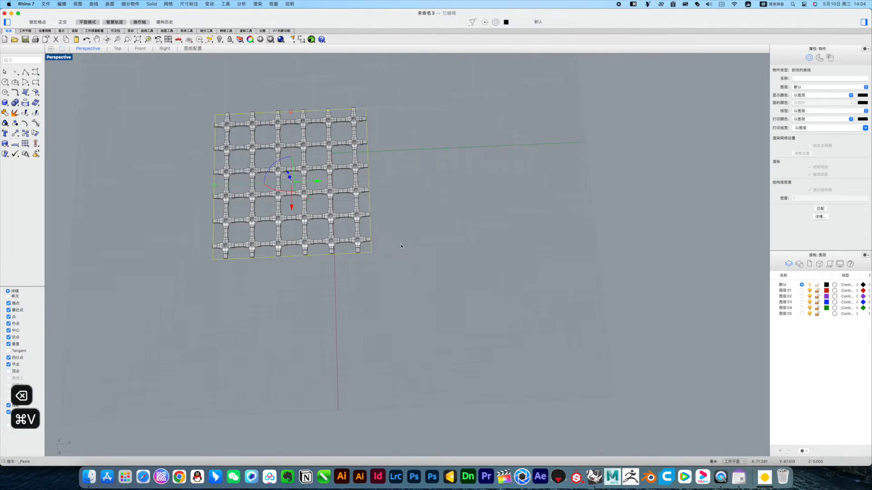
Move the lattice and its outer boundary square together away from the origin to free space for a new form
scroll(395, 247, down, 5)
right_drag(405, 246, 418, 279)
scroll(419, 279, up, 3)
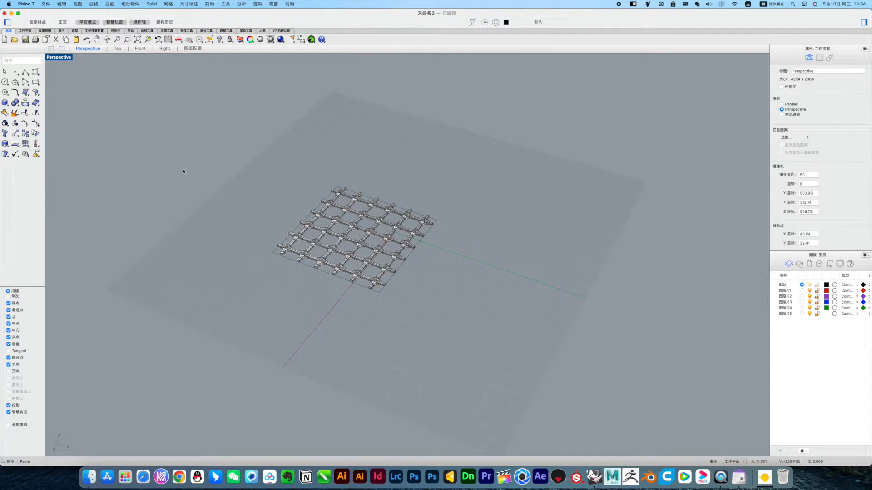
drag(482, 335, 481, 335)
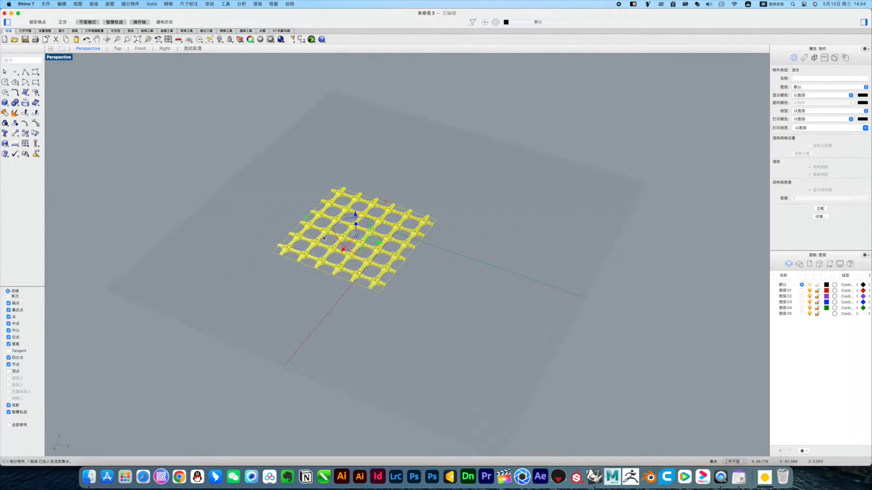
drag(306, 219, 350, 236)
click(352, 246)
scroll(353, 242, up, 10)
right_drag(351, 244, 287, 241)
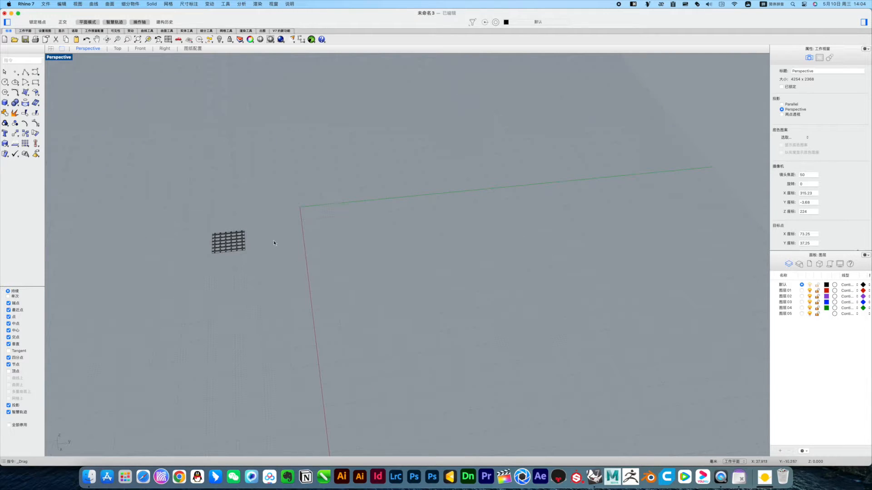
Create a quad-style SubD sphere with subdivision 1 centred on the origin and switch it to smooth display
click(189, 31)
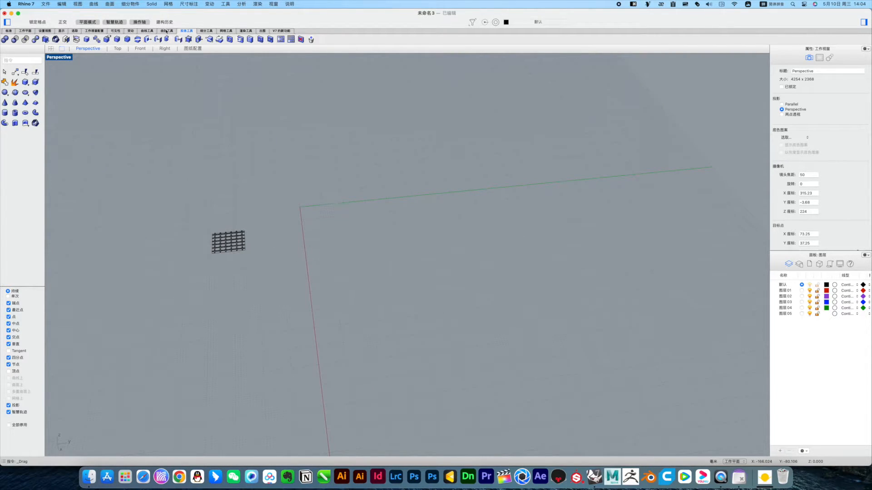
click(206, 30)
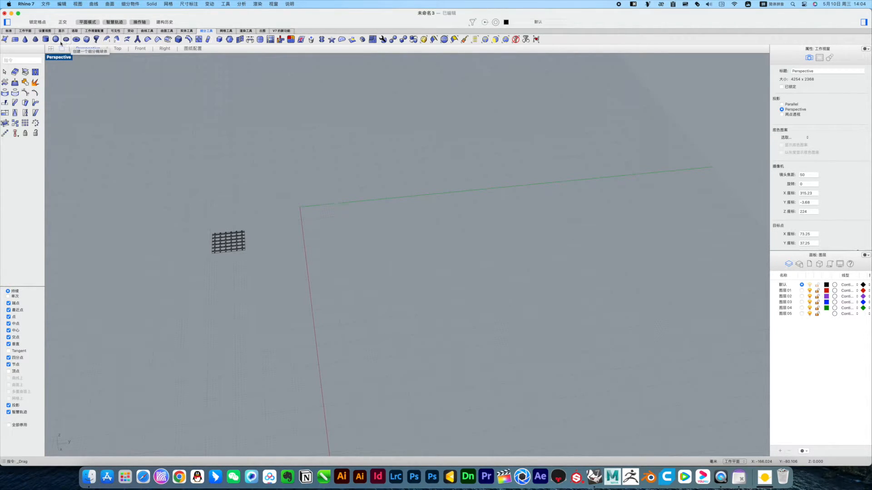
click(56, 39)
click(299, 207)
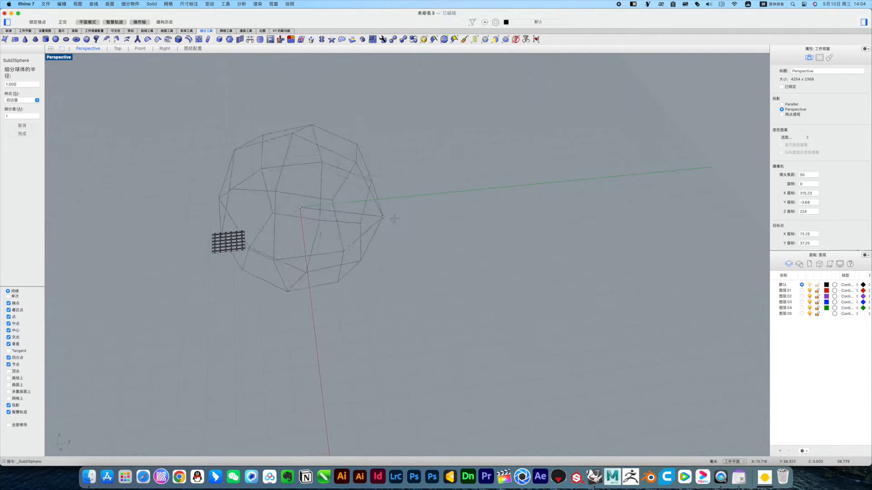
click(385, 208)
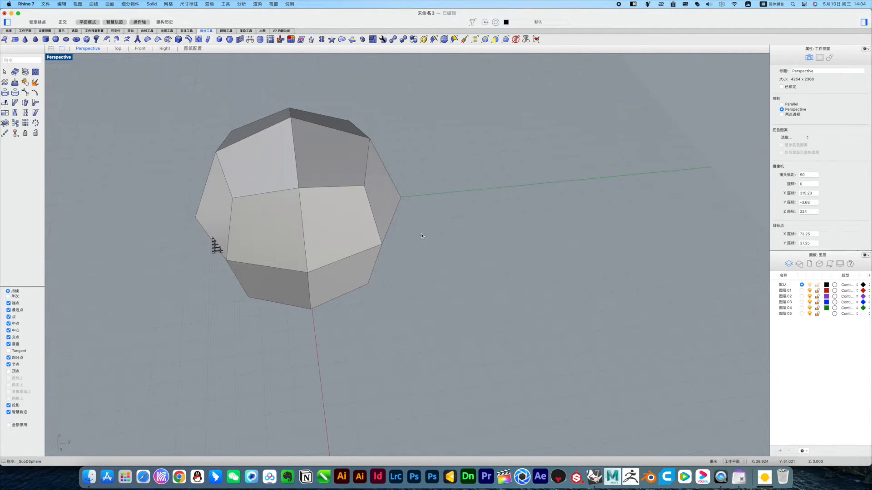
key(Tab)
right_drag(421, 233, 381, 231)
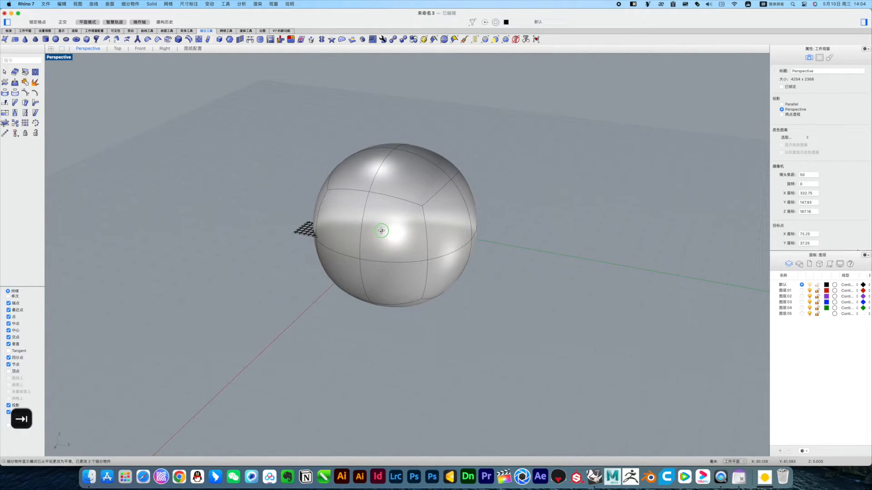
right_drag(452, 240, 348, 252)
scroll(361, 254, down, 7)
shift+super+click(401, 249)
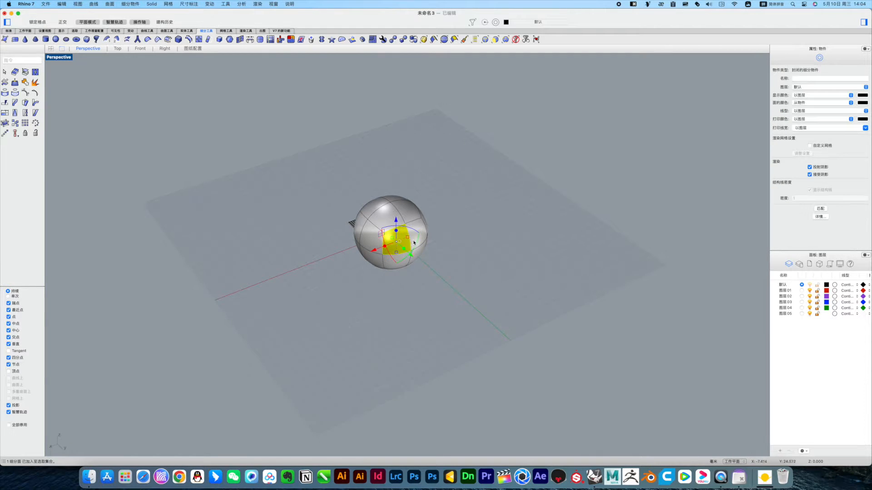
scroll(399, 254, up, 5)
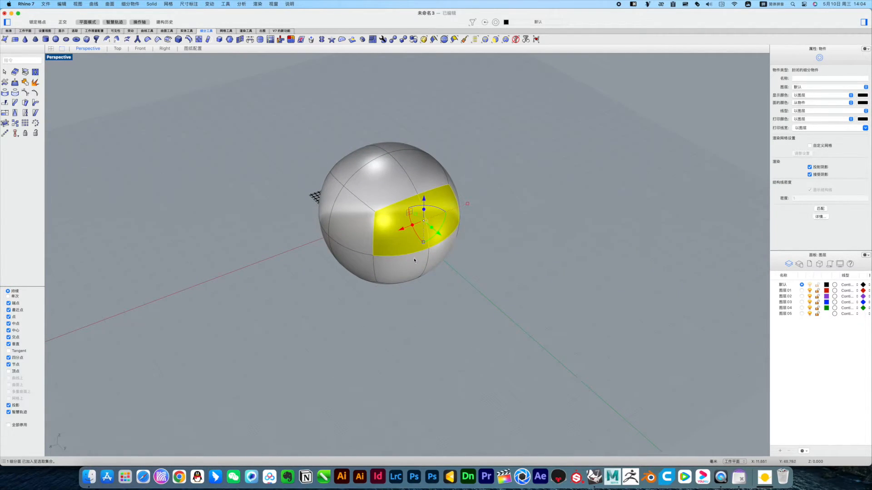
shift+super+click(407, 273)
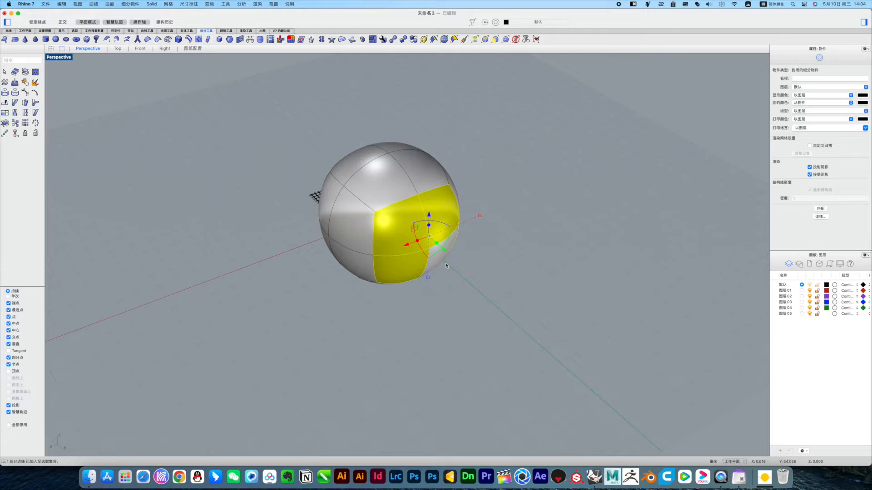
click(457, 270)
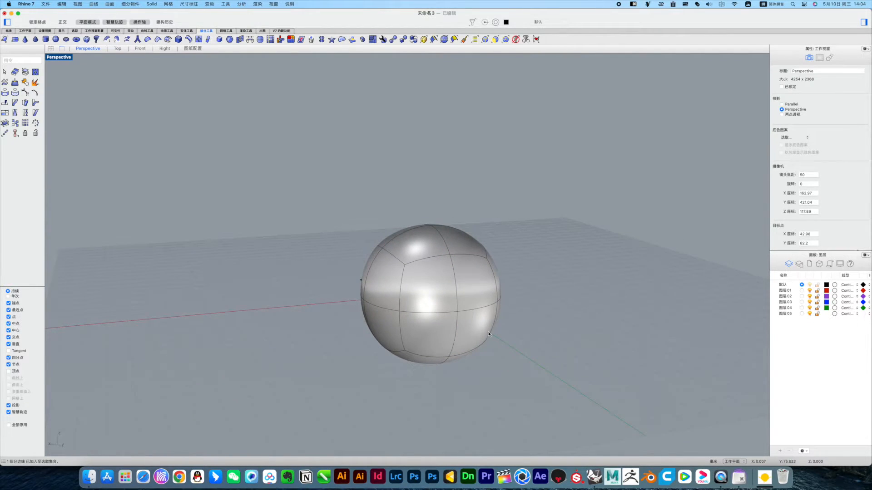
Elongate the sphere by pulling the four faces at its positive Y end outward along the Y axis, undoing the extra adjustment
ctrl+shift+click(475, 331)
ctrl+shift+click(477, 277)
ctrl+shift+click(418, 288)
right_drag(421, 338, 433, 331)
drag(364, 287, 408, 292)
right_drag(391, 294, 391, 298)
drag(393, 297, 413, 312)
key(super+z)
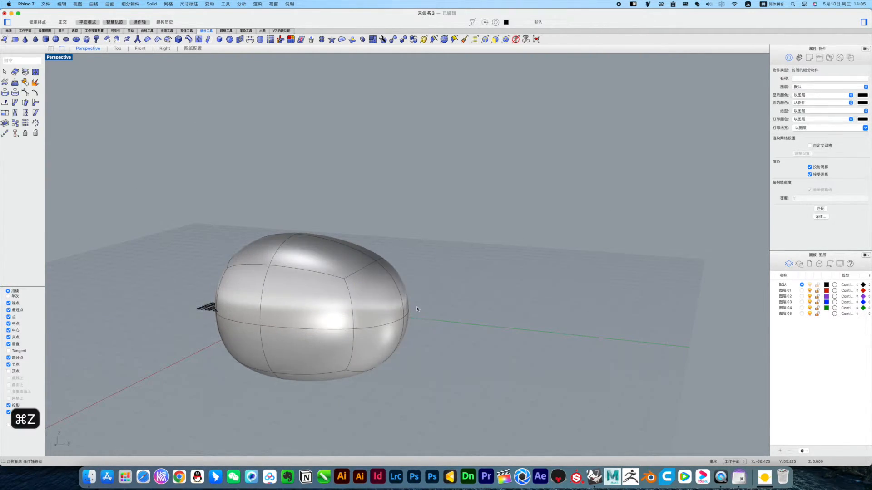
Scale down the four faces at the positive Y end to taper the form into an egg shape
right_drag(440, 323, 434, 321)
shift+super+click(431, 306)
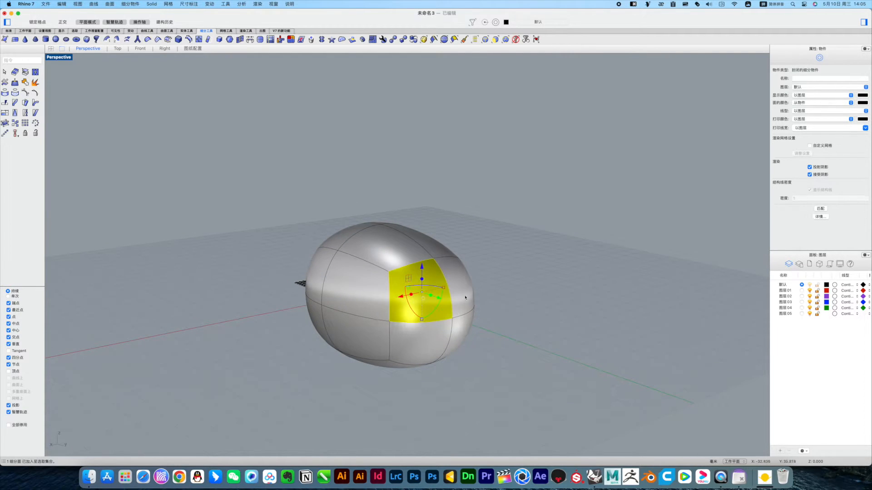
shift+super+click(464, 297)
shift+super+click(411, 344)
right_drag(436, 350, 592, 392)
shift+super+click(524, 371)
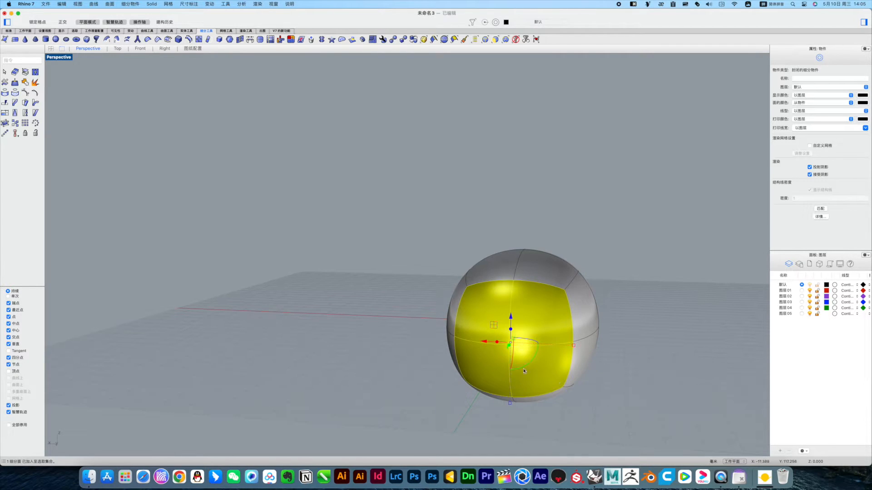
drag(511, 404, 559, 345)
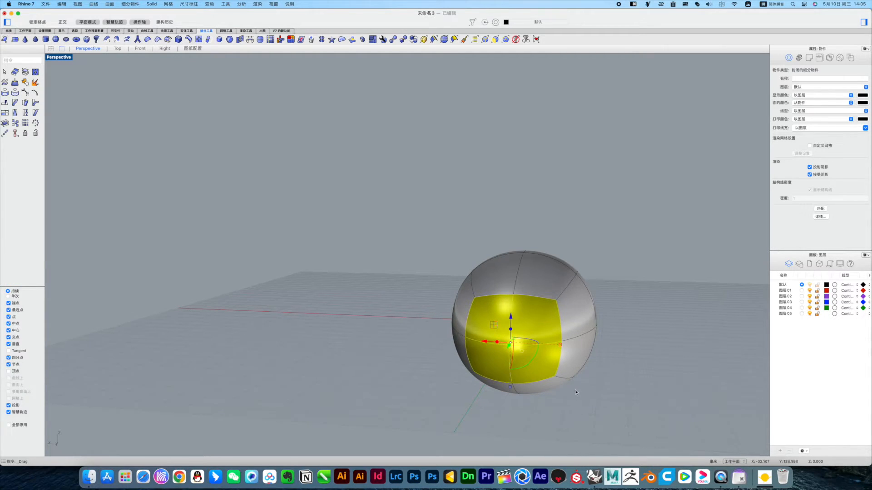
right_drag(568, 407, 466, 376)
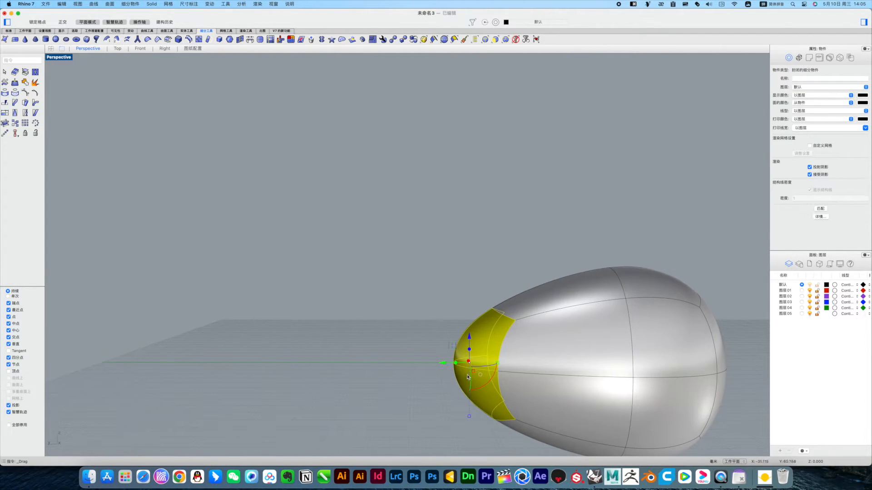
Flatten the whole egg form vertically and shift it along the positive Y axis clear of the origin
click(611, 350)
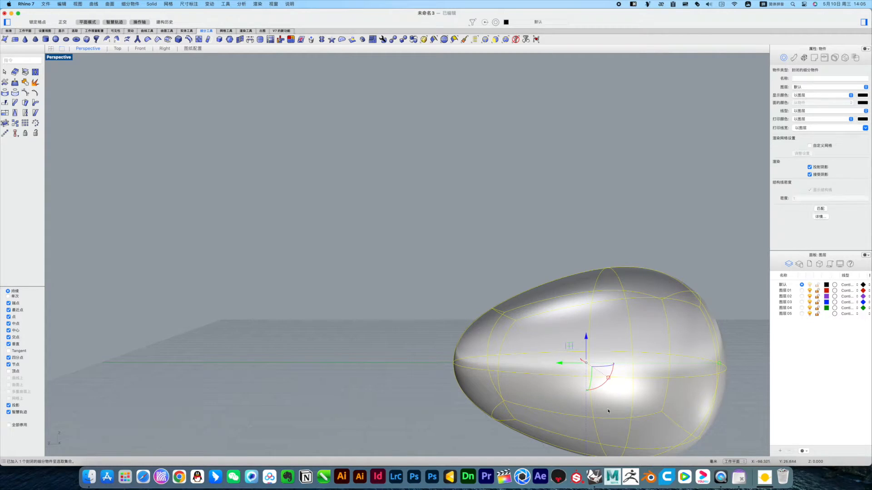
scroll(606, 412, down, 3)
drag(597, 440, 473, 367)
right_drag(472, 367, 502, 325)
drag(427, 228, 532, 228)
drag(434, 226, 423, 225)
click(503, 320)
mouse_move(502, 320)
right_down()
mouse_move(505, 297)
mouse_move(512, 313)
mouse_move(539, 321)
mouse_move(549, 310)
mouse_move(515, 318)
mouse_move(516, 327)
right_up()
scroll(512, 315, up, 4)
click(533, 314)
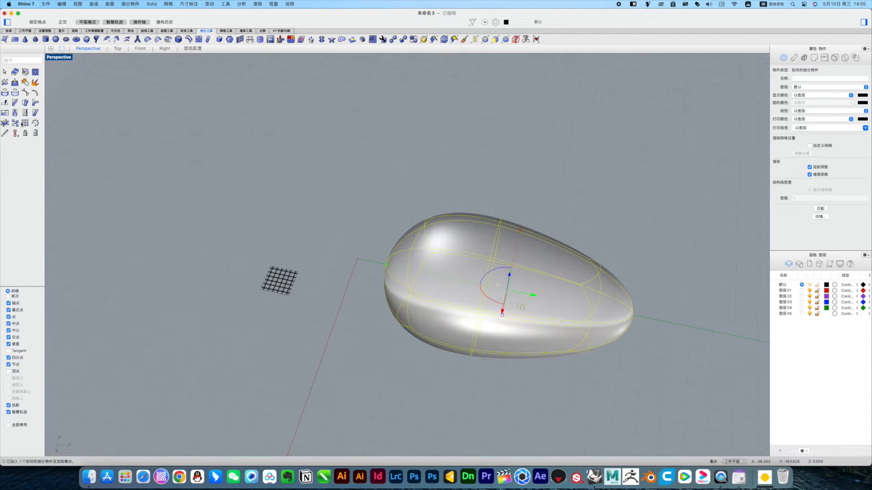
click(5, 123)
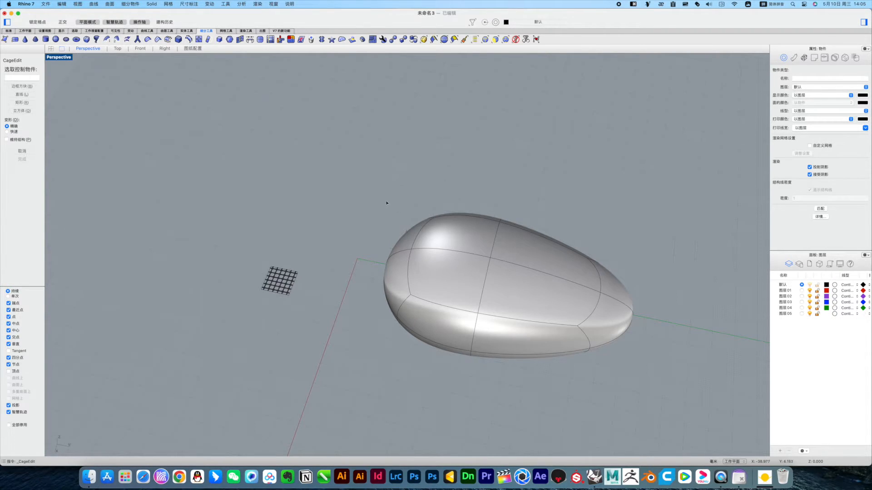
click(27, 112)
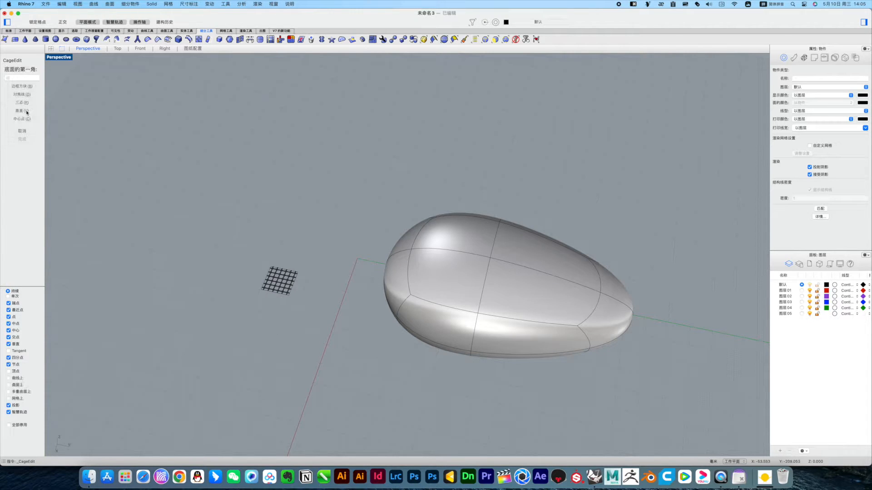
click(542, 282)
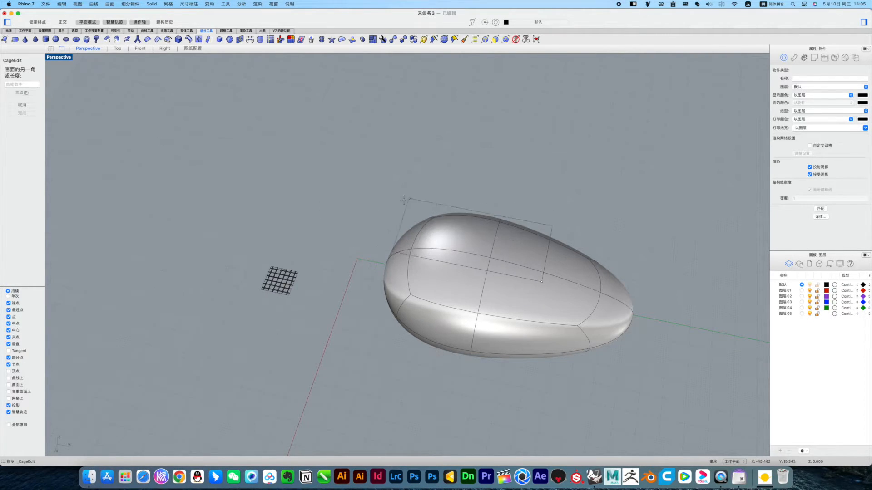
key(space)
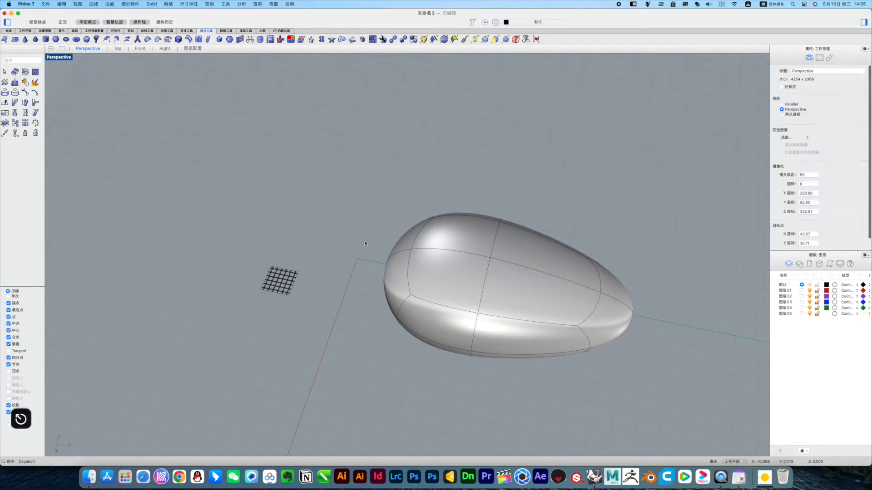
Start CageEdit on the egg form and draw a box control cage with its base enclosing the form's outline and a height above it
click(420, 272)
key(space)
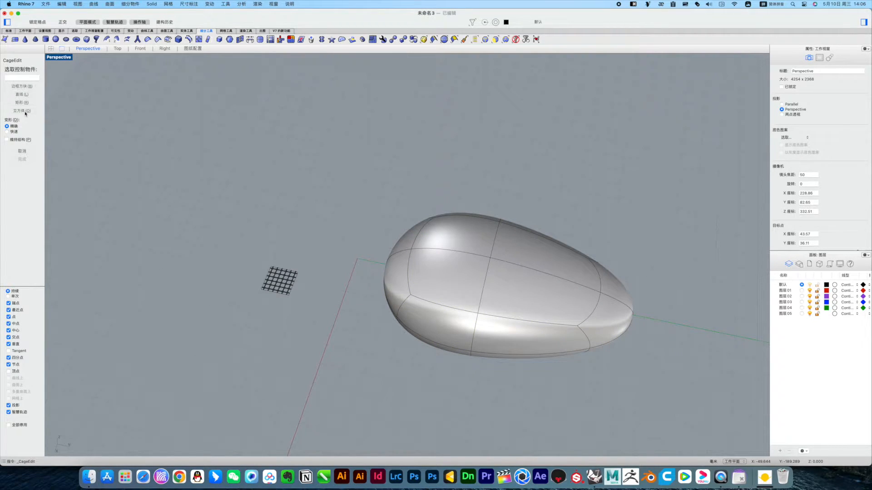
click(21, 112)
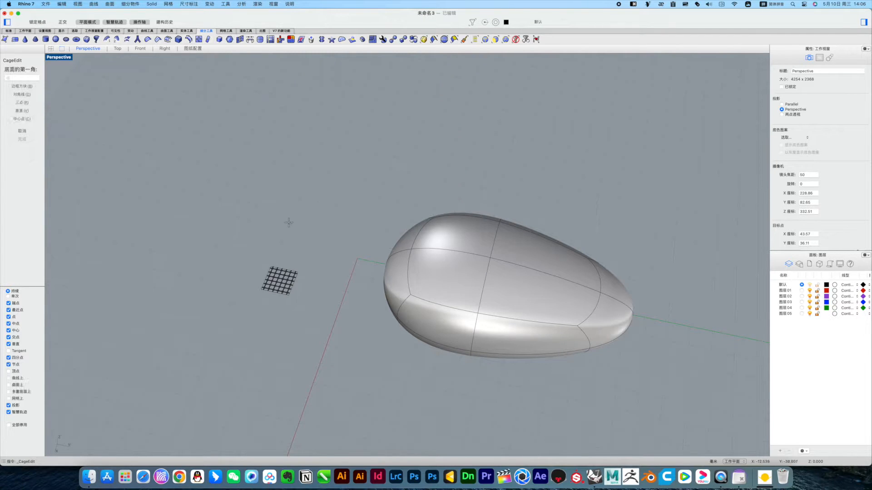
right_drag(311, 231, 303, 165)
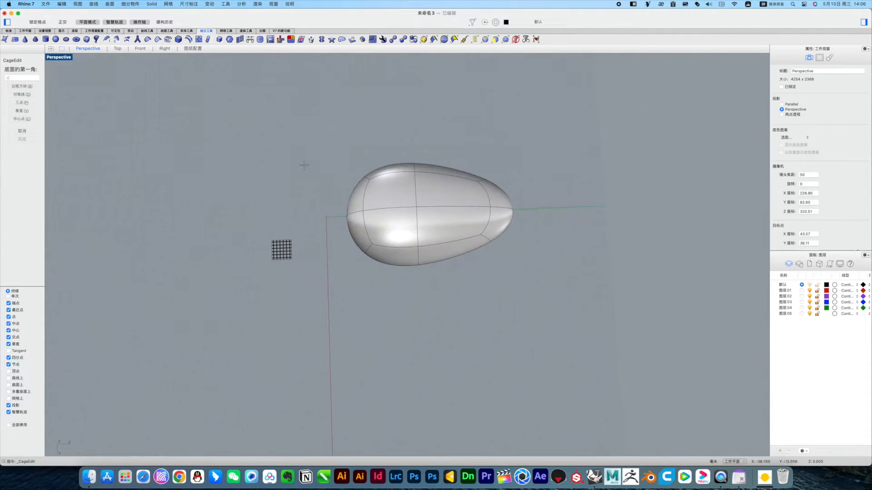
click(334, 165)
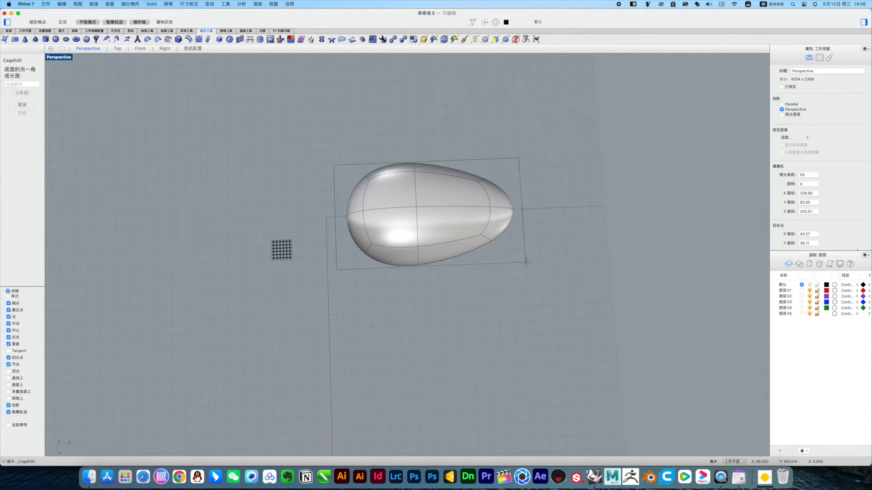
click(526, 265)
mouse_move(527, 265)
right_down()
mouse_move(502, 214)
mouse_move(520, 267)
right_up()
click(510, 300)
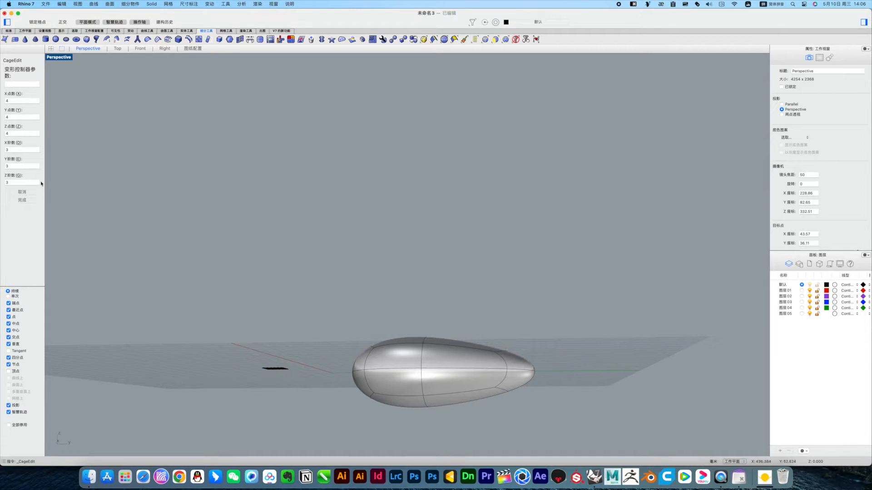
Accept 4 points and degree 3 in X, Y and Z for the cage and edit the whole region globally
click(22, 202)
right_drag(474, 379, 417, 352)
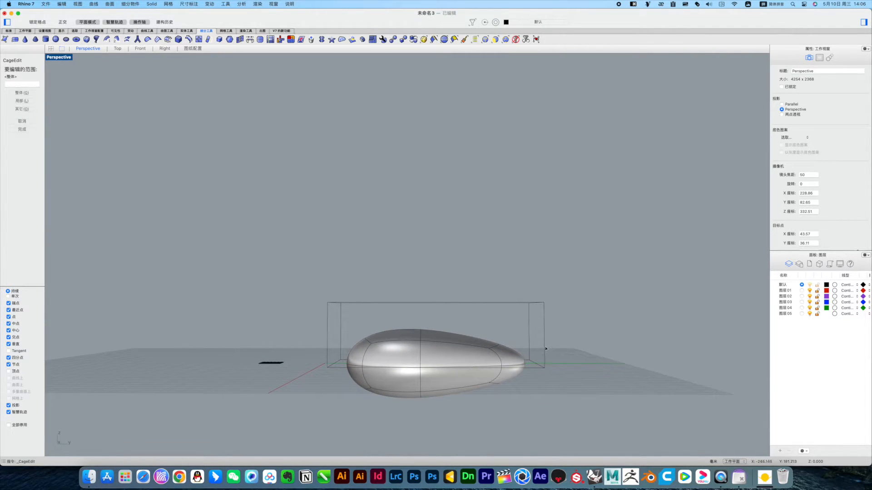
click(22, 129)
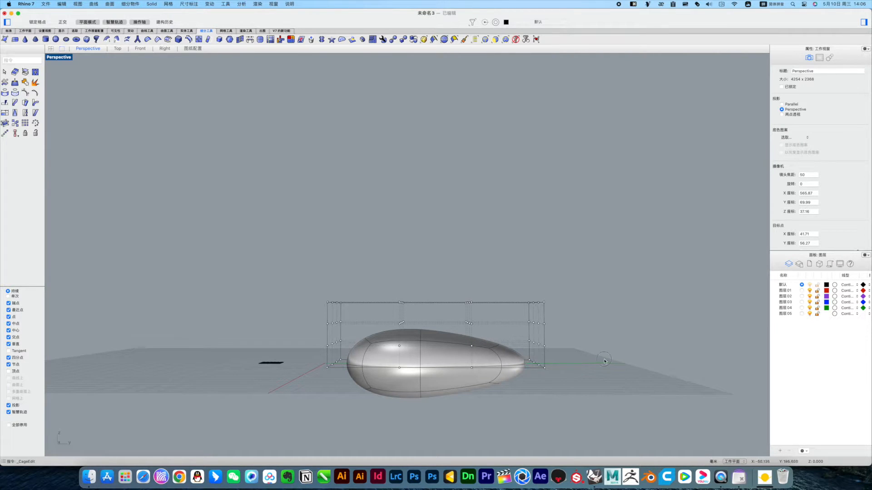
Shift the cross-section of cage points nearer the tapered end along the positive X axis to bend the egg form sideways
mouse_move(590, 369)
right_down()
mouse_move(578, 373)
mouse_move(588, 379)
right_up()
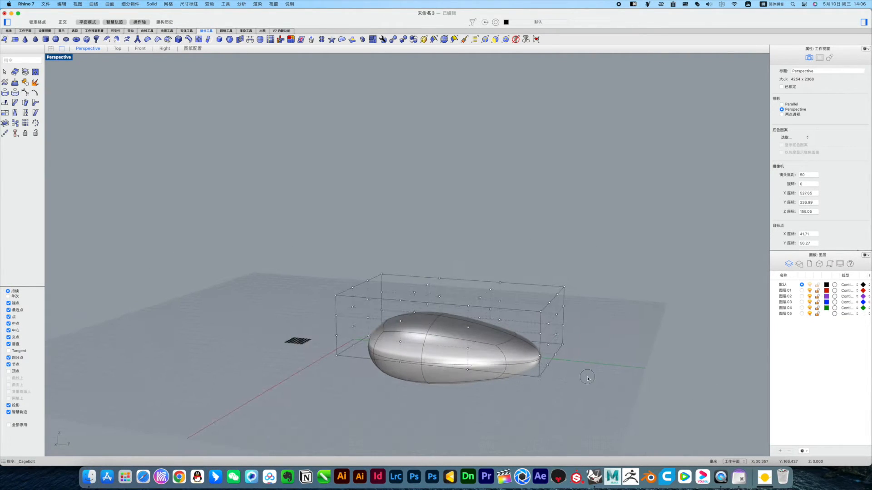
click(468, 328)
right_drag(495, 353, 503, 347)
drag(453, 257, 490, 400)
right_drag(490, 395, 438, 396)
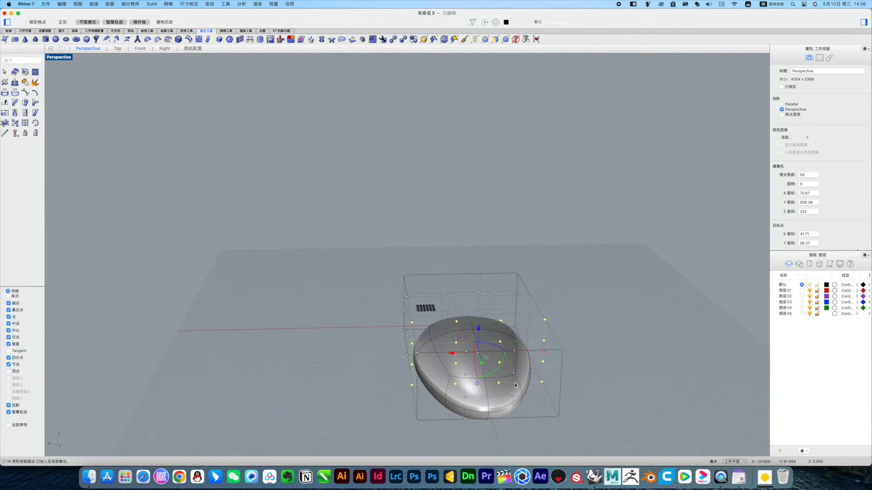
drag(454, 354, 425, 355)
Select another group of cage control points and move them slightly to adjust the egg form's curvature
right_drag(426, 376, 515, 381)
drag(372, 253, 472, 352)
right_drag(484, 418, 385, 385)
drag(379, 313, 383, 321)
right_drag(370, 373, 421, 375)
Move the cage points at the positive Y end toward negative X so the tapered tip curves to the opposite side
drag(527, 455, 557, 464)
scroll(324, 402, right, 3)
click(324, 402)
right_drag(507, 400, 440, 410)
mouse_move(346, 410)
mouse_down()
mouse_move(353, 396)
mouse_move(351, 421)
mouse_up()
right_drag(351, 421, 334, 418)
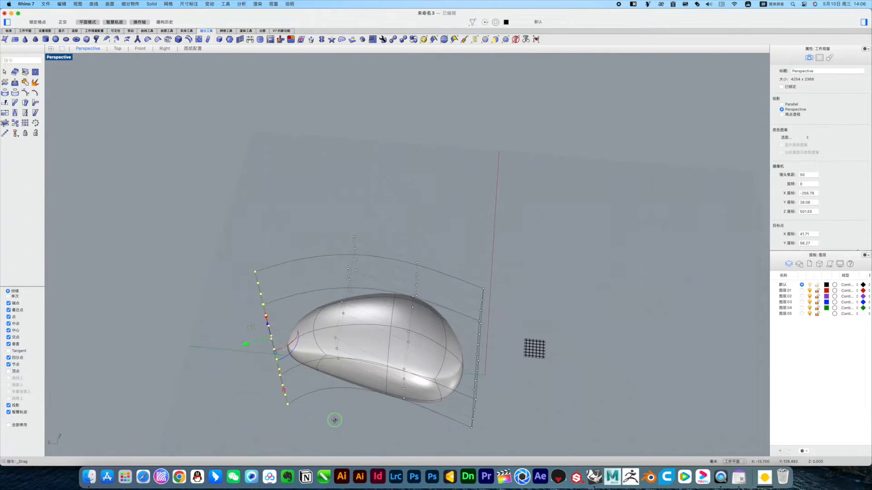
right_drag(252, 343, 431, 420)
drag(428, 419, 498, 433)
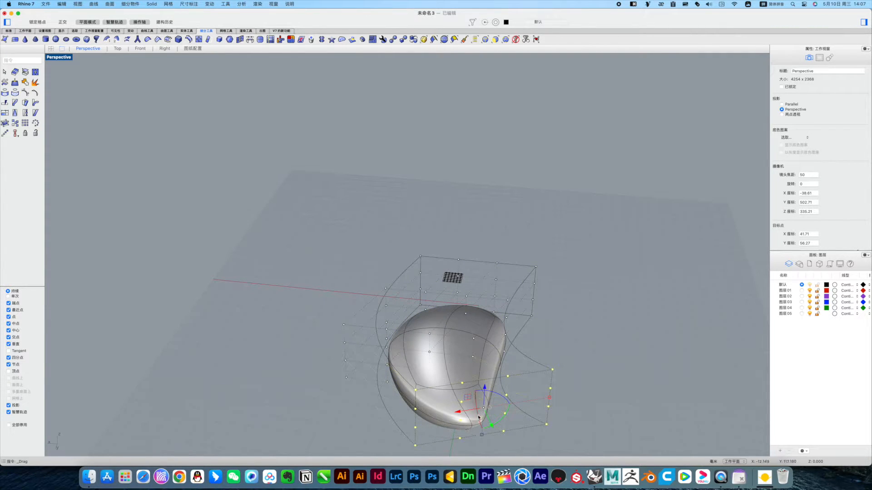
Leave cage editing and delete the control cage around the egg form
right_drag(479, 417, 521, 406)
key(Escape)
key(Escape)
key(Escape)
click(579, 377)
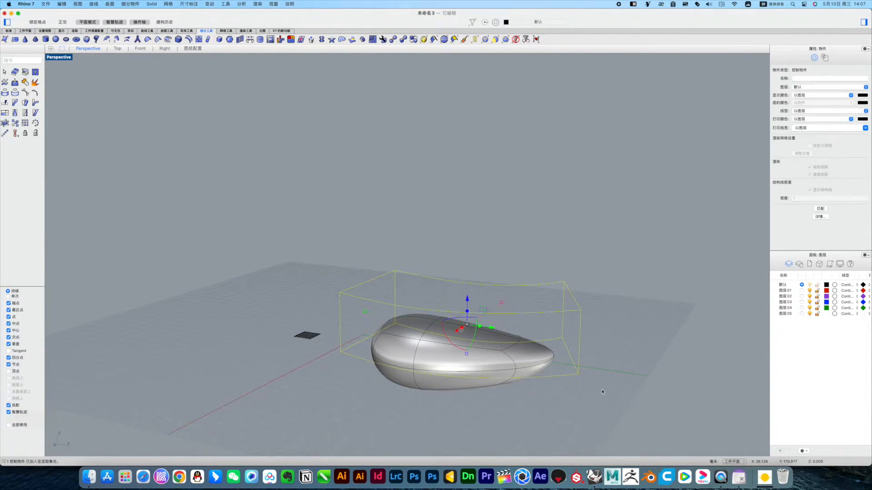
key(Delete)
right_drag(502, 374, 399, 346)
click(399, 346)
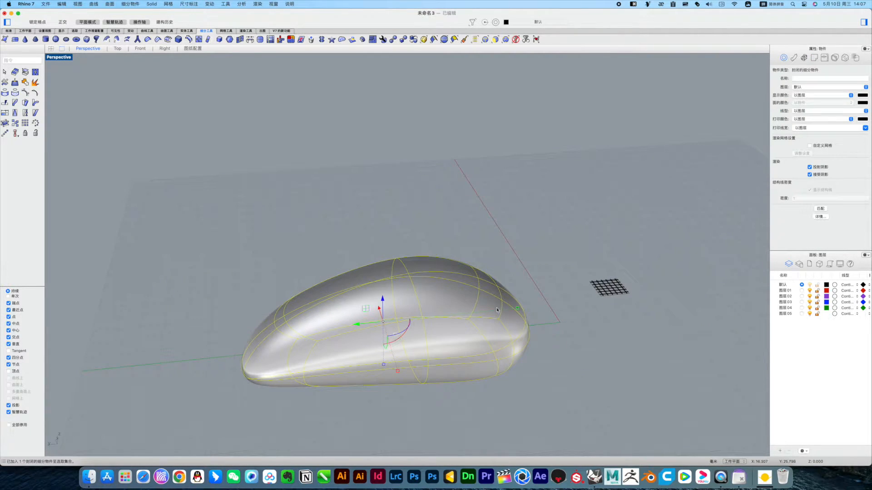
right_drag(559, 327, 552, 337)
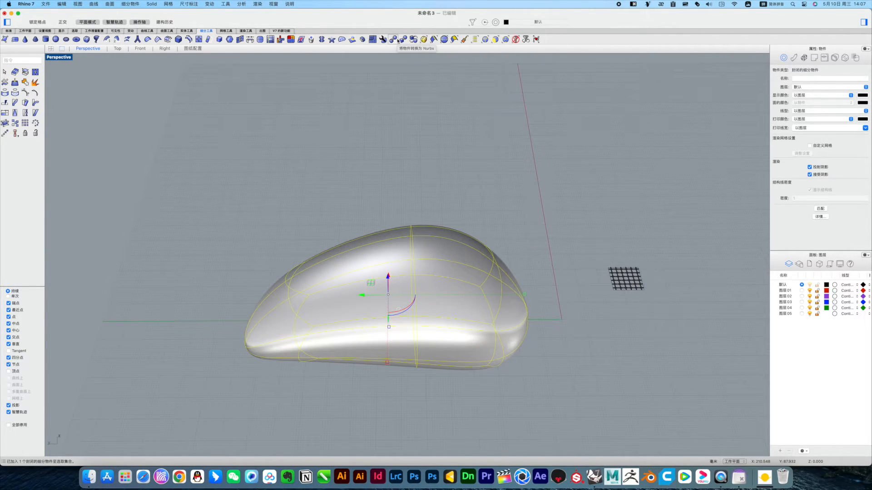
click(398, 40)
Scale up the lattice together with its boundary square
drag(584, 233, 704, 346)
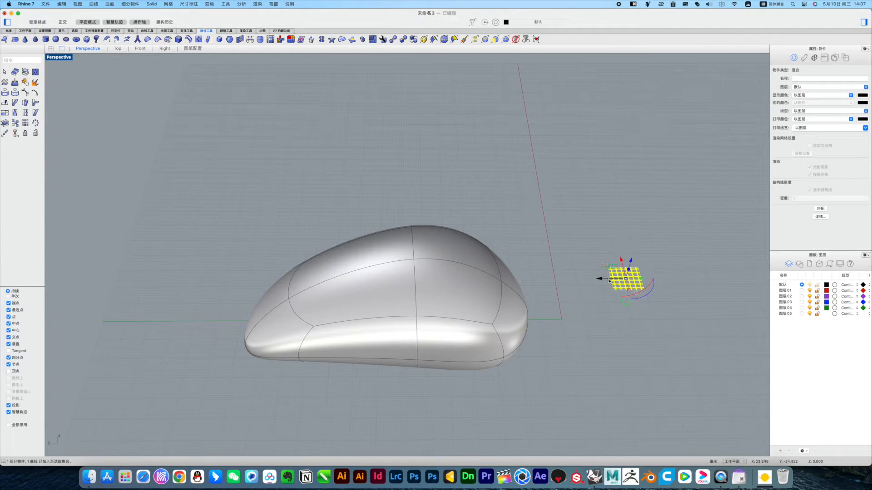
drag(638, 284, 659, 278)
Convert the bent egg form to NURBS with unpacked faces and G1x star points, keeping the original SubD
click(382, 307)
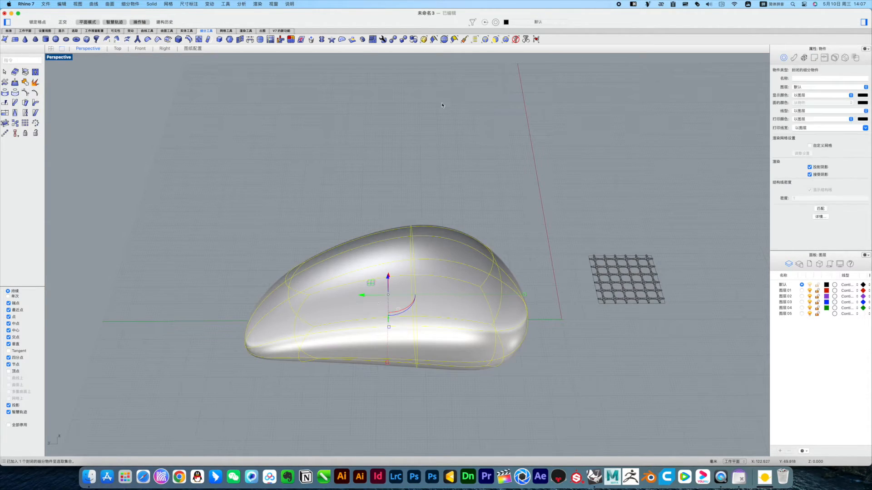
click(393, 39)
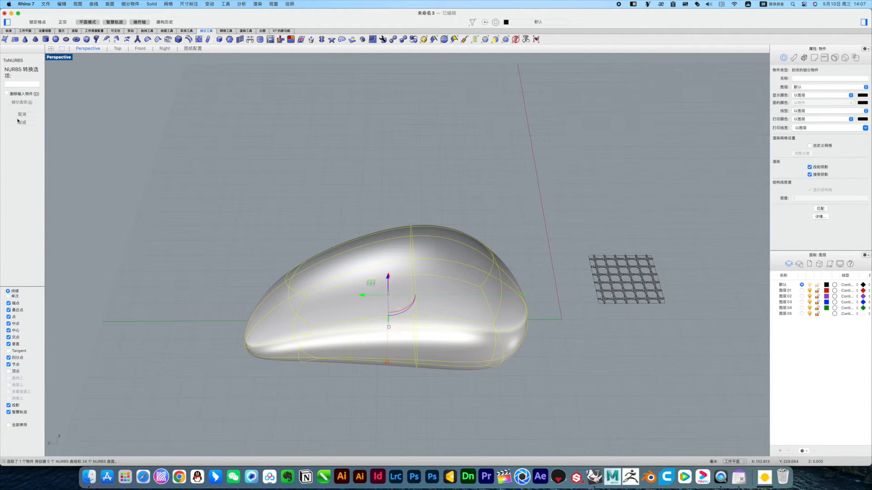
click(24, 103)
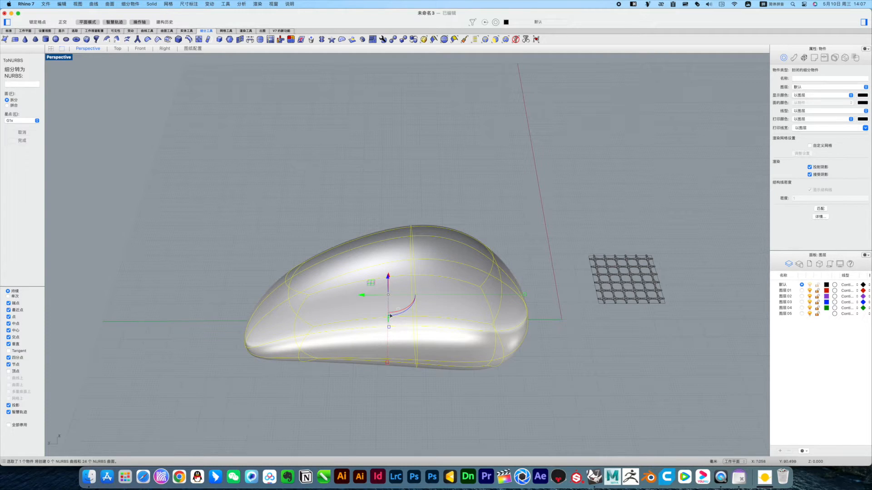
right_drag(391, 316, 350, 262)
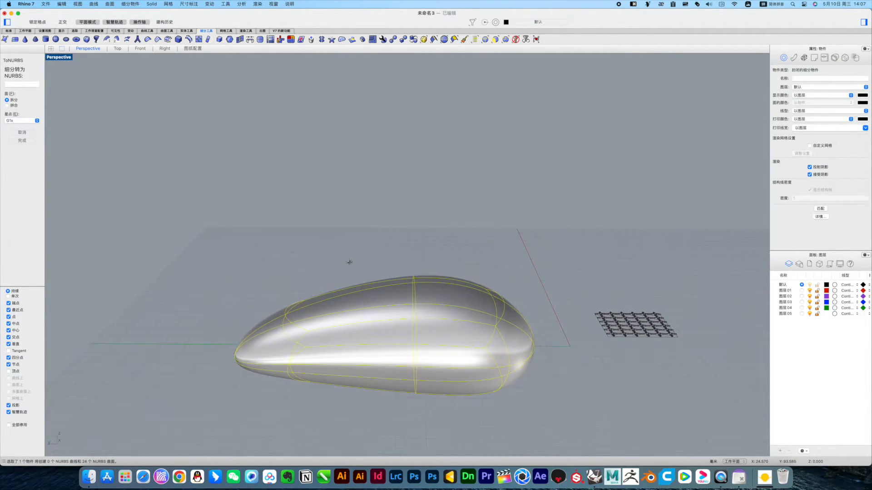
click(20, 141)
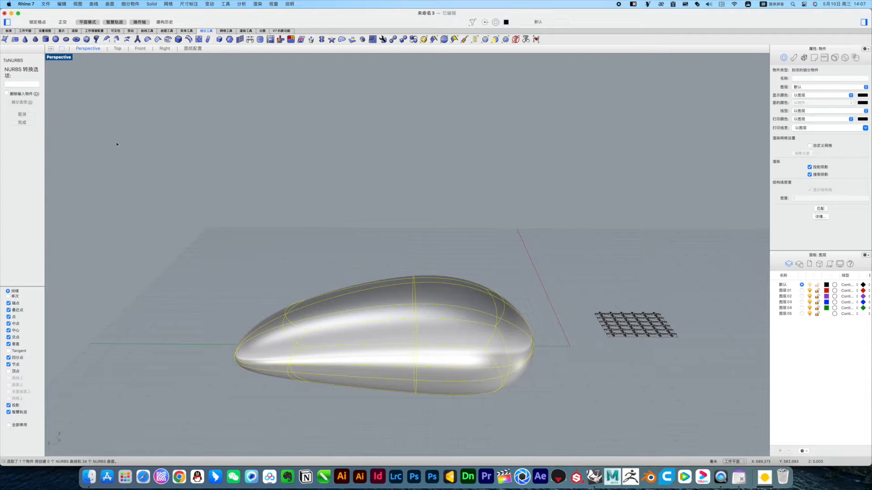
click(20, 123)
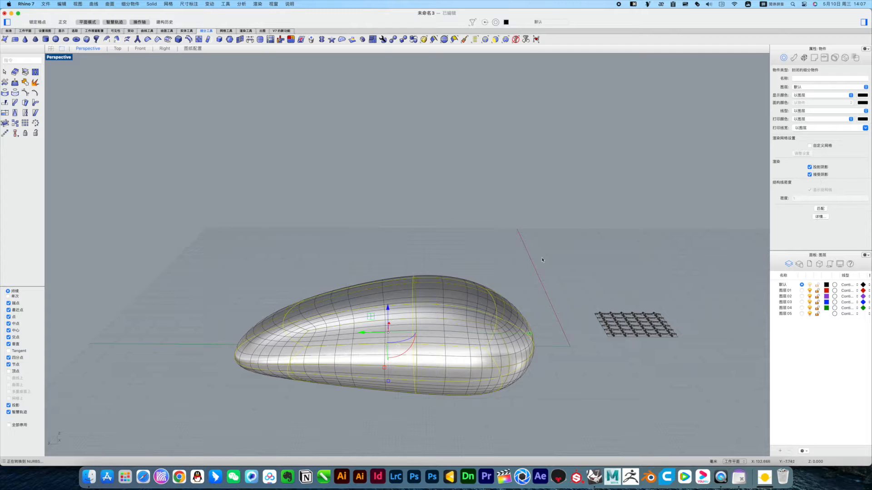
Move the original SubD egg form away from the overlapping NURBS copy so the two bodies stand apart
click(466, 249)
click(474, 323)
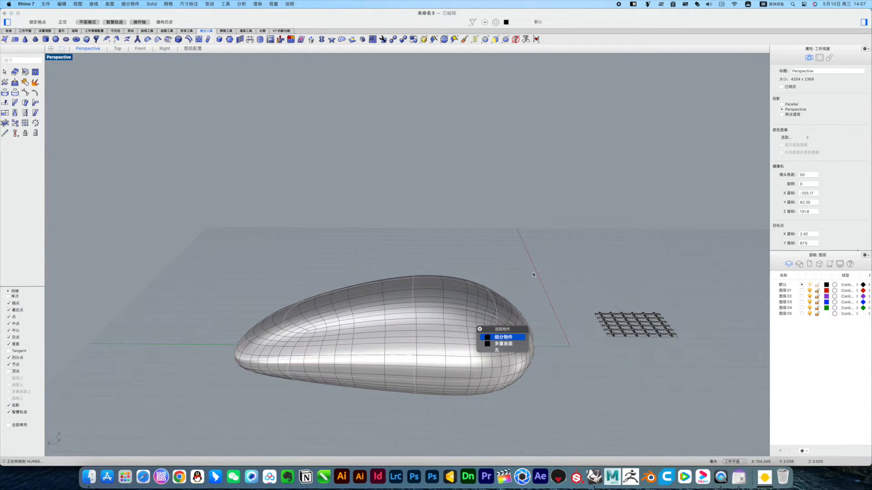
click(507, 337)
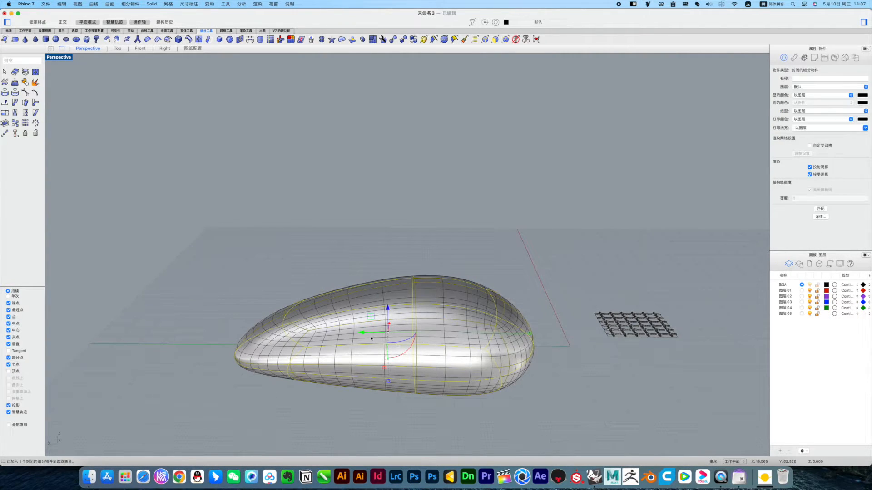
right_drag(436, 358, 403, 348)
drag(433, 324, 663, 226)
click(579, 309)
right_drag(499, 346, 532, 336)
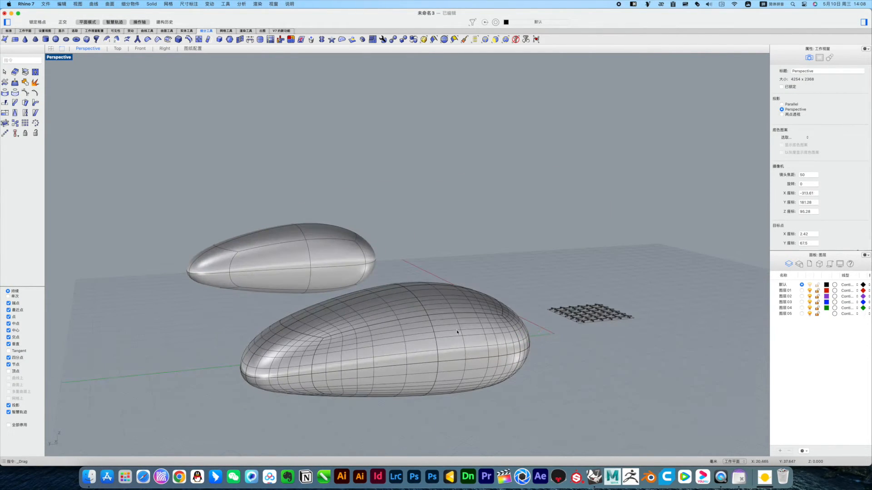
Turn off isocurve display for the NURBS egg body
click(457, 332)
click(809, 190)
click(521, 240)
Explode the NURBS egg body into separate surfaces
right_drag(521, 239, 519, 294)
click(457, 295)
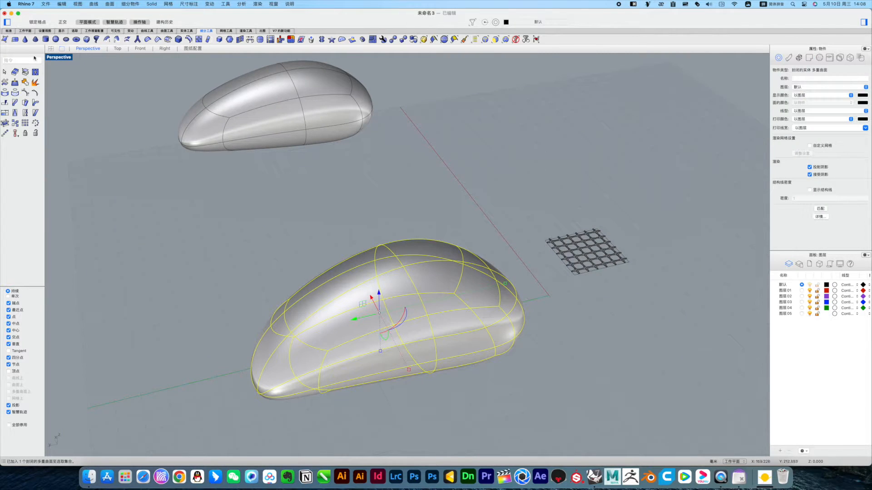
click(35, 84)
click(518, 249)
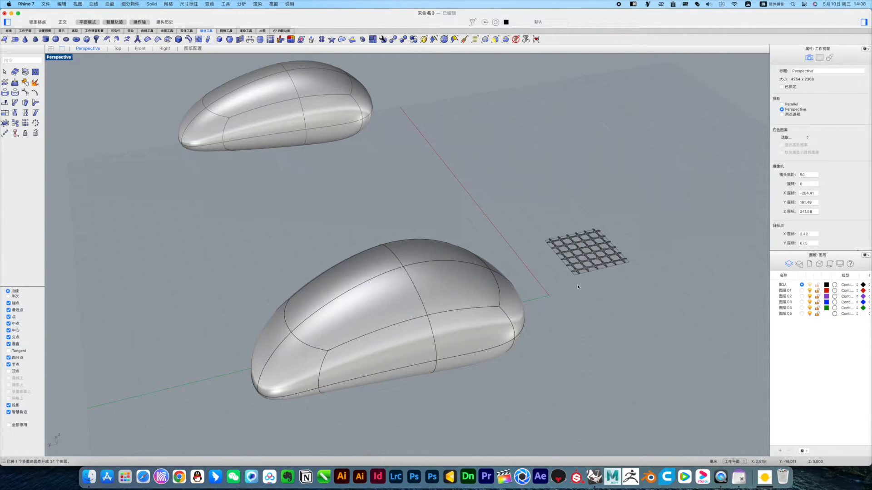
Create a planar surface from the boundary square around the lattice
scroll(578, 286, up, 3)
right_drag(562, 295, 549, 297)
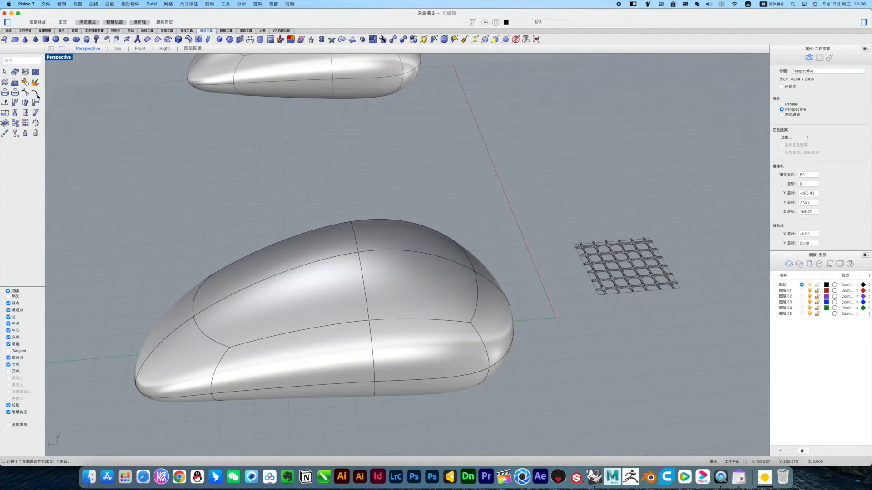
scroll(576, 276, up, 5)
click(606, 301)
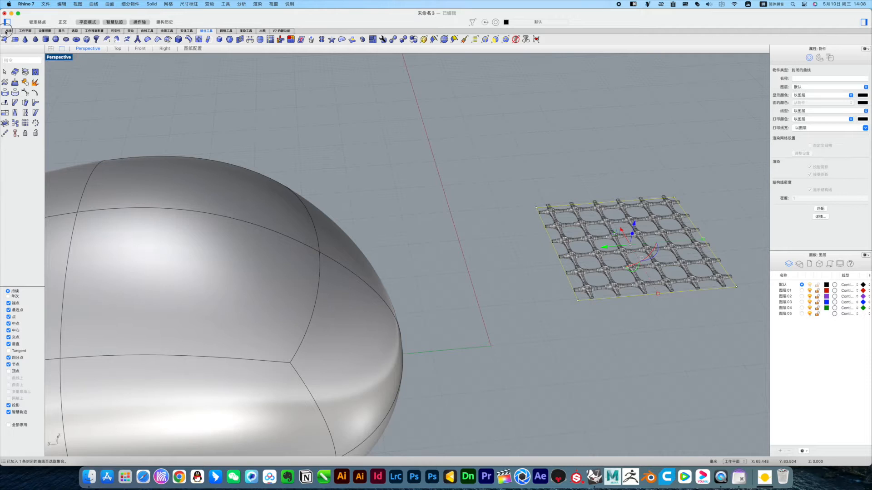
click(8, 30)
click(25, 92)
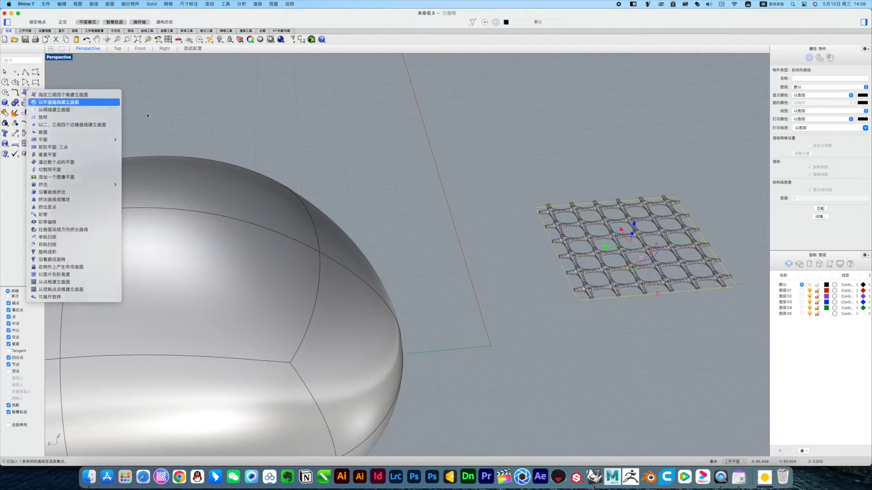
click(56, 103)
right_drag(456, 217, 623, 327)
Hide the boundary square curve around the lattice
click(624, 327)
click(643, 339)
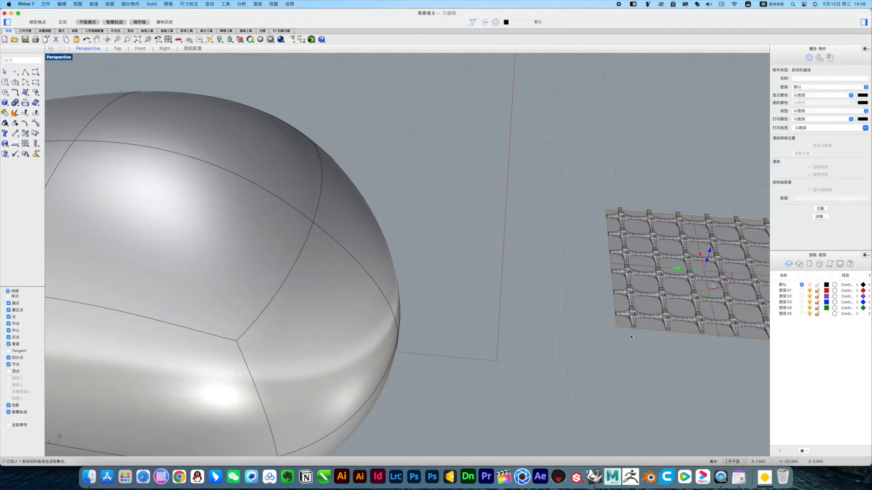
click(220, 40)
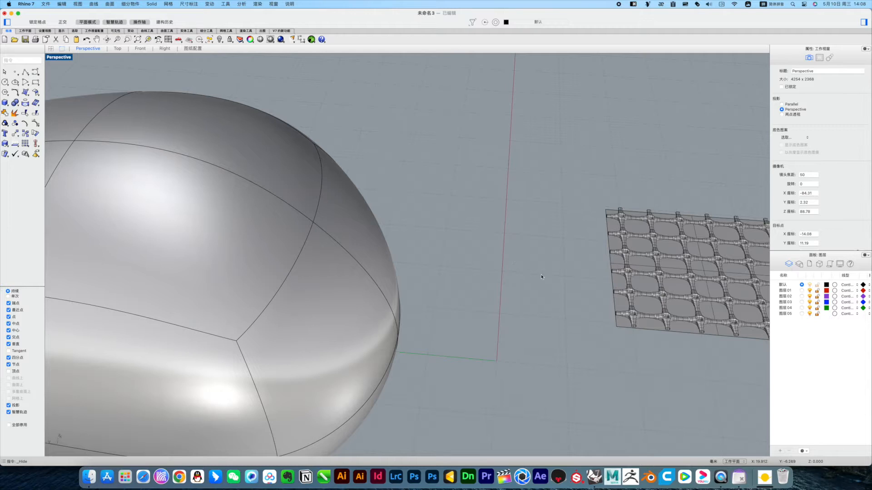
Flow a copy of the lattice with FlowAlongSrf from the planar base surface onto the egg's upper side patch toward the tapered end
right_drag(555, 305, 543, 311)
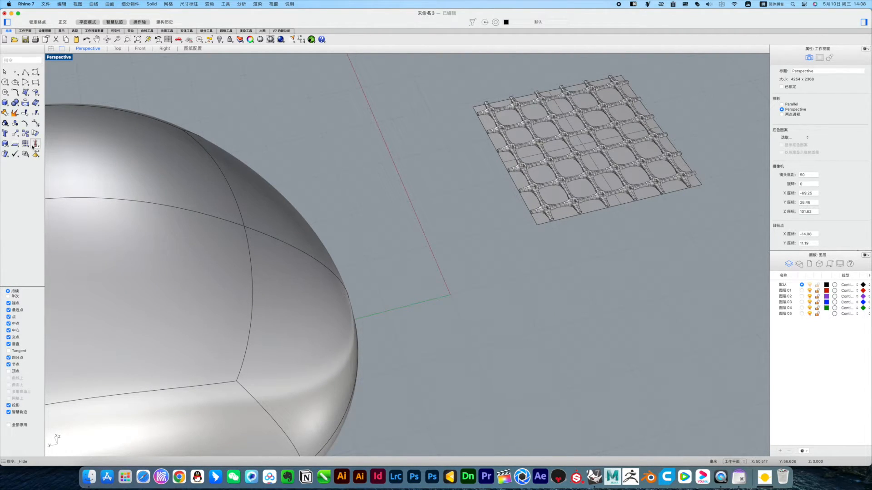
click(206, 31)
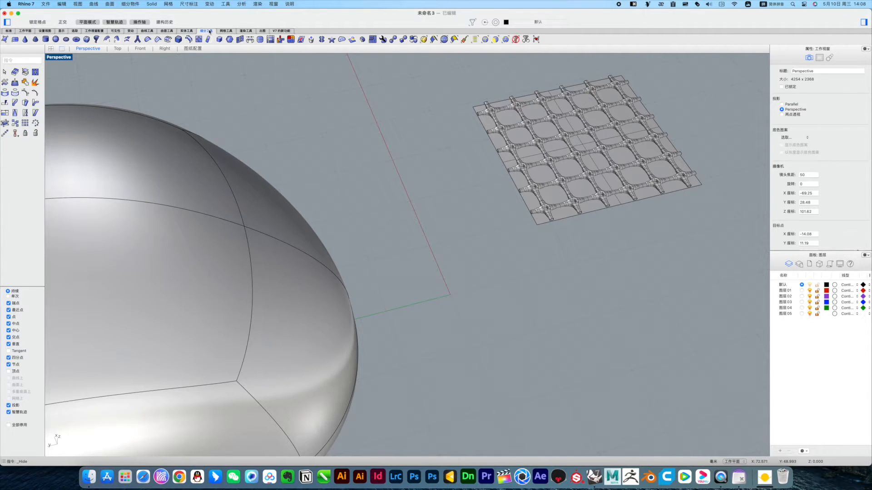
click(26, 103)
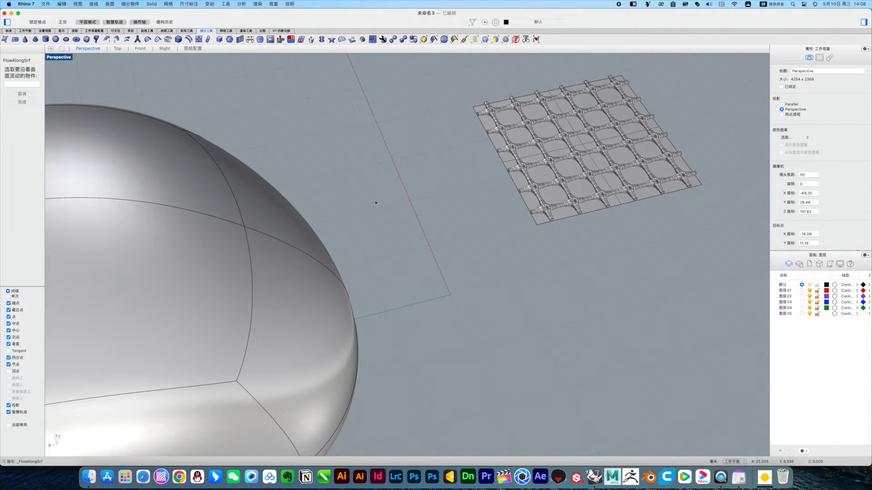
right_drag(654, 200, 633, 211)
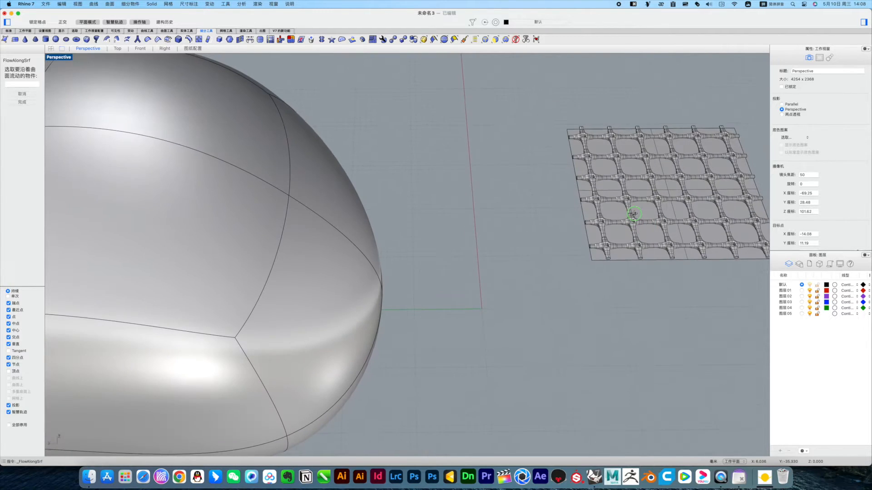
shift+right_drag(650, 244, 501, 262)
click(629, 263)
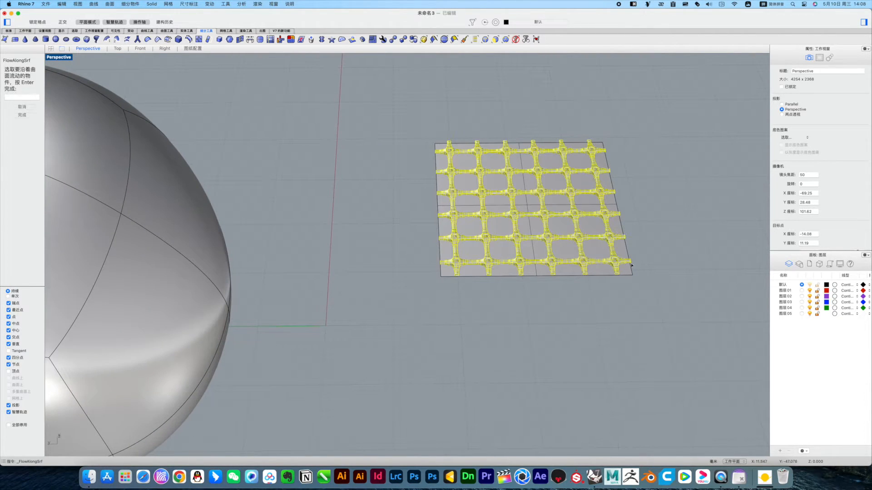
key(space)
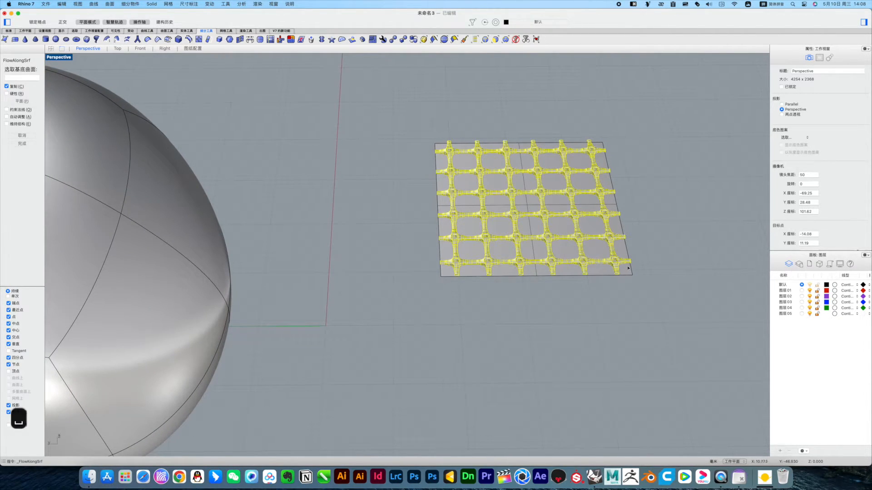
scroll(628, 267, up, 5)
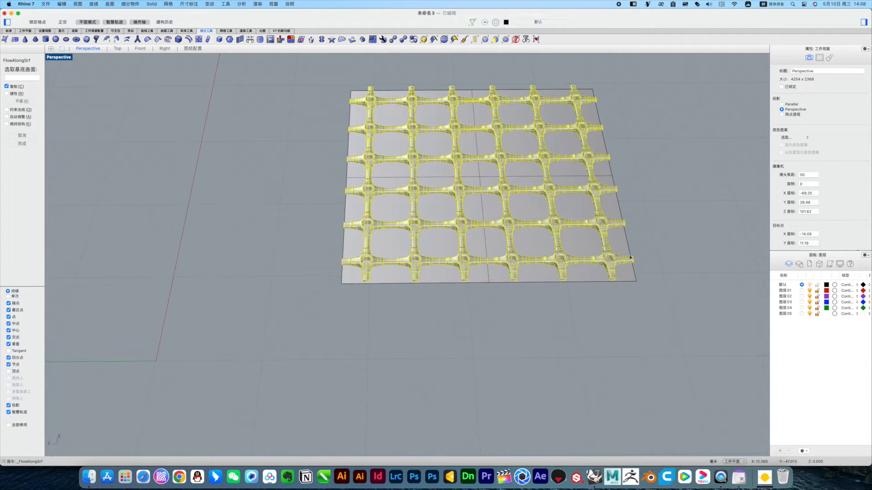
click(627, 274)
scroll(402, 268, down, 5)
right_drag(352, 268, 362, 306)
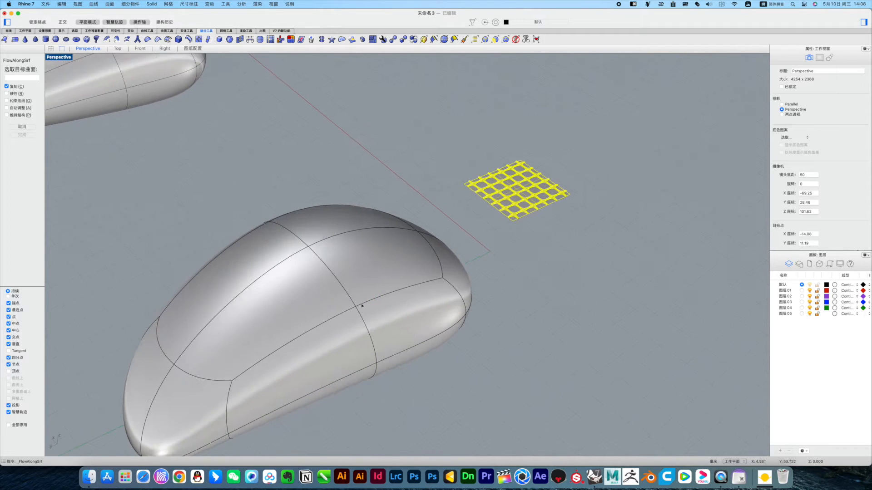
click(355, 310)
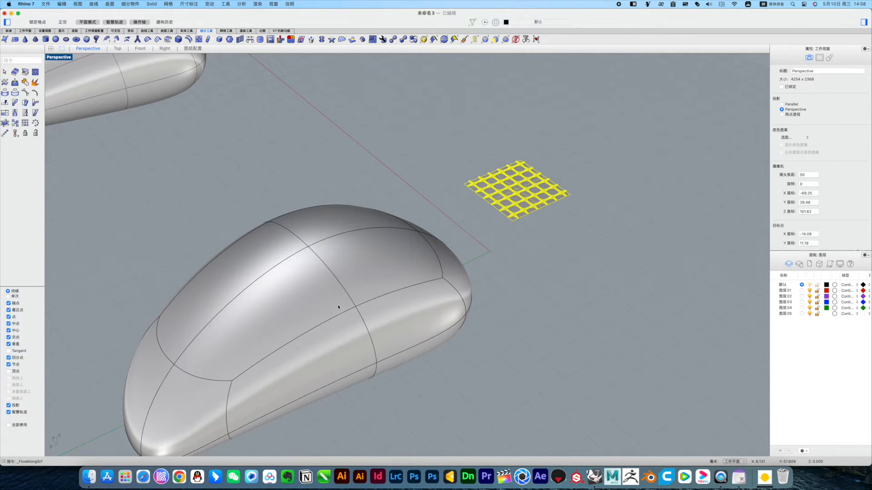
scroll(318, 309, up, 5)
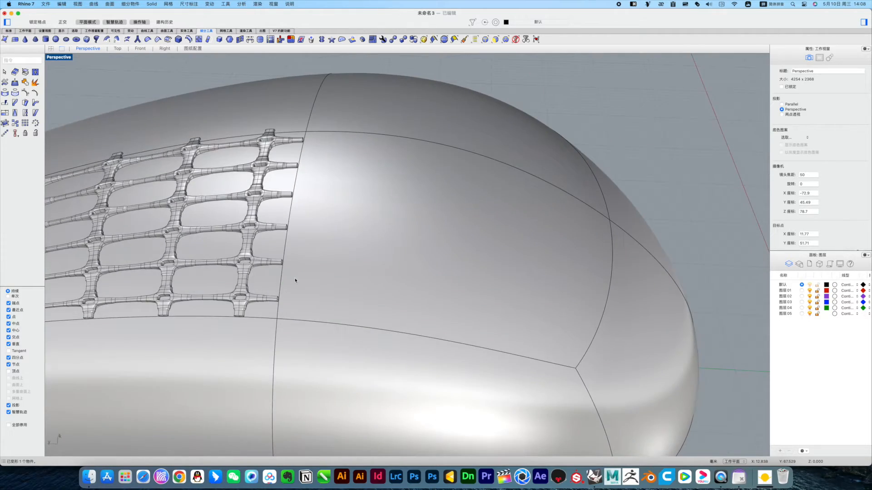
Flow a copy of the lattice with FlowAlongSrf from the planar base onto the adjoining upper patch toward the egg's blunt end
scroll(295, 280, down, 6)
right_drag(294, 288, 293, 298)
mouse_move(476, 304)
right_down()
mouse_move(453, 288)
mouse_move(474, 289)
right_up()
key(space)
right_drag(539, 323, 658, 364)
click(628, 344)
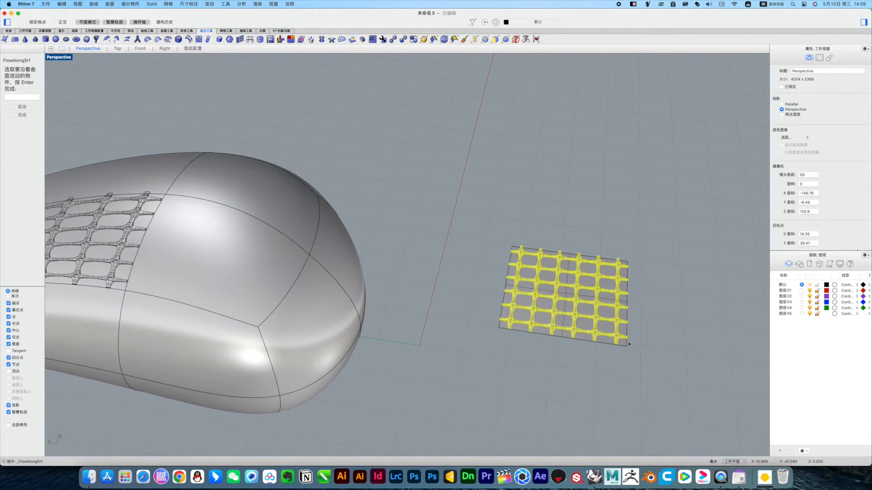
key(space)
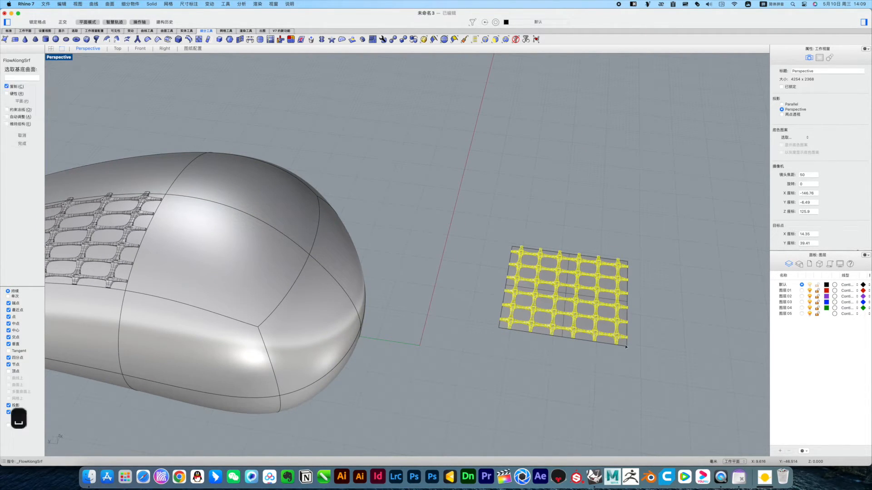
scroll(626, 347, up, 5)
scroll(568, 347, down, 5)
right_drag(434, 335, 481, 305)
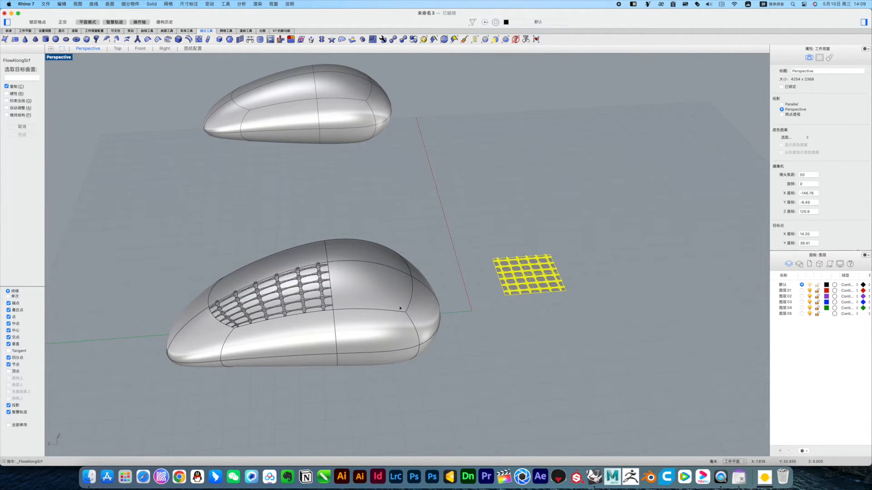
scroll(400, 308, up, 3)
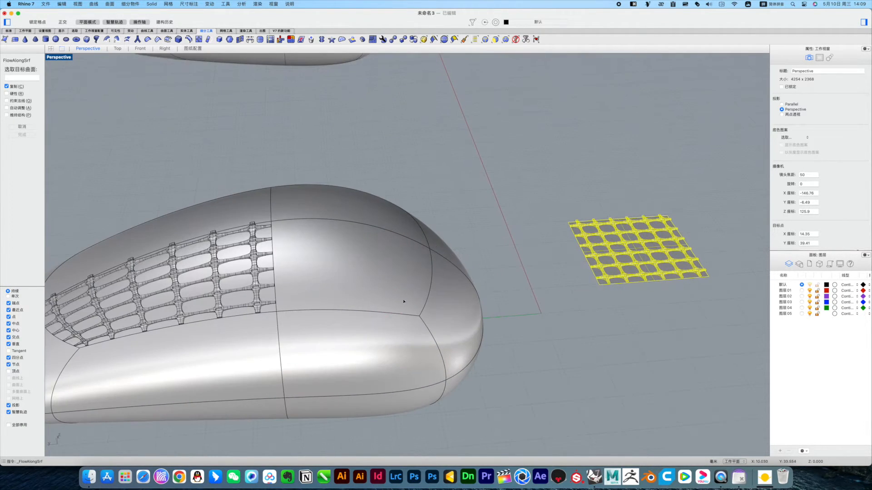
click(421, 315)
Flow a copy of the lattice from the planar base surface onto the upper patch of the egg's blunt end
right_drag(640, 334, 672, 352)
key(space)
click(689, 386)
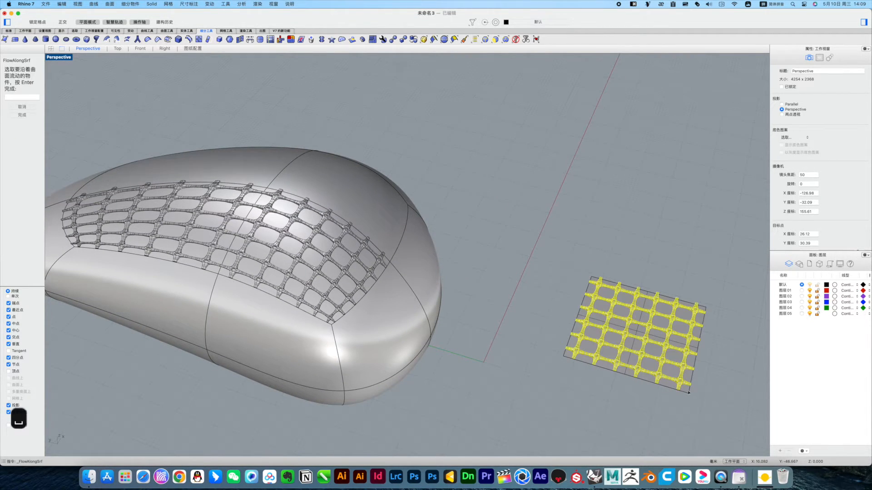
key(space)
click(688, 390)
right_drag(433, 353, 422, 282)
click(365, 283)
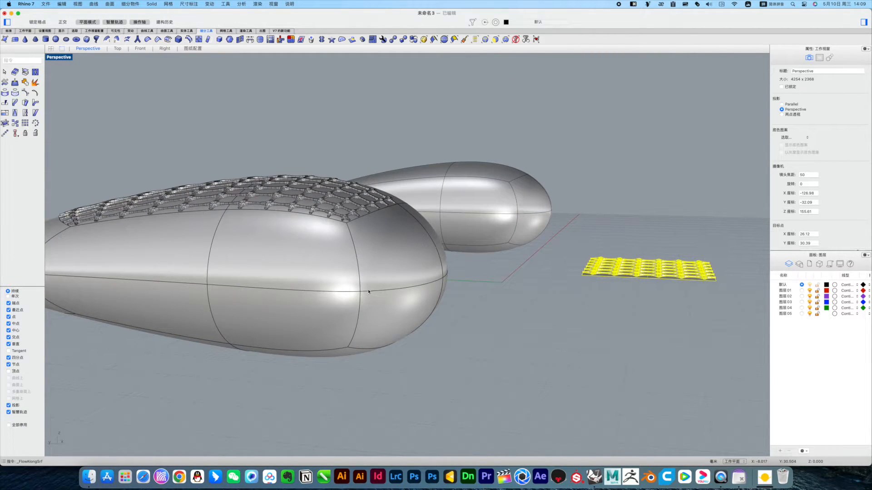
Flow a copy of the lattice from the planar base surface onto the lower patch of the egg's blunt end
right_drag(400, 305, 491, 338)
key(space)
click(633, 396)
right_drag(636, 404, 648, 415)
key(space)
right_drag(456, 393, 432, 321)
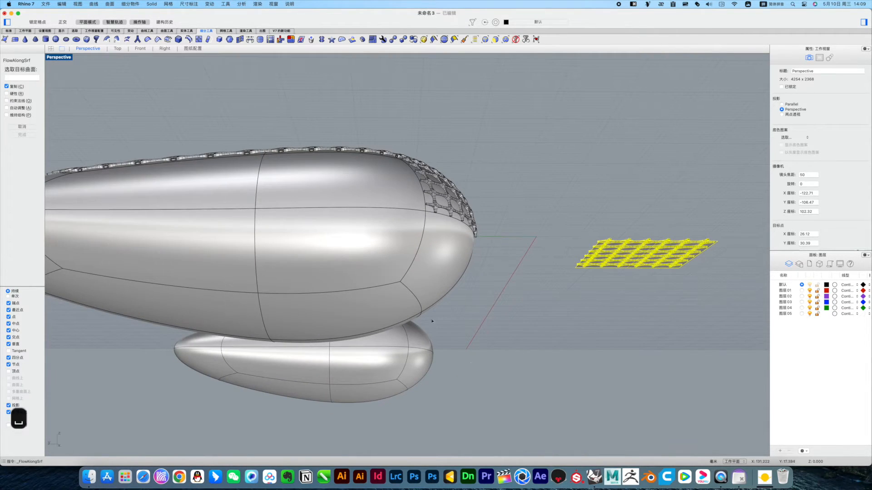
click(411, 281)
Flow a copy of the lattice from the planar base surface onto the egg's underside patch next to the blunt end
right_drag(410, 282, 698, 383)
key(space)
click(693, 362)
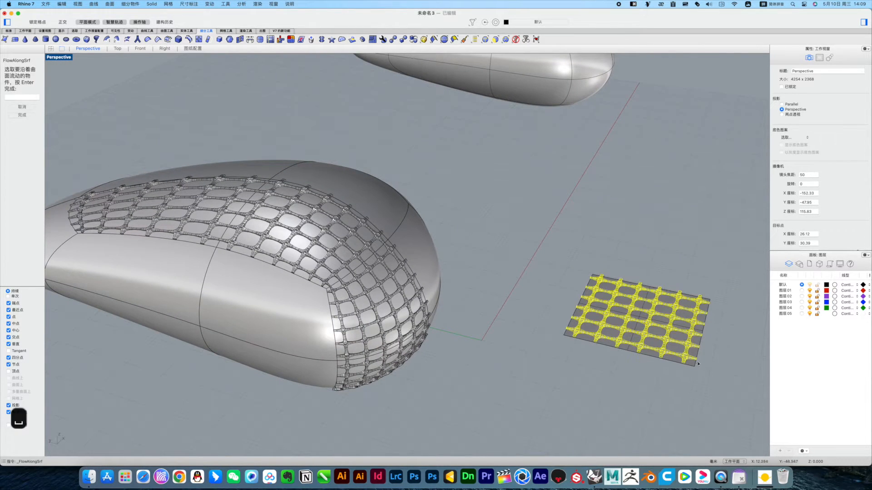
key(space)
click(693, 362)
right_drag(568, 364, 398, 314)
mouse_move(270, 280)
right_down()
mouse_move(273, 295)
mouse_move(277, 289)
right_up()
click(321, 316)
Flow a copy of the lattice from the planar base surface onto the egg's underside patch toward the tapered end
right_drag(321, 316, 701, 411)
key(space)
click(648, 375)
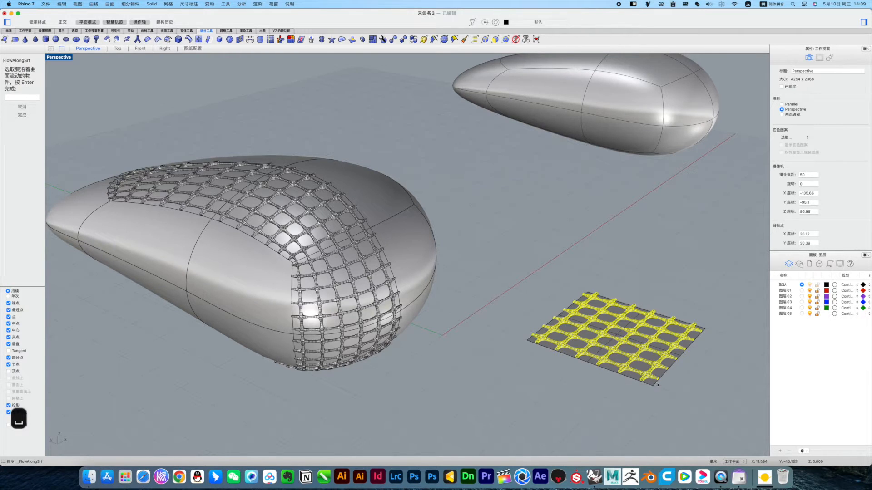
key(space)
right_drag(386, 374, 381, 274)
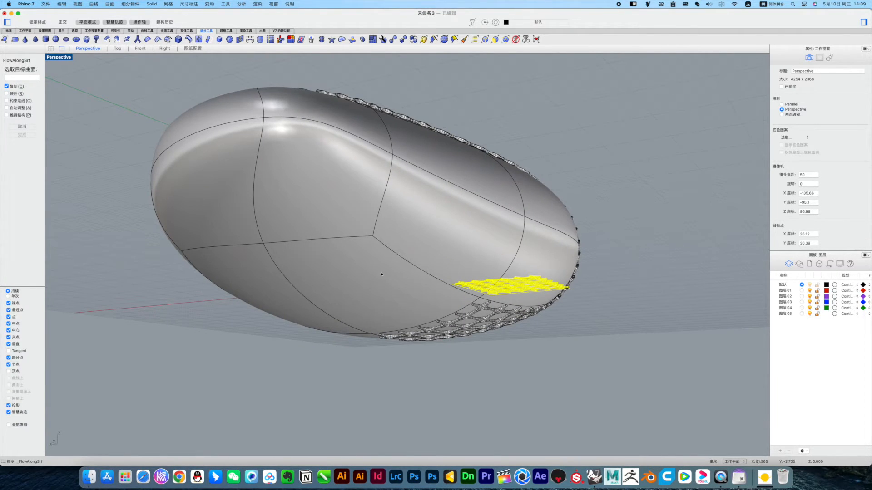
click(376, 245)
Flow a copy of the lattice from the planar base surface onto the lower patch of the egg's tapered end
right_drag(376, 245, 698, 365)
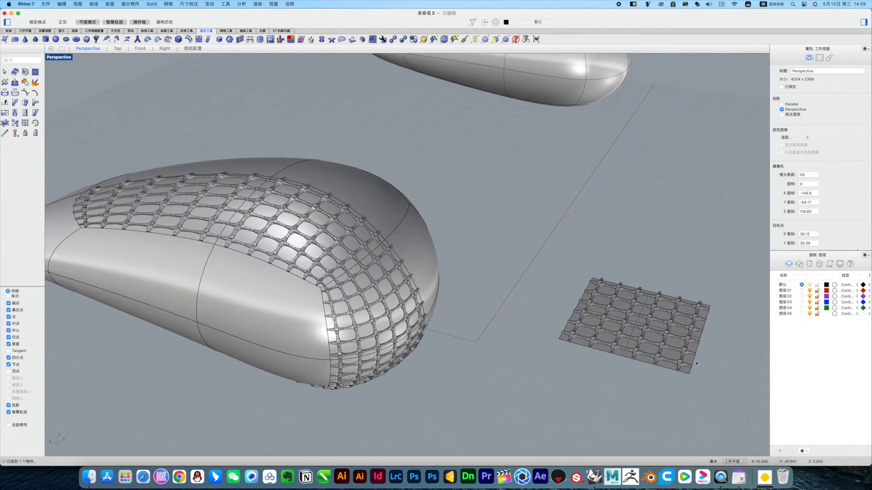
key(space)
click(679, 364)
key(Return)
click(686, 371)
right_drag(687, 371, 548, 321)
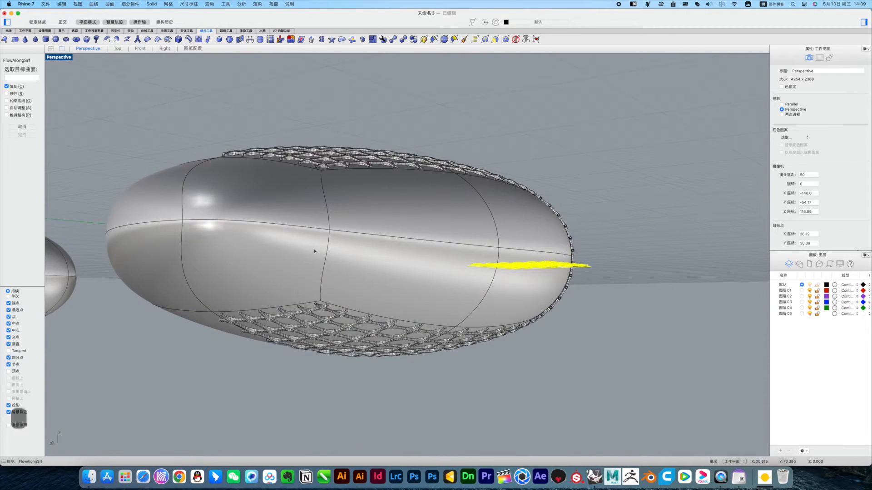
click(327, 240)
Flow a copy of the lattice from the planar base surface onto the upper patch of the egg's tapered end
right_drag(511, 245, 668, 318)
key(space)
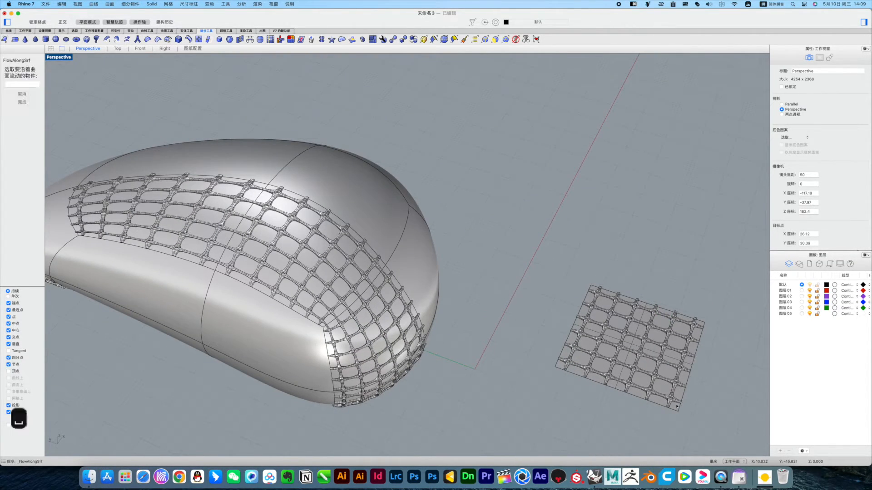
click(675, 408)
key(space)
click(675, 408)
right_drag(675, 407, 482, 298)
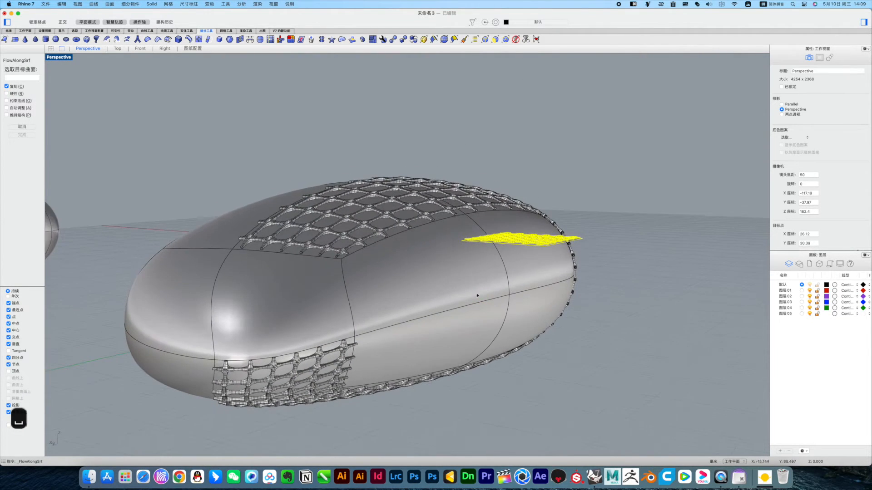
click(439, 306)
Flow a copy of the lattice from the planar base onto the upper flank patch on the tapered half of the egg's bare side
mouse_move(436, 302)
right_down()
mouse_move(451, 306)
mouse_move(438, 315)
right_up()
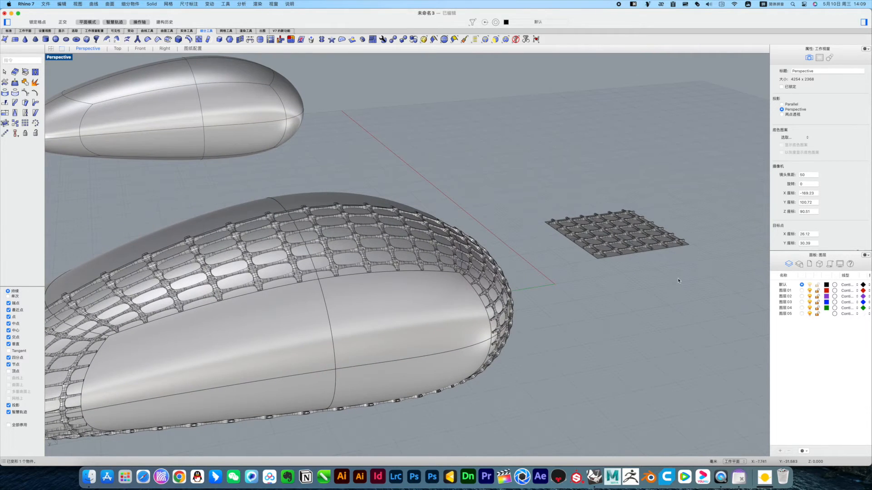
right_drag(678, 280, 649, 320)
key(space)
click(702, 294)
key(space)
click(705, 297)
right_drag(705, 297, 345, 356)
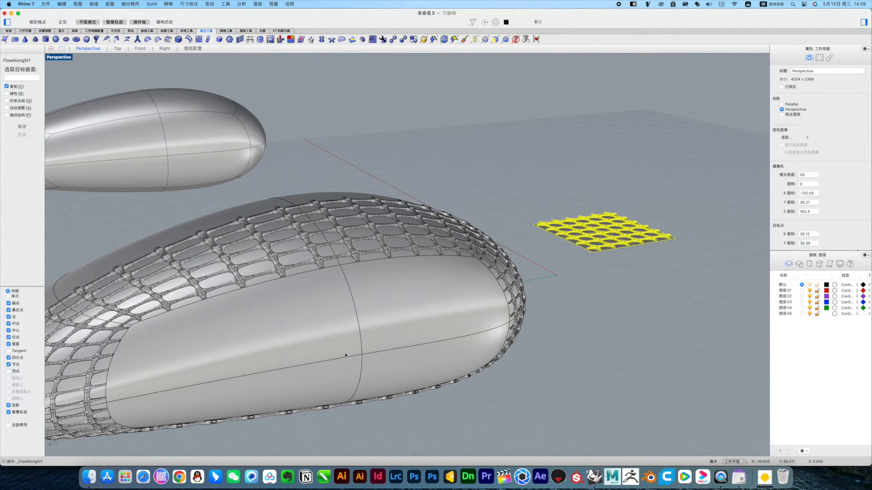
Flow a copy of the lattice from the planar base onto the upper flank patch on the blunt half of the egg's side
right_drag(391, 357, 521, 363)
key(space)
click(700, 333)
key(space)
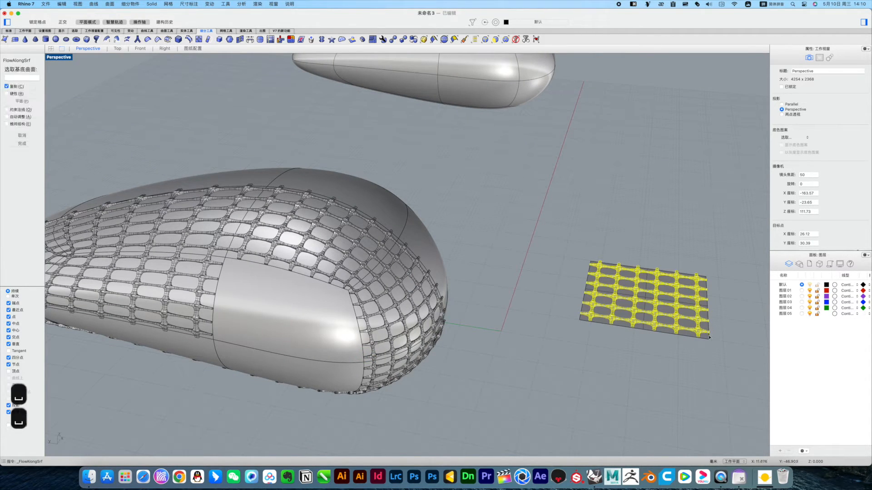
right_drag(522, 338, 481, 307)
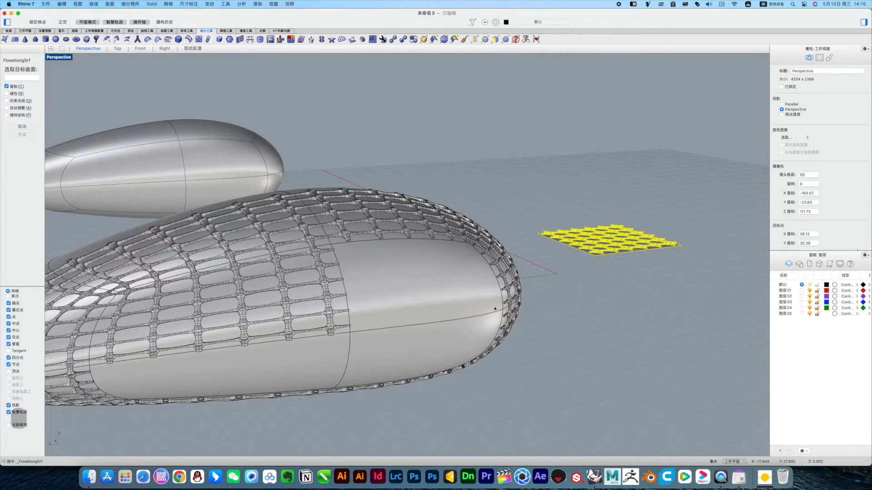
click(495, 310)
Flow a copy of the lattice from the planar base onto the lower flank patch on the blunt half of the egg's side
right_drag(495, 310, 454, 345)
key(space)
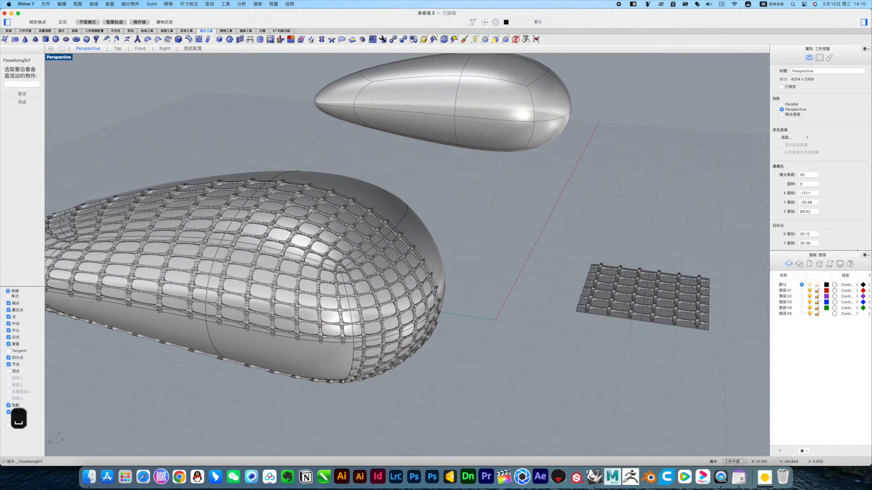
click(703, 326)
right_drag(709, 331, 580, 345)
key(space)
click(703, 348)
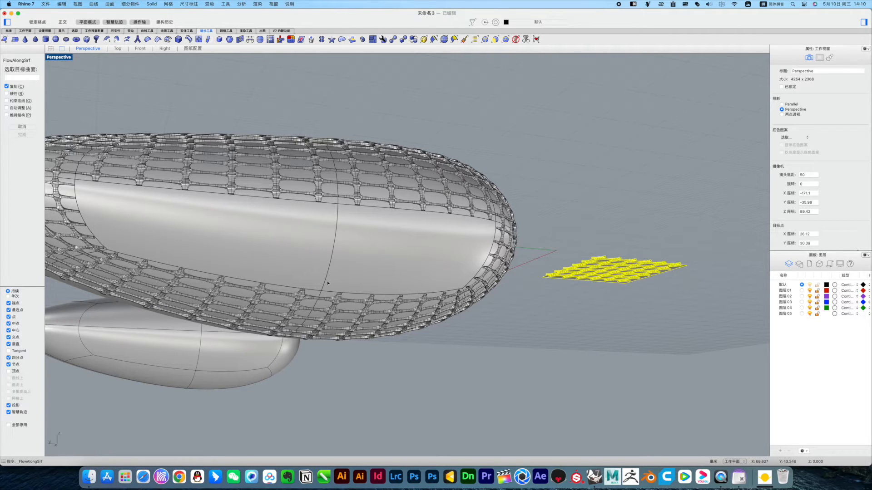
click(347, 216)
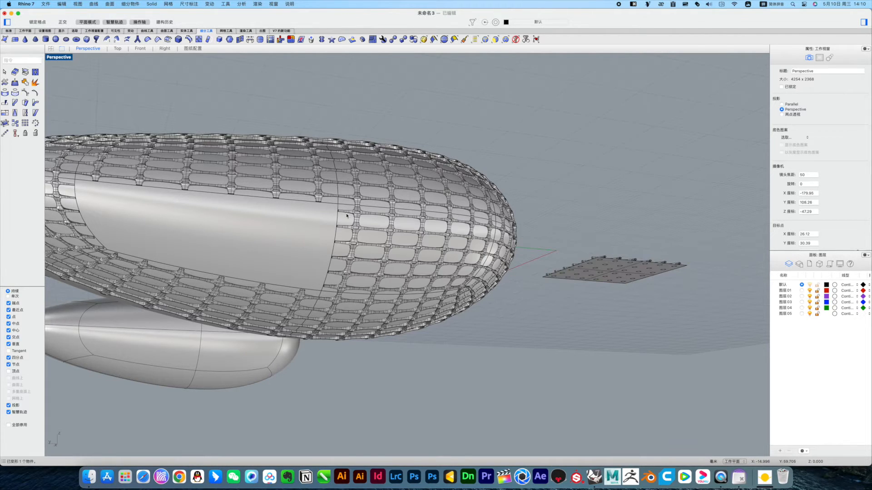
Flow a copy of the lattice from the planar base onto the remaining lower flank patch toward the egg's tapered end
right_drag(379, 253, 370, 289)
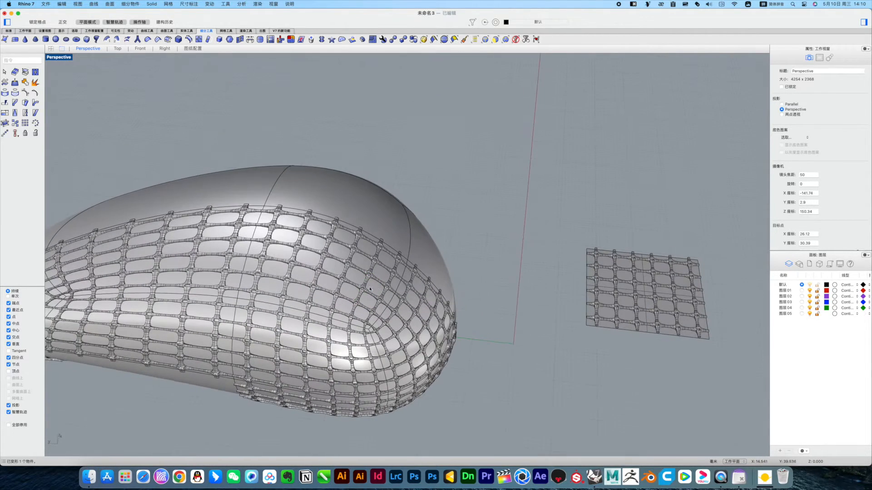
key(space)
click(676, 313)
key(space)
right_drag(658, 357, 272, 375)
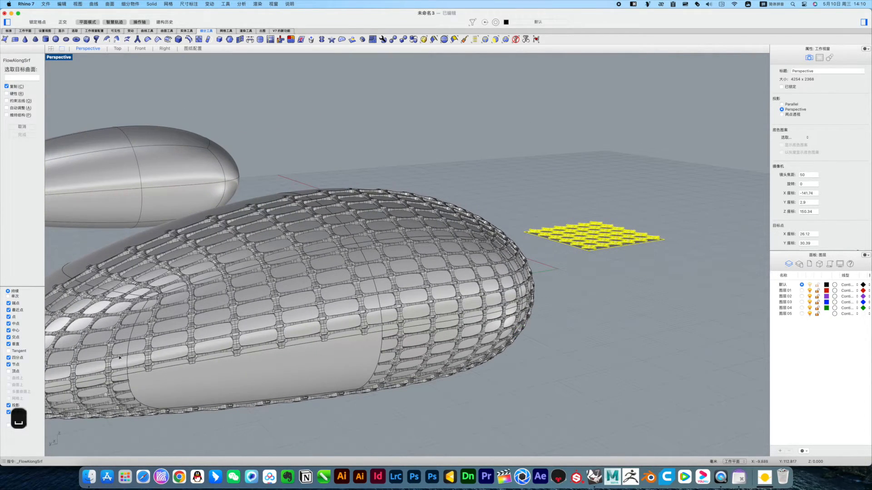
click(142, 381)
Flow a copy of the lattice from the planar base onto the tapered end's upper patch on the egg's opposite, uncovered half
right_drag(142, 381, 198, 414)
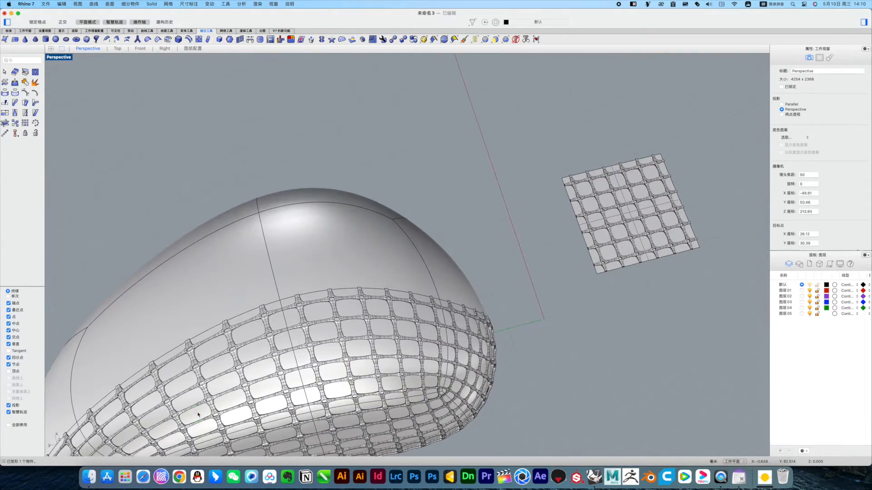
mouse_move(371, 323)
right_down()
mouse_move(393, 295)
mouse_move(380, 315)
right_up()
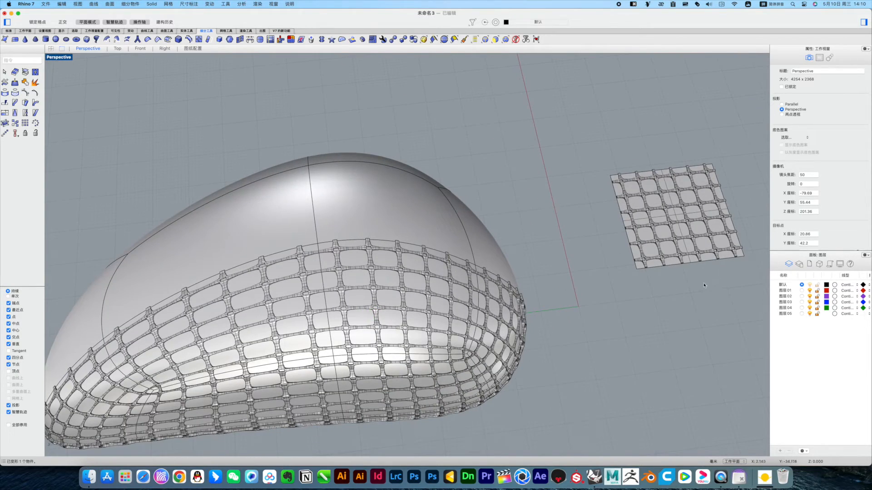
key(space)
click(734, 250)
key(space)
click(741, 256)
right_drag(166, 304, 311, 313)
click(420, 310)
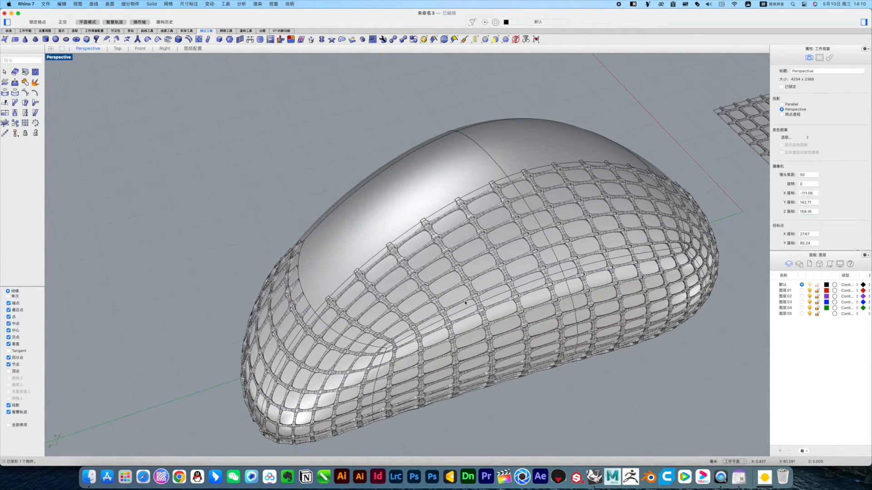
Flow a copy of the lattice from the planar base onto the opposite half's top patch toward the egg's tapered end
right_drag(419, 310, 449, 302)
scroll(664, 292, up, 5)
key(space)
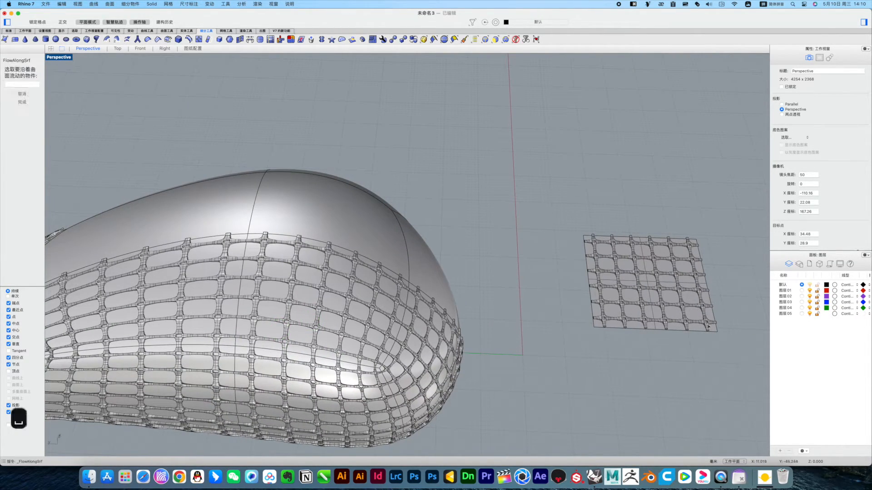
click(664, 292)
key(space)
click(593, 326)
right_drag(230, 254, 230, 272)
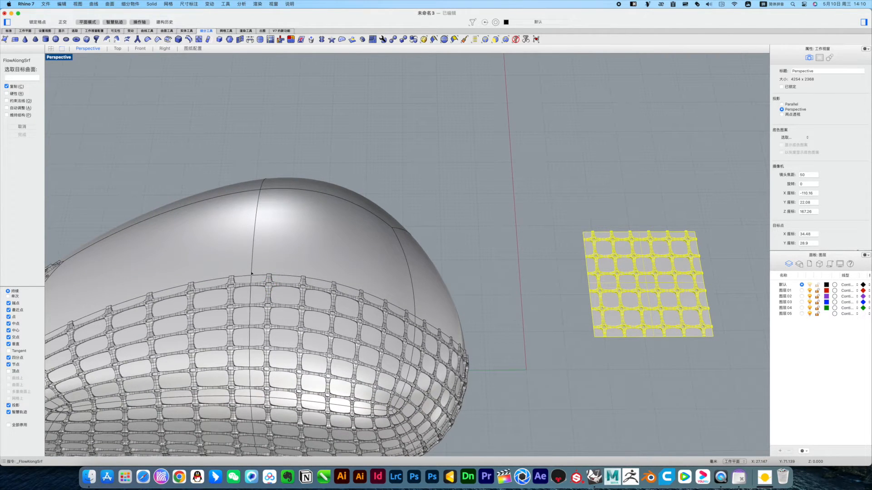
click(251, 271)
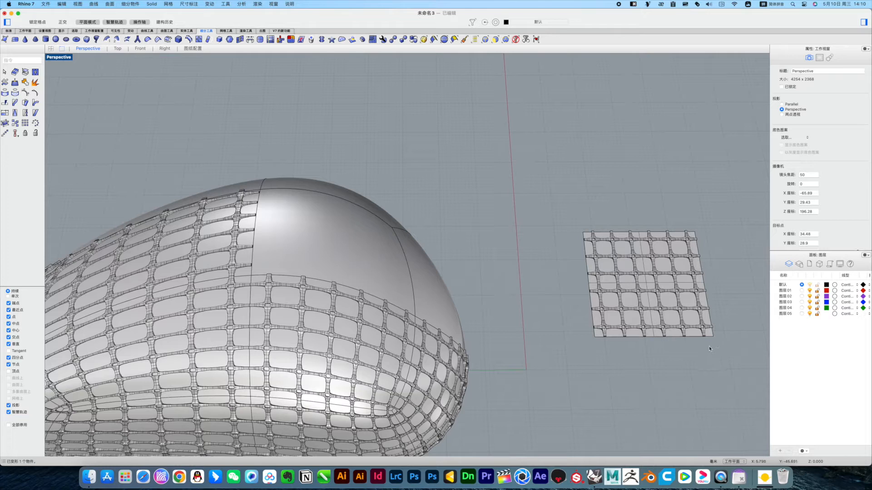
Flow a copy of the lattice from the planar base onto the opposite half's top patch toward the egg's blunt end
key(space)
click(709, 334)
key(space)
click(709, 334)
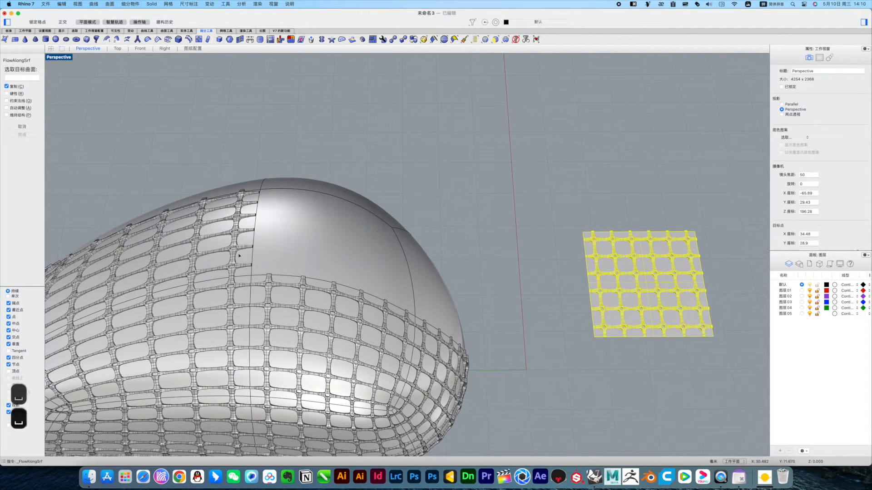
click(403, 302)
Flow a copy of the lattice from the planar base onto the blunt end's upper patch on the egg's opposite half
right_drag(502, 340, 657, 454)
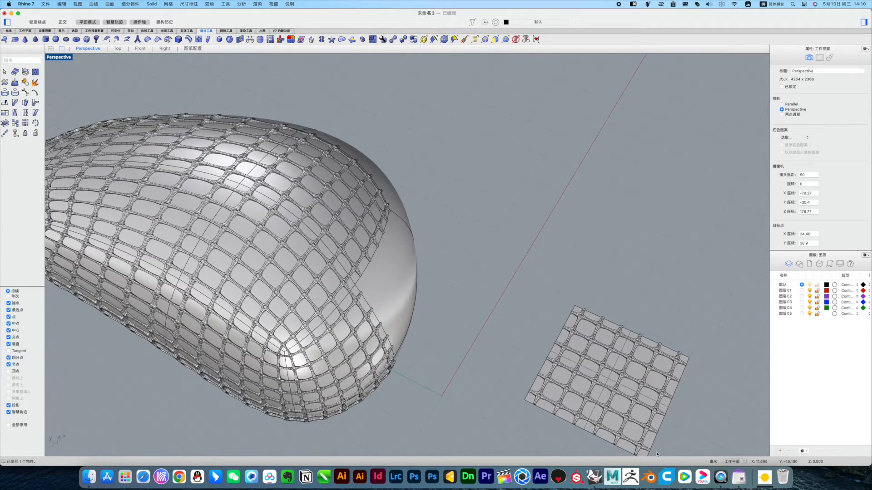
key(space)
click(647, 454)
key(space)
click(645, 455)
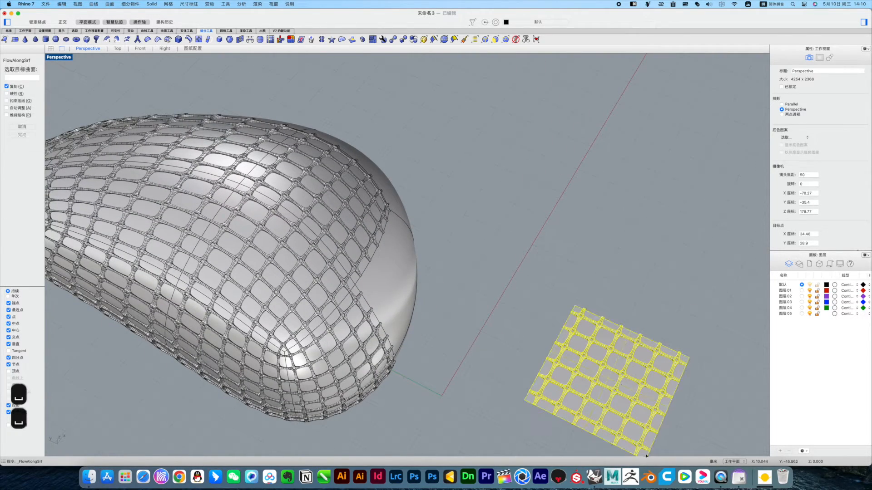
right_drag(418, 356, 519, 350)
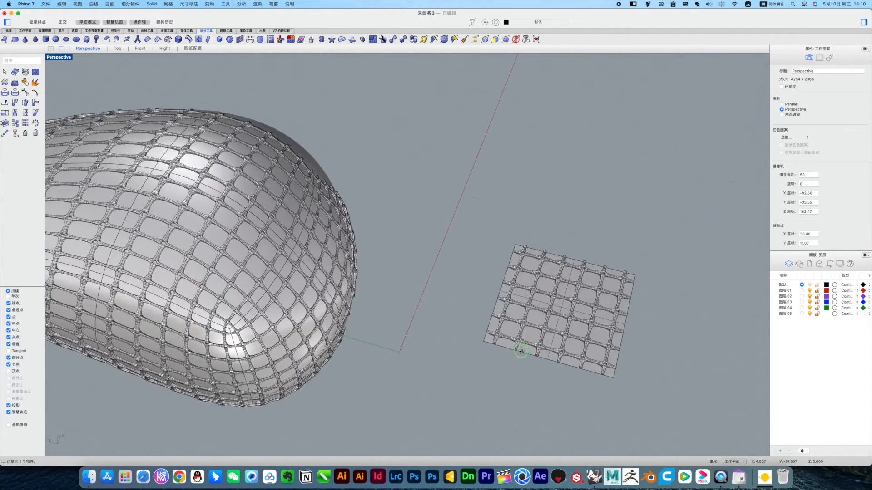
Flow a copy of the lattice from the planar base onto the blunt end's lower patch on the egg's uncovered half
key(space)
click(608, 367)
key(space)
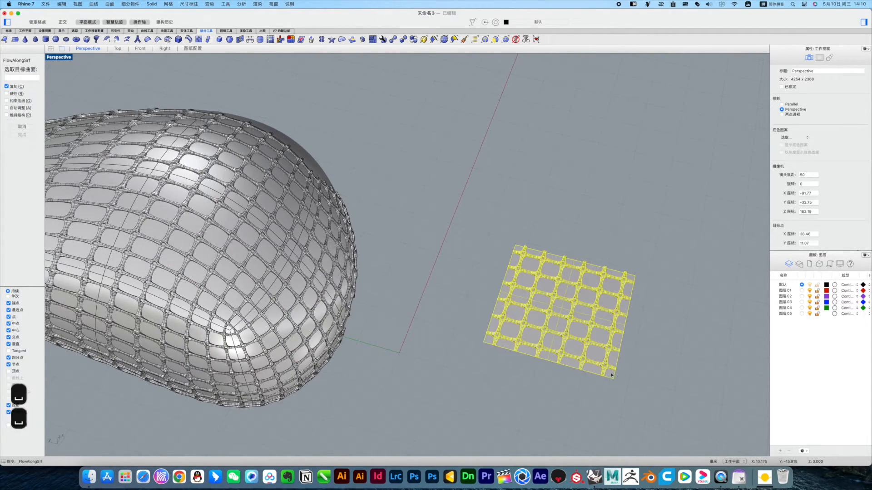
click(479, 340)
right_drag(477, 340, 290, 265)
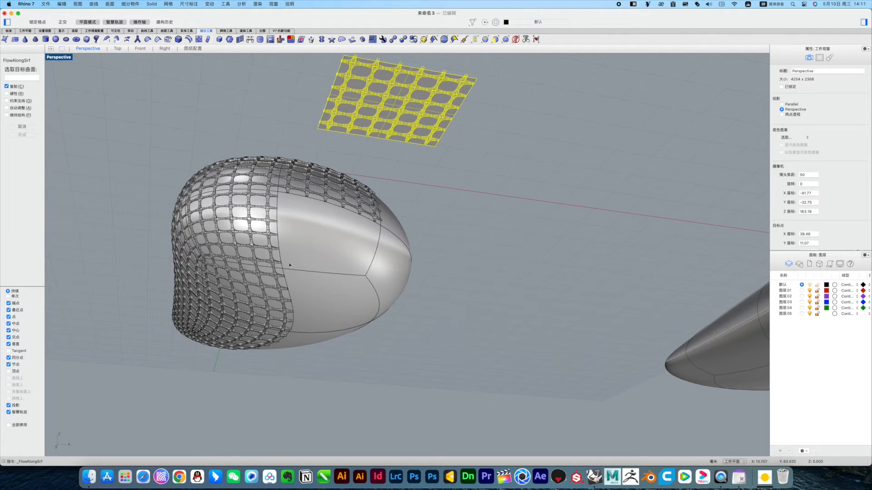
click(327, 296)
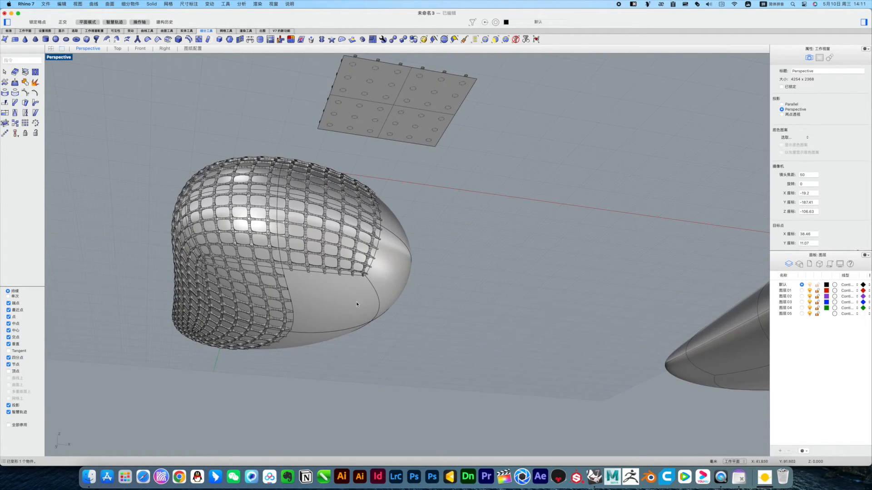
Flow a copy of the lattice from the planar base onto the uncovered underside patch nearest the egg's blunt end
right_drag(357, 305, 647, 342)
key(space)
click(655, 269)
key(space)
click(643, 353)
right_drag(502, 407, 209, 370)
click(295, 359)
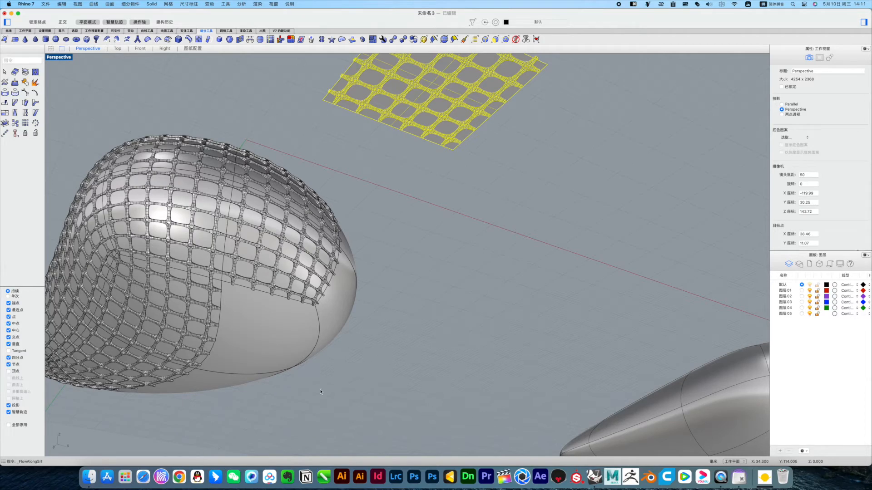
Flow a copy of the lattice from the planar base onto the uncovered underside patch toward the egg's tapered end
right_drag(277, 272, 388, 368)
right_drag(518, 275, 576, 317)
key(space)
click(575, 317)
scroll(572, 309, up, 8)
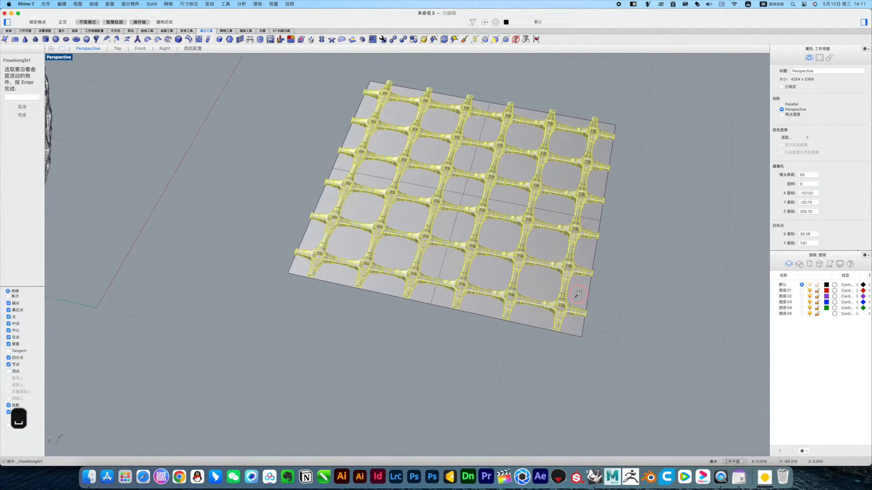
key(space)
click(573, 332)
scroll(511, 305, down, 15)
right_drag(449, 320, 456, 259)
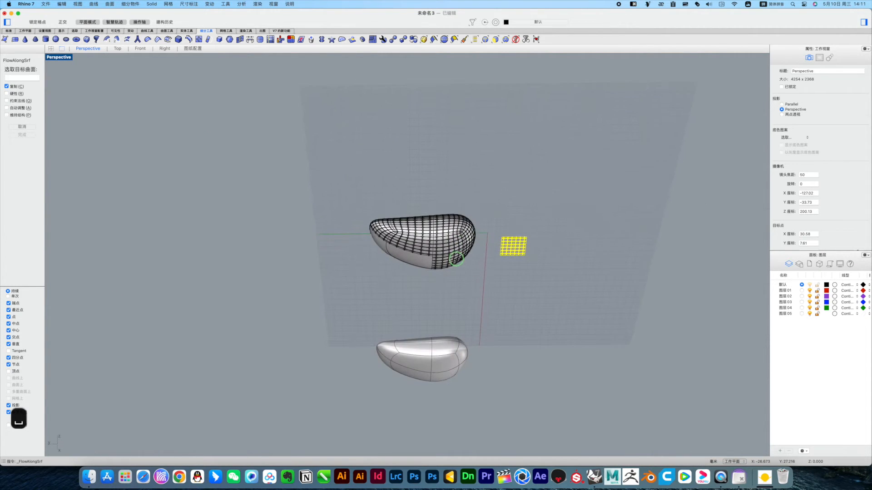
scroll(408, 234, up, 6)
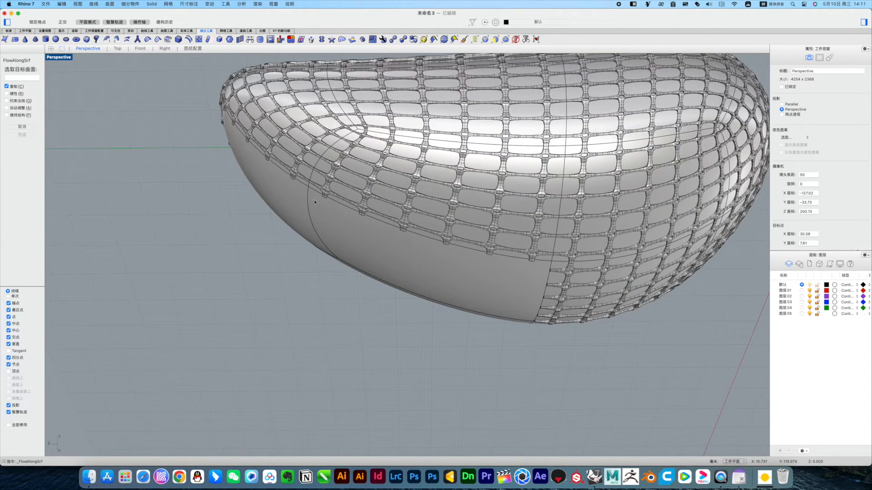
click(338, 212)
Flow a copy of the lattice from the planar base onto the last bare patch at the egg's tapered tip
scroll(338, 212, down, 10)
right_drag(338, 212, 586, 300)
scroll(654, 331, up, 10)
key(space)
click(473, 301)
key(space)
click(476, 319)
scroll(476, 319, down, 10)
right_drag(476, 319, 464, 339)
scroll(369, 185, up, 5)
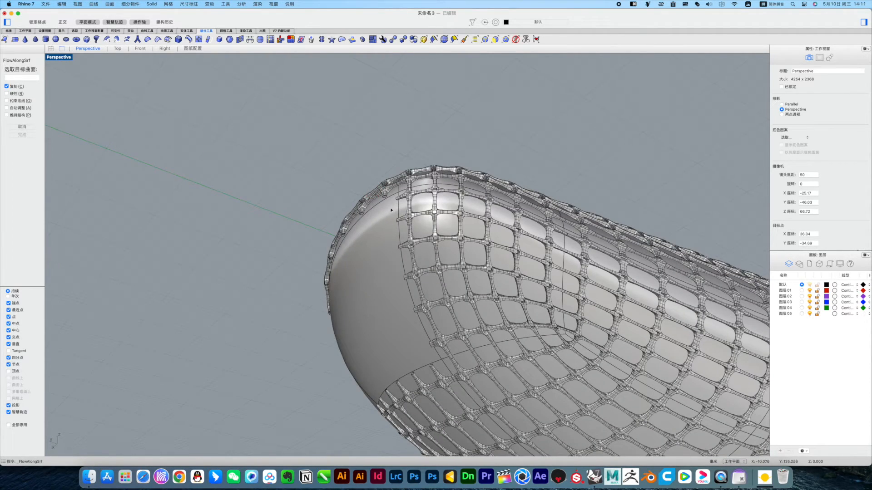
click(402, 228)
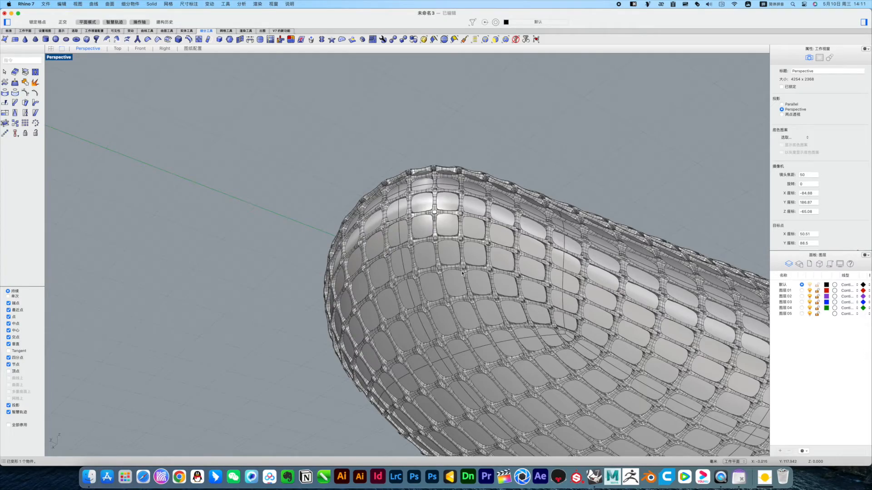
Flow a copy of the lattice from the planar base onto the uncovered upper side patch toward the egg's tapered end
scroll(462, 273, down, 5)
right_drag(463, 274, 429, 336)
shift+right_drag(607, 377, 562, 330)
scroll(571, 330, up, 8)
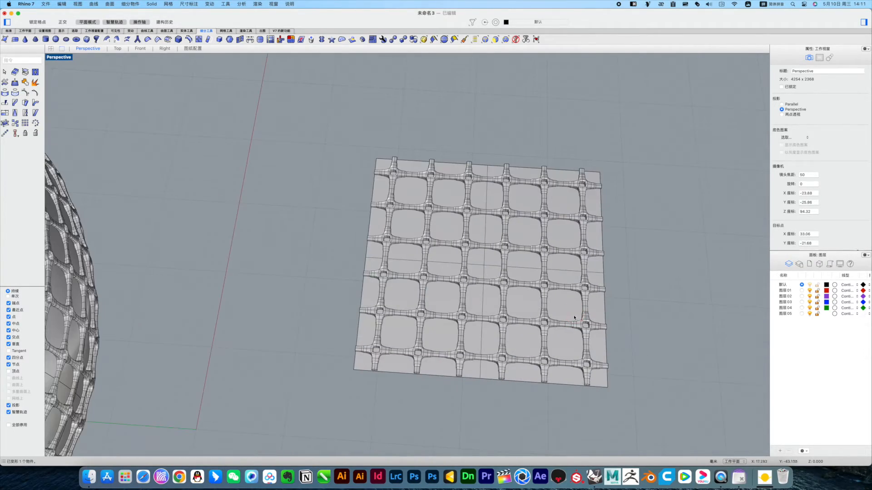
key(space)
click(585, 327)
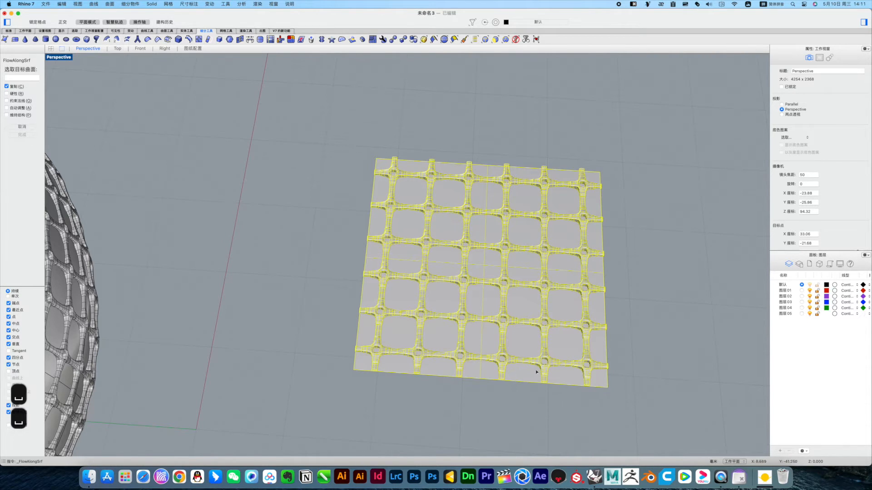
scroll(407, 261, down, 10)
right_drag(322, 222, 384, 245)
scroll(405, 279, up, 6)
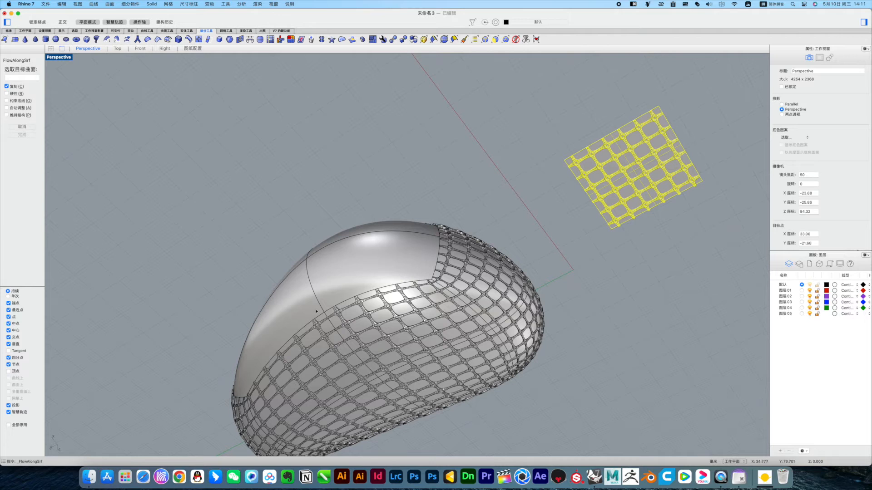
key(Escape)
Flow a copy of the lattice from the planar base onto the uncovered upper side patch toward the egg's blunt end
right_drag(652, 281, 672, 288)
key(space)
click(681, 290)
key(space)
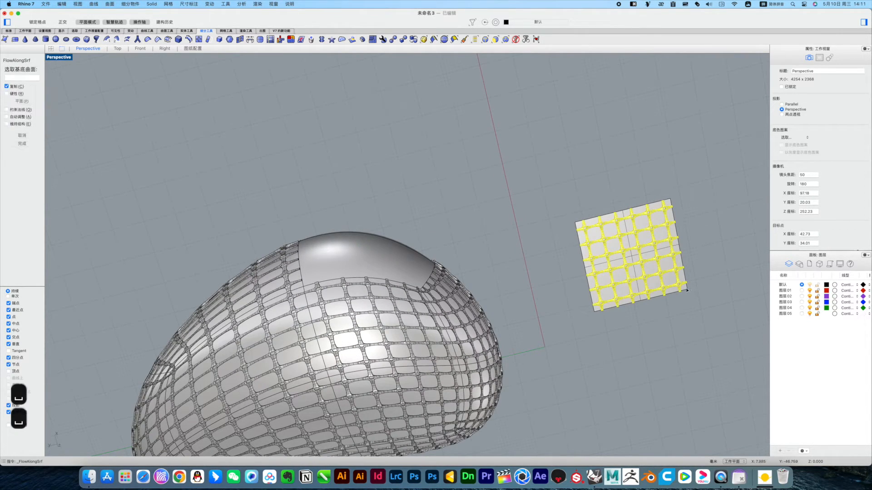
scroll(690, 285, up, 5)
click(668, 289)
scroll(383, 243, down, 6)
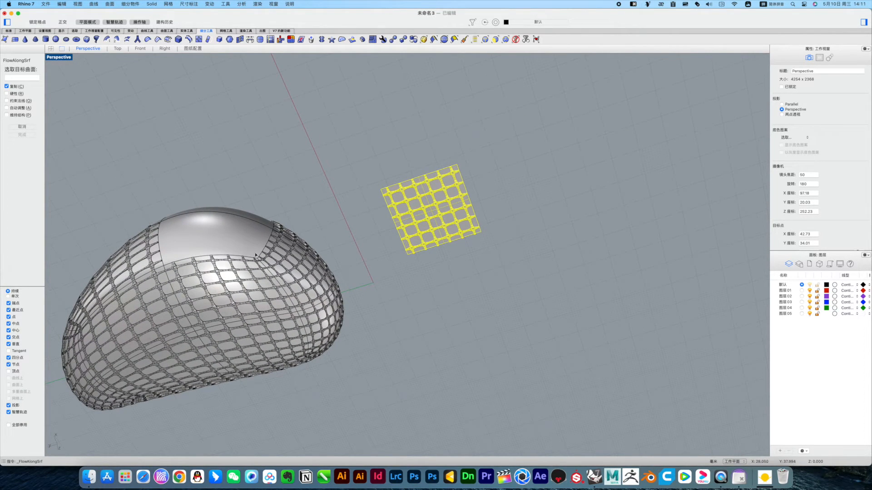
Flow a copy of the lattice from the planar base onto one of the two uncovered patches along the egg's lower side
right_drag(385, 276, 387, 241)
scroll(452, 218, up, 8)
key(space)
click(563, 219)
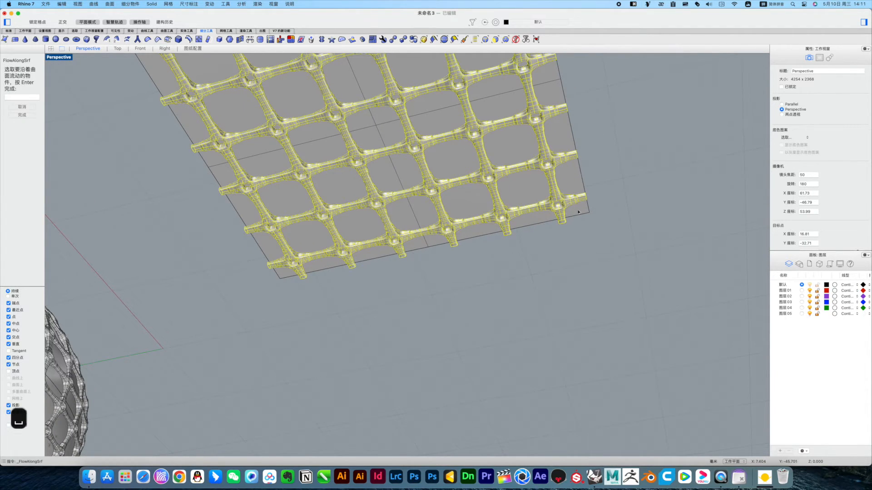
key(space)
click(577, 215)
scroll(563, 244, down, 10)
right_drag(504, 241, 494, 182)
right_drag(206, 183, 291, 242)
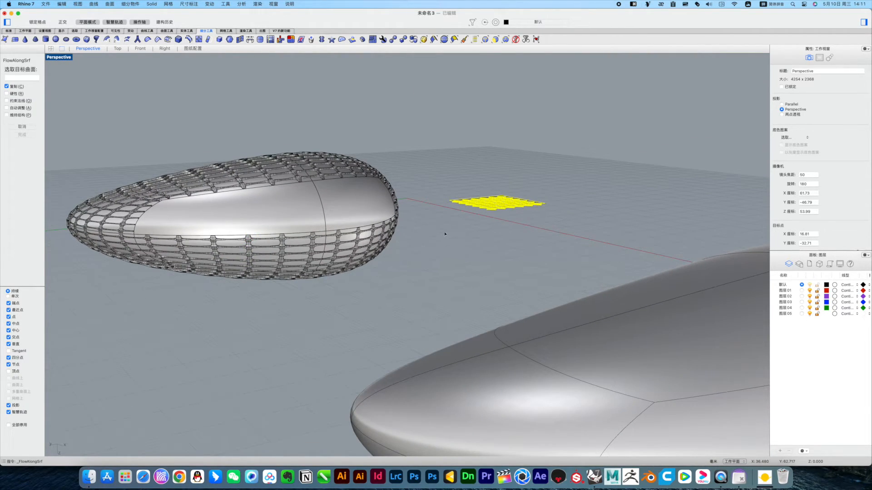
right_drag(446, 231, 430, 281)
Flow a copy of the lattice from the planar base onto the egg's last uncovered lower side patch
right_drag(378, 386, 468, 327)
scroll(545, 297, up, 8)
right_drag(554, 273, 558, 302)
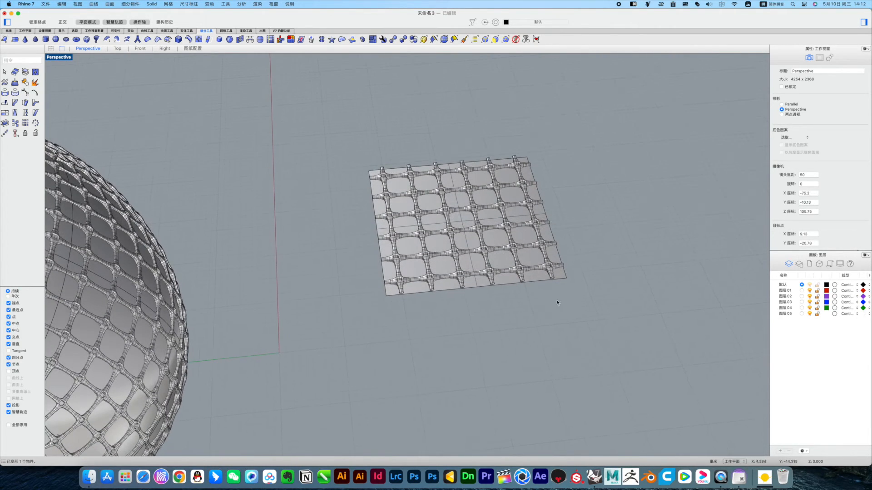
key(space)
click(549, 267)
key(space)
click(408, 255)
right_drag(408, 256, 296, 213)
scroll(219, 195, up, 6)
click(245, 270)
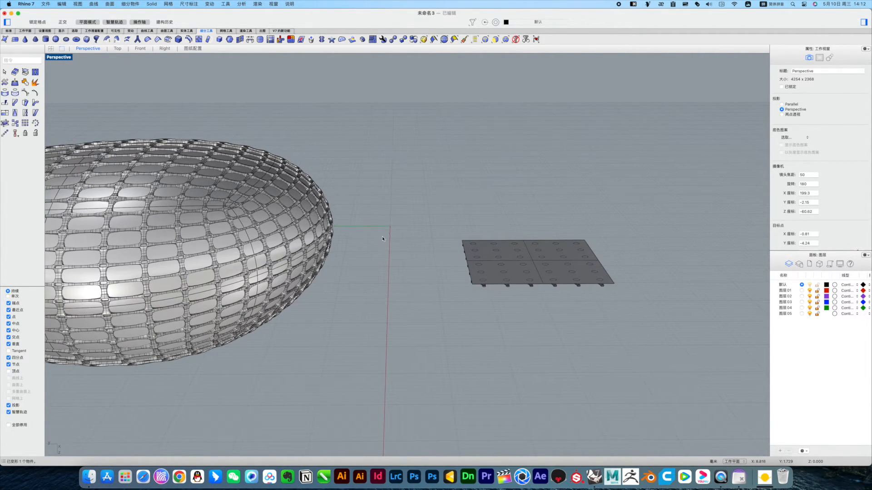
Select the covered egg with all its lattice pieces and join them using smooth SubD edges
scroll(363, 254, down, 7)
right_drag(362, 254, 336, 277)
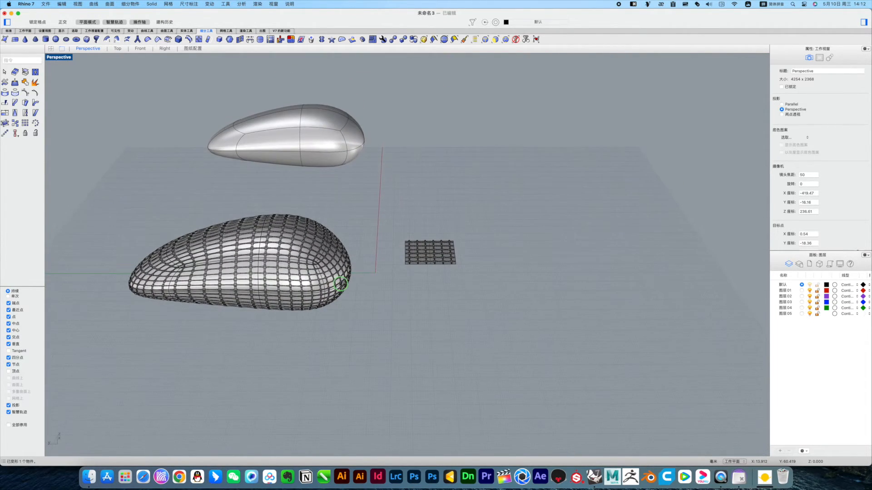
drag(95, 215, 370, 347)
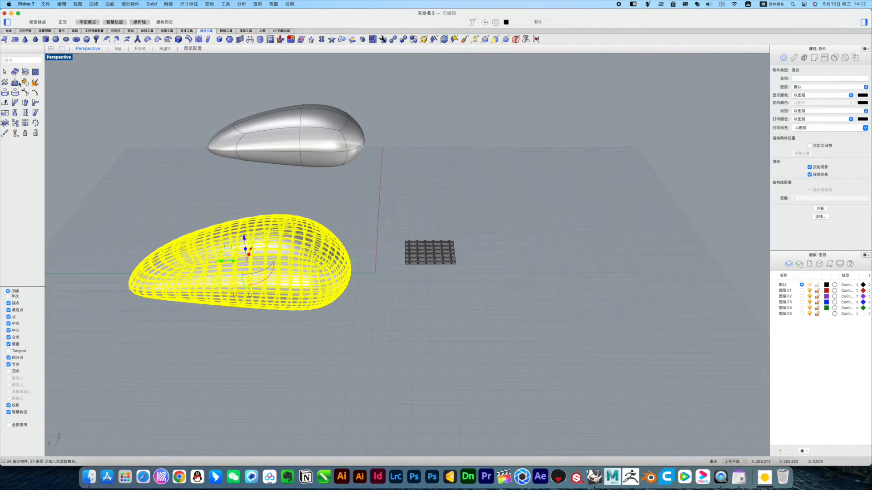
click(24, 82)
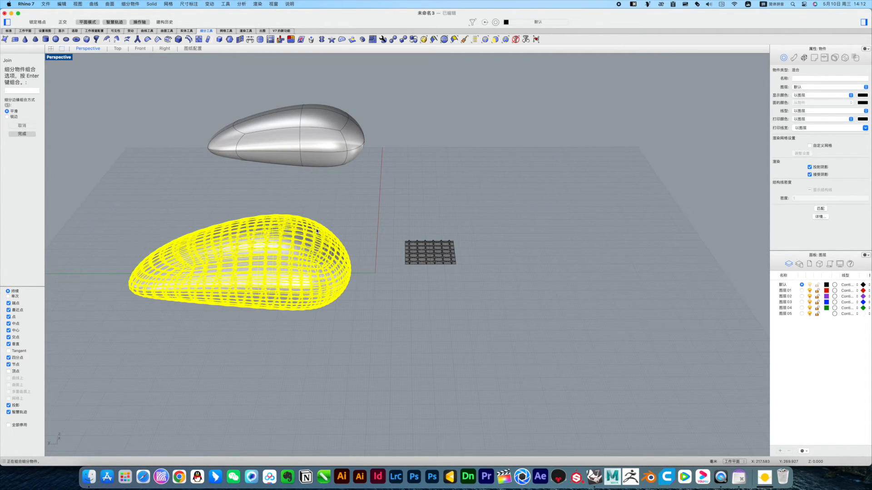
key(Return)
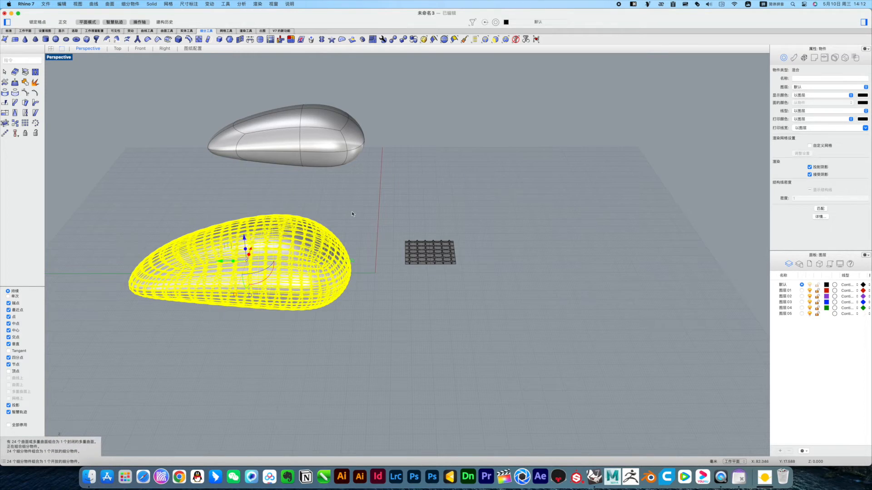
Hide the planar lattice with its base square, and hide the original smooth SubD egg
click(407, 275)
click(430, 252)
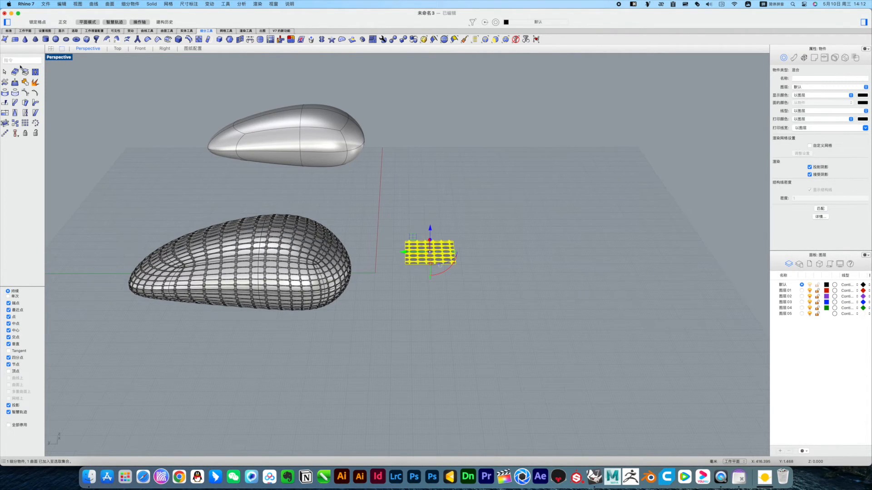
click(7, 31)
click(219, 40)
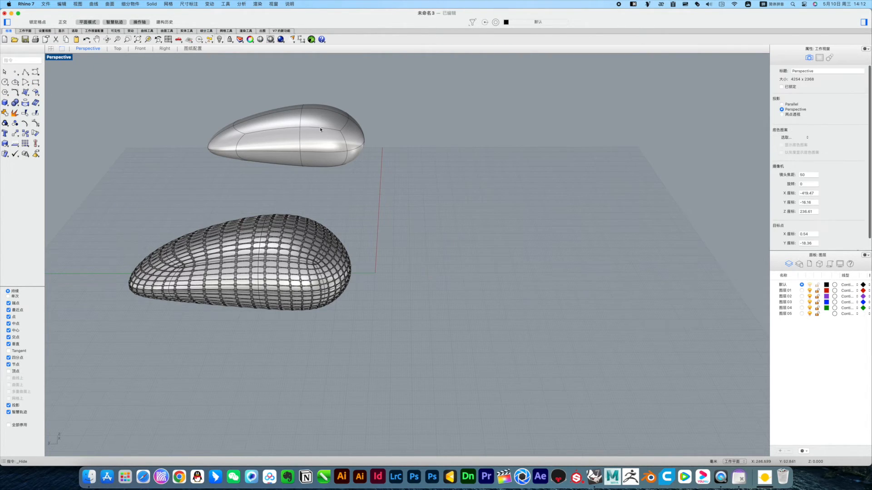
click(311, 140)
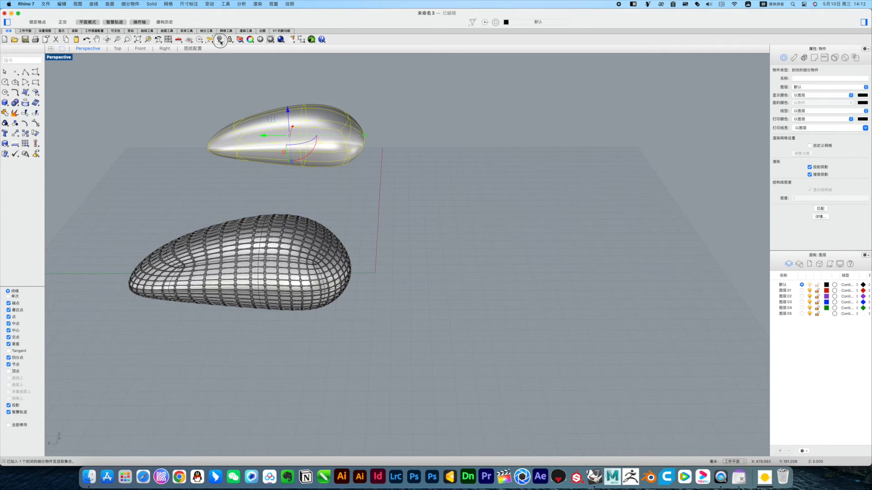
click(219, 40)
Move the solid NURBS egg out of the lattice shell along the Y axis and hide it
click(305, 262)
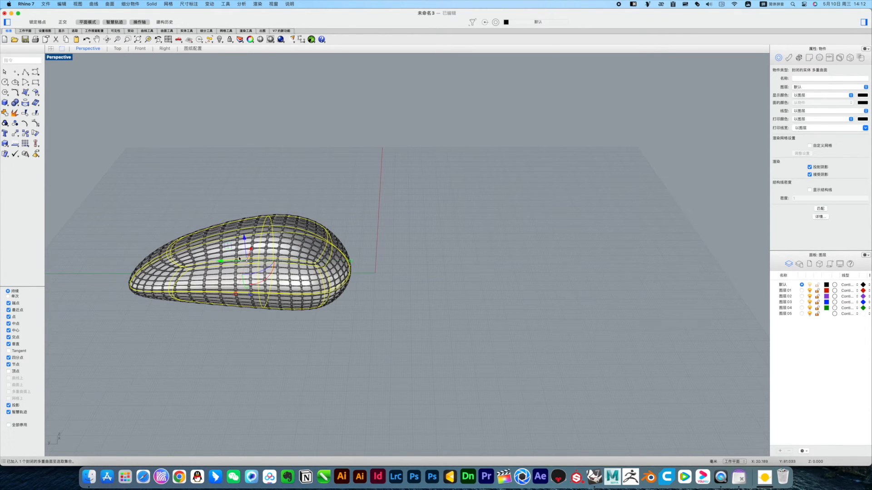
drag(240, 259, 501, 260)
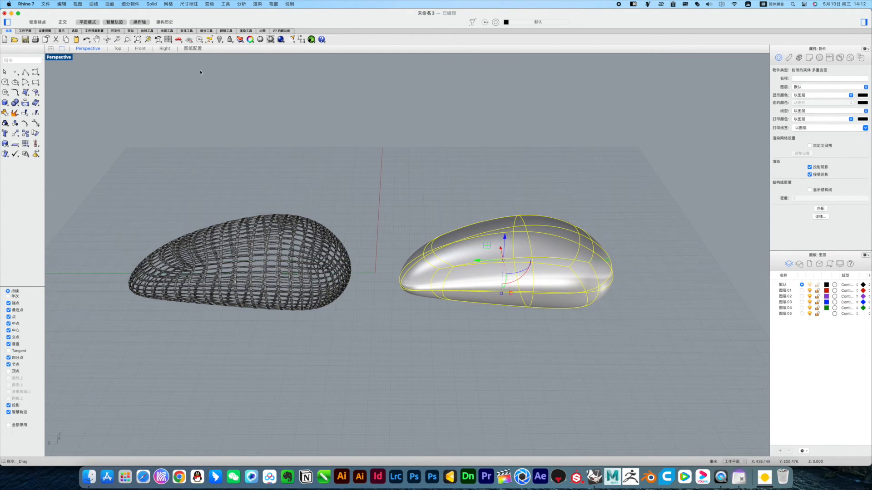
click(219, 40)
Set the Perspective viewport to shaded display mode and inspect the lattice shell's struts up close
right_drag(336, 227, 475, 182)
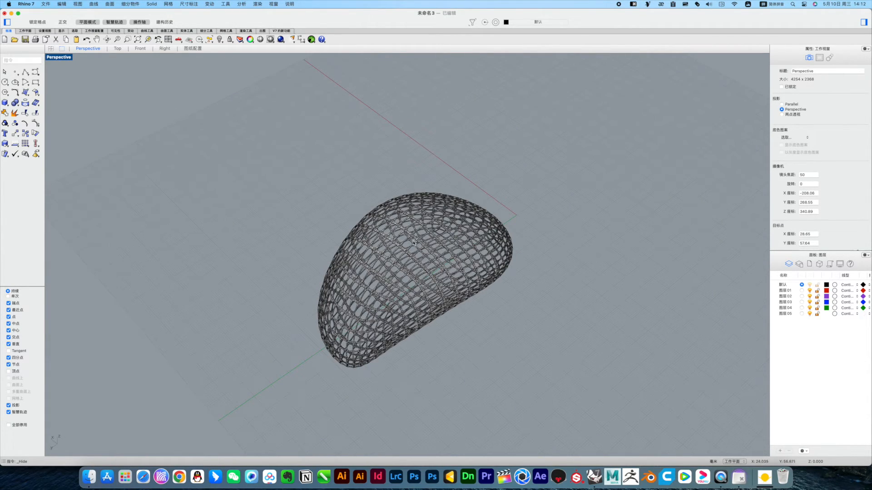
scroll(414, 242, up, 1)
right_drag(392, 270, 385, 259)
scroll(394, 251, up, 8)
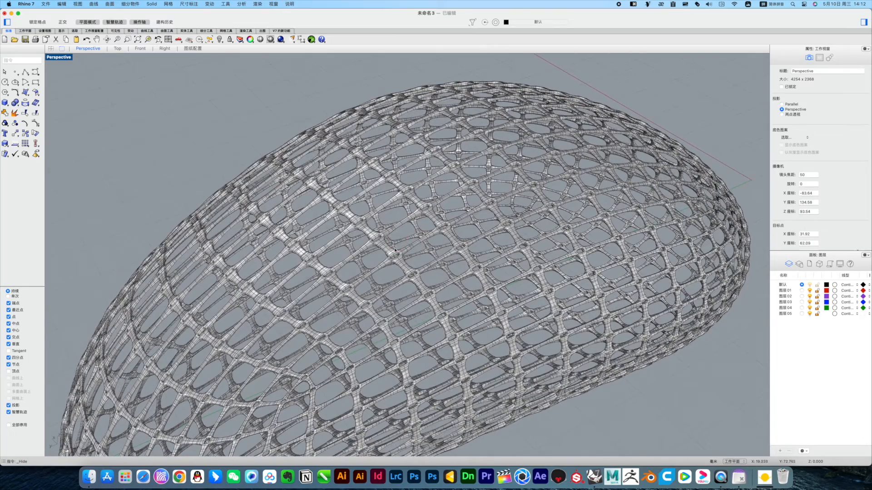
key(ctrl+super+s)
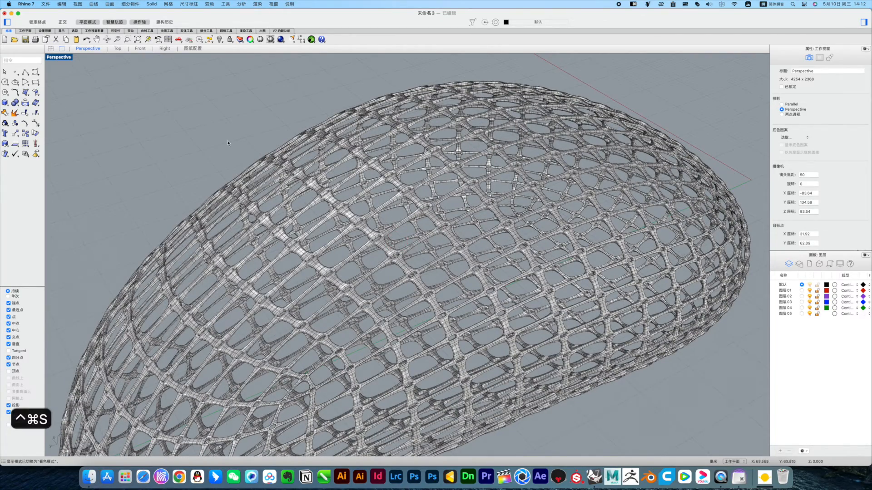
scroll(427, 252, down, 4)
right_drag(435, 254, 368, 240)
scroll(456, 219, up, 8)
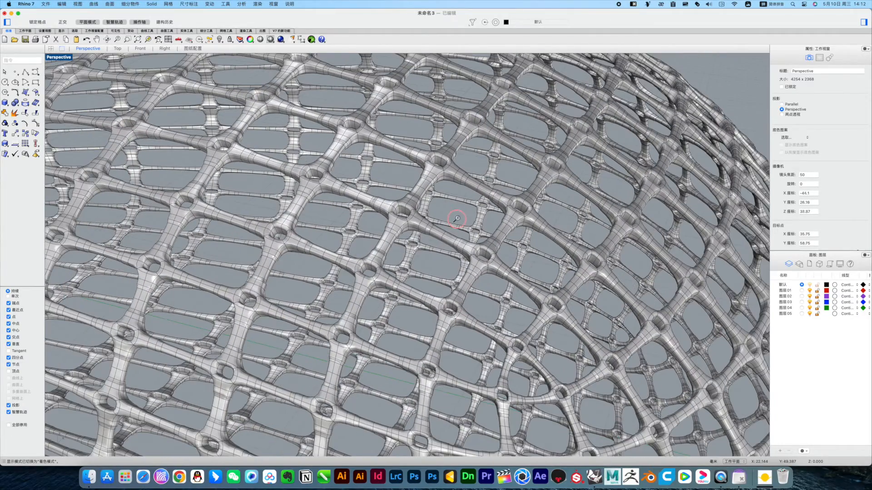
Check the joined lattice shell's object properties and its overall form
scroll(829, 214, down, 2)
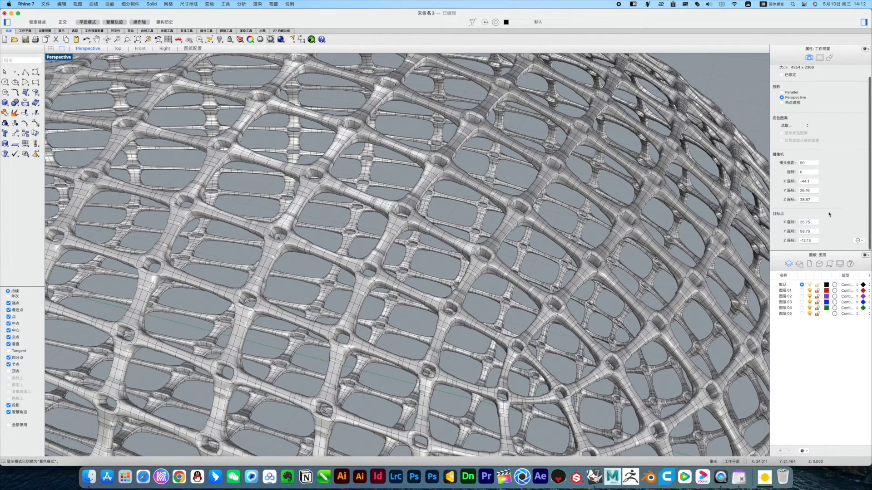
click(676, 217)
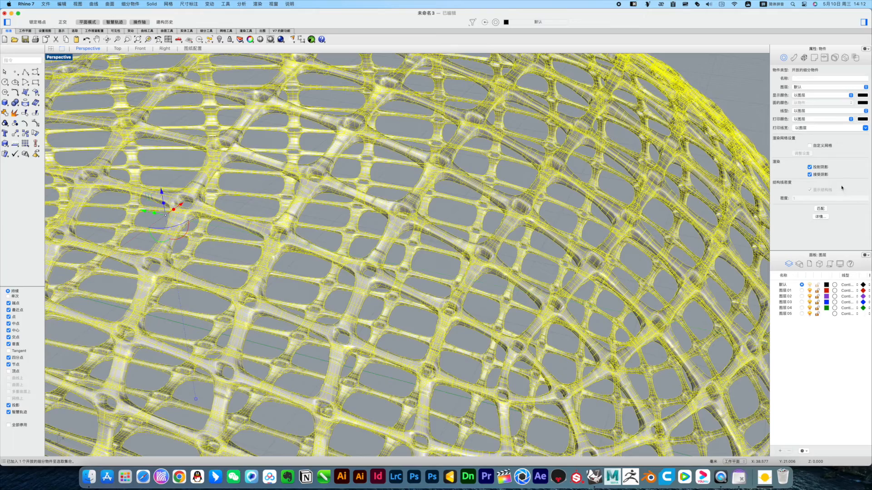
scroll(649, 145, down, 8)
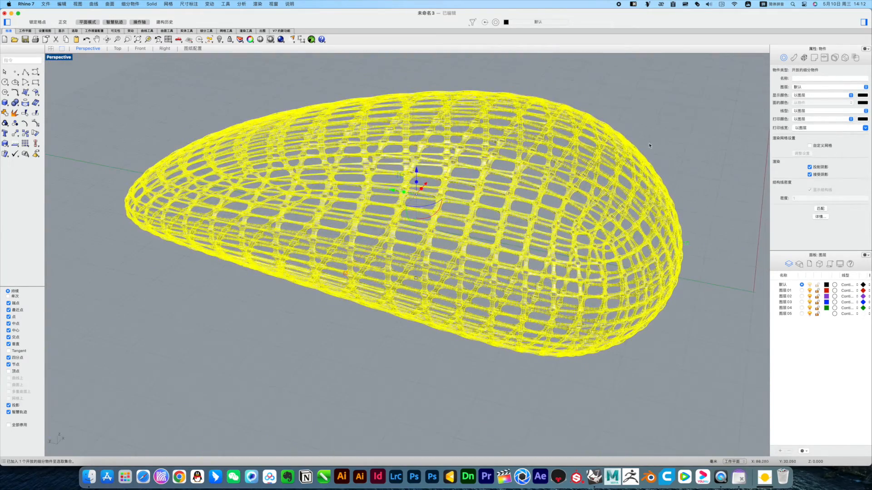
click(649, 145)
right_drag(649, 145, 598, 185)
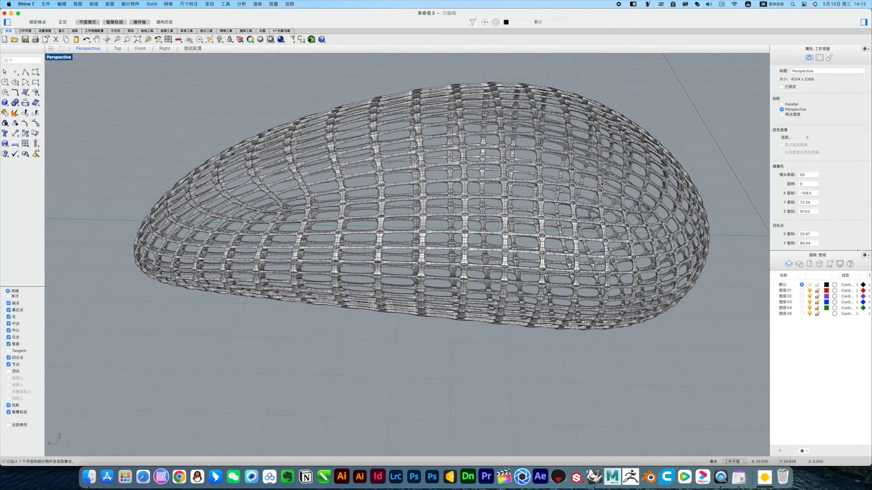
Compare the lattice shell in rendered and shaded display and examine its struts and surface wires from several angles
key(ctrl+super+r)
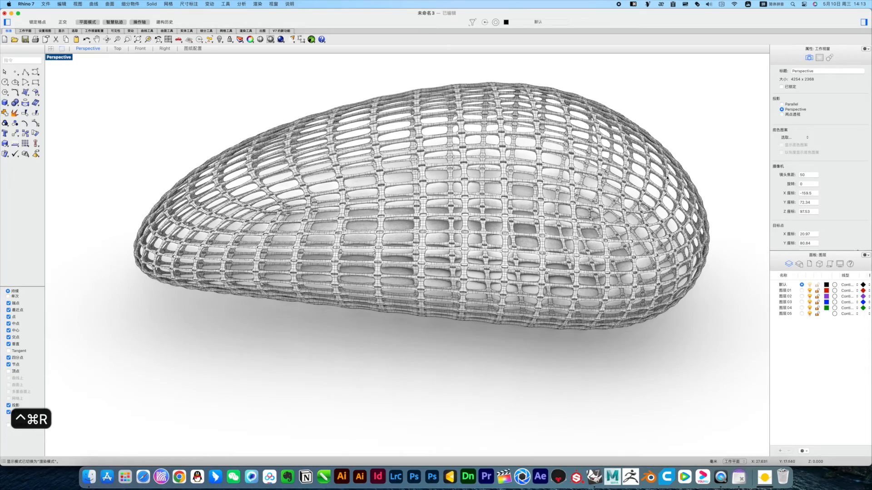
right_drag(695, 215, 684, 220)
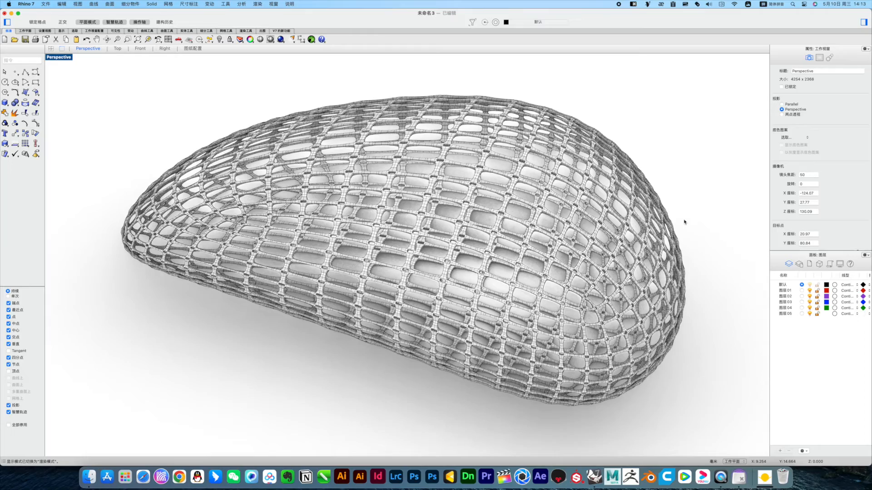
key(ctrl+super+s)
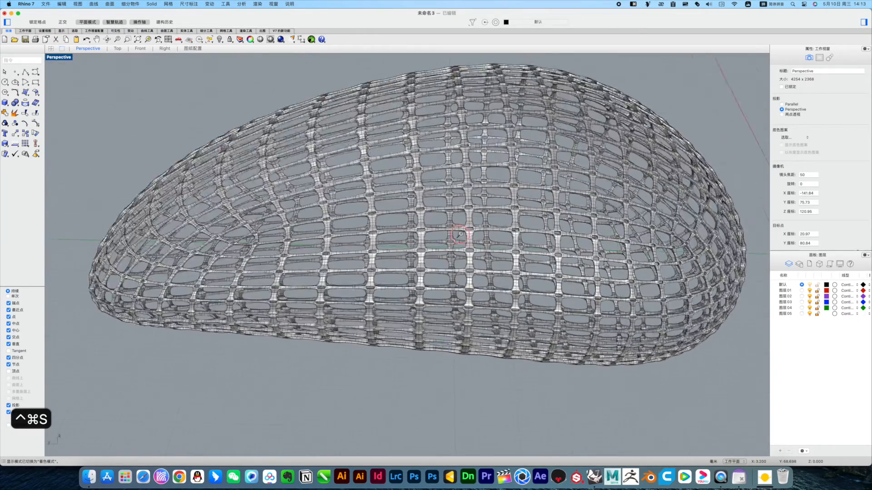
scroll(468, 220, up, 10)
click(495, 219)
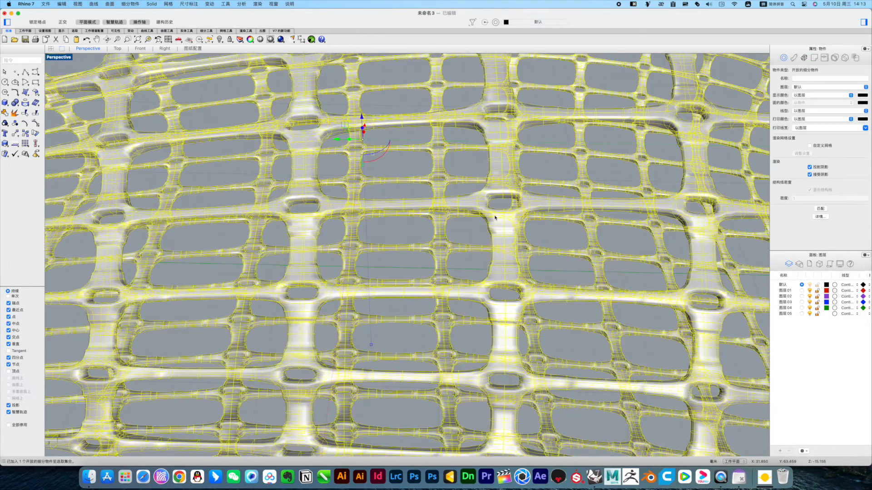
scroll(502, 213, down, 5)
right_drag(499, 218, 536, 227)
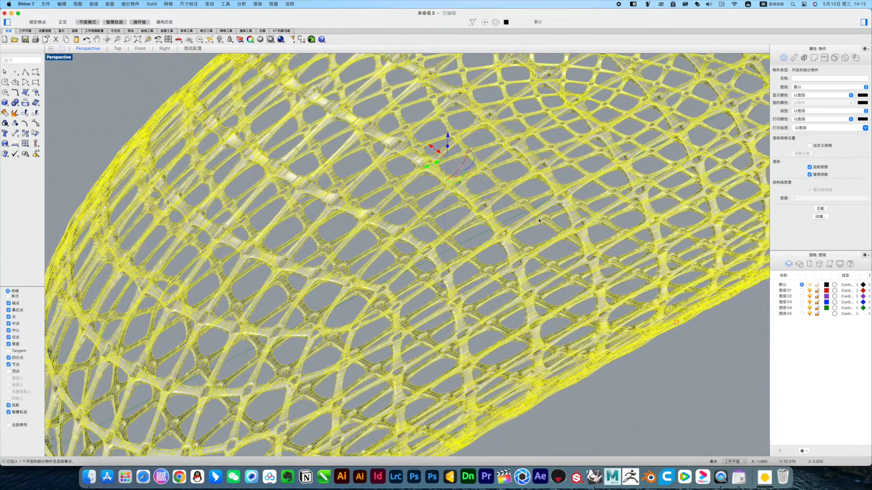
scroll(558, 254, up, 2)
click(809, 167)
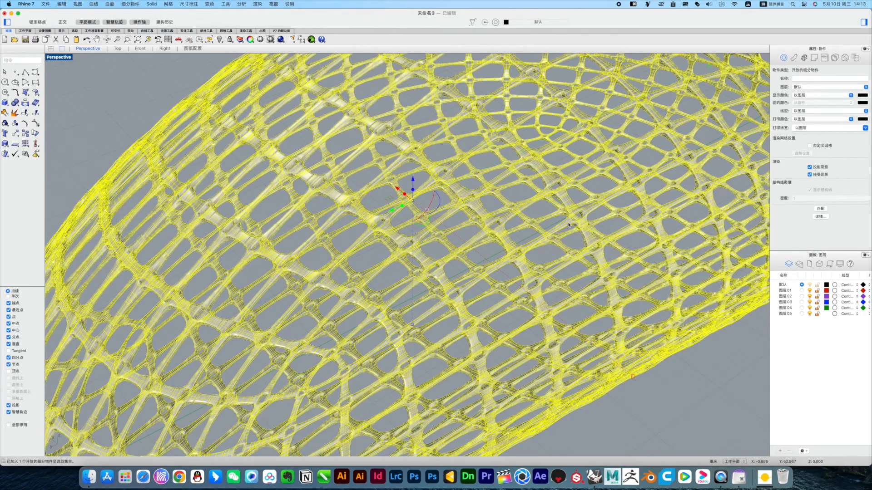
scroll(569, 224, down, 5)
right_drag(570, 227, 611, 319)
click(647, 323)
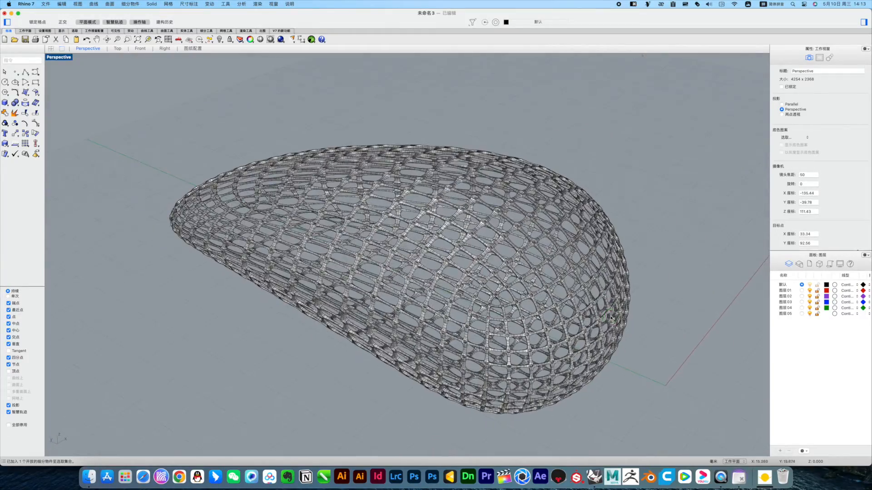
Set the Perspective viewport to rendered display mode and inspect the rounded end of the lattice shell
scroll(560, 276, up, 5)
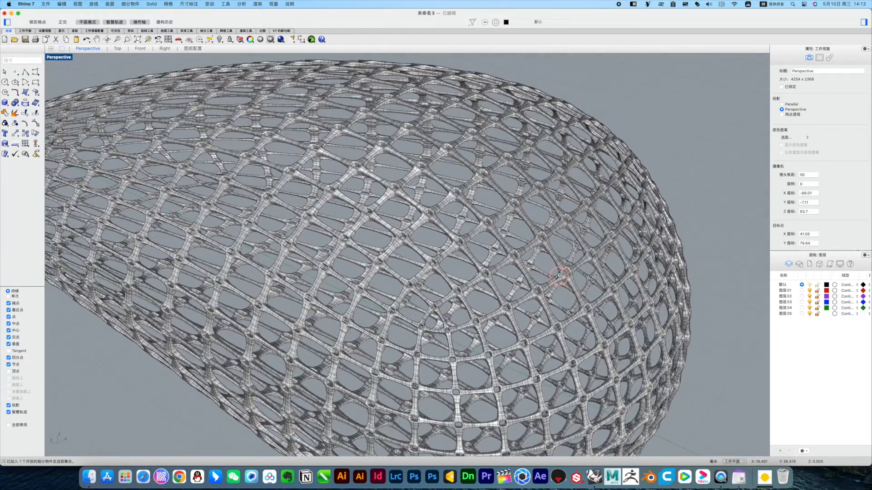
click(57, 60)
mouse_move(57, 61)
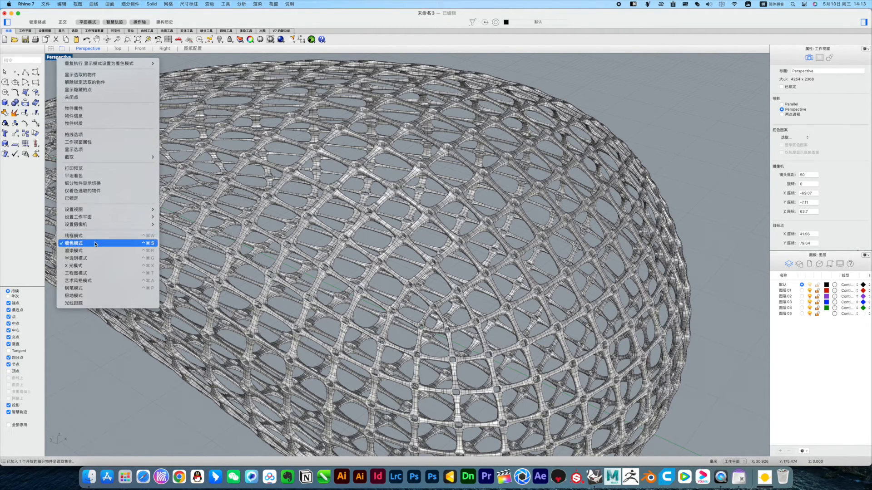
click(74, 251)
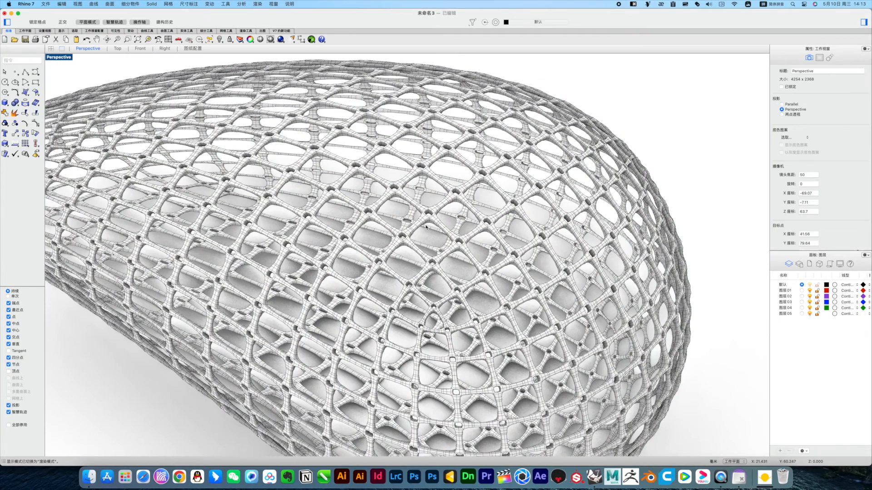
scroll(426, 227, down, 5)
right_drag(426, 227, 450, 221)
scroll(529, 218, up, 8)
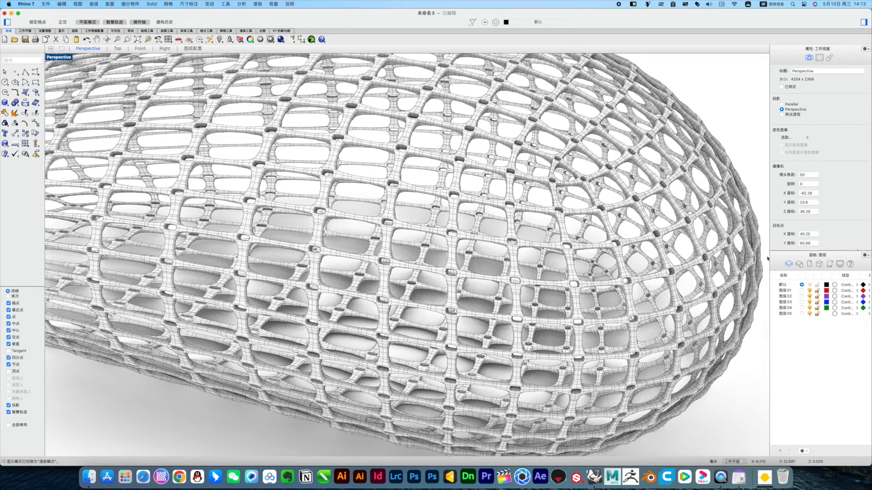
In the rendered mode's display settings, turn off SubD wires and turn on mesh wires and curves
click(810, 264)
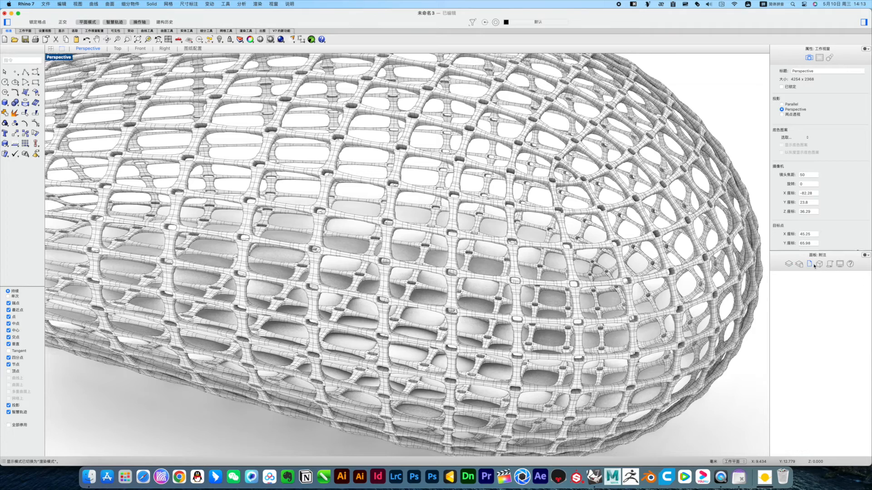
click(841, 265)
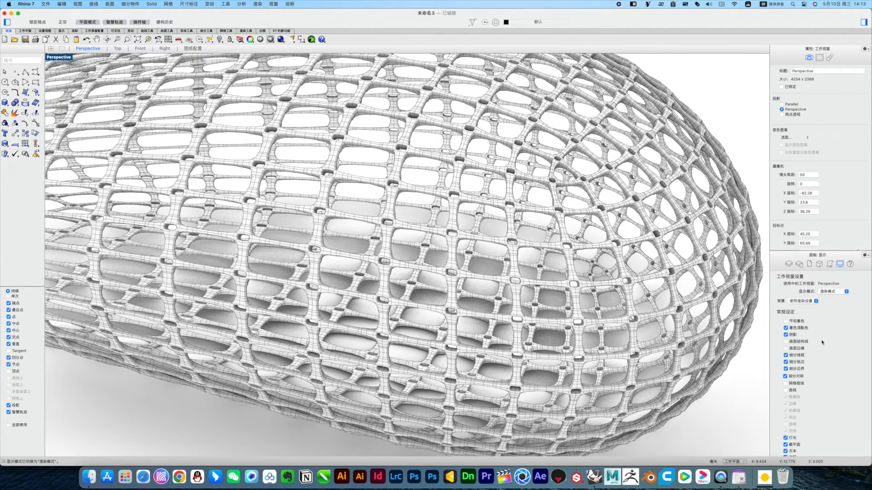
scroll(822, 342, down, 5)
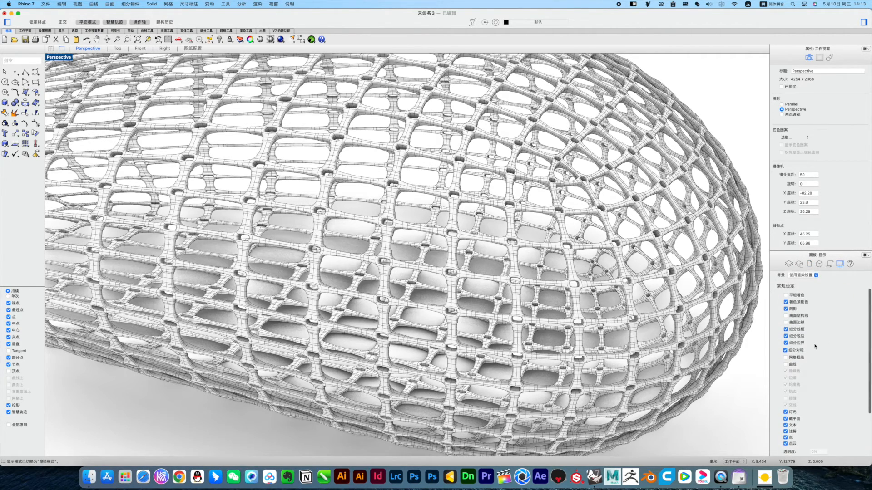
scroll(811, 320, down, 2)
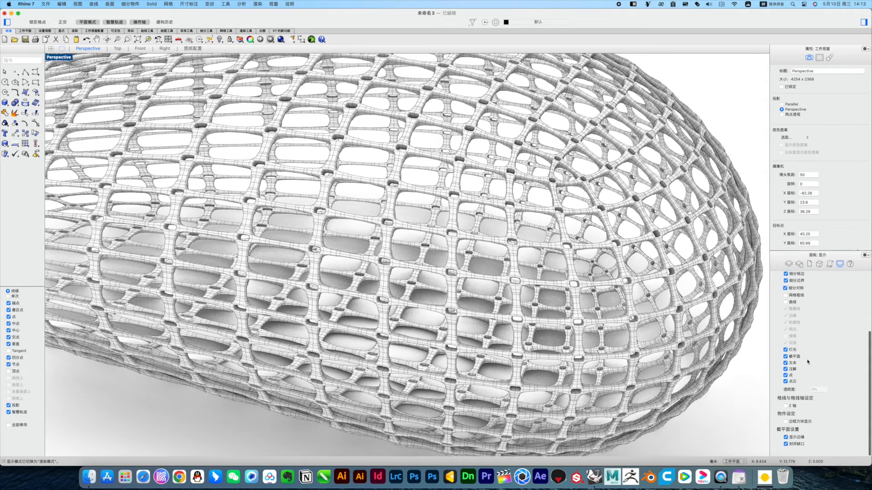
scroll(801, 368, up, 5)
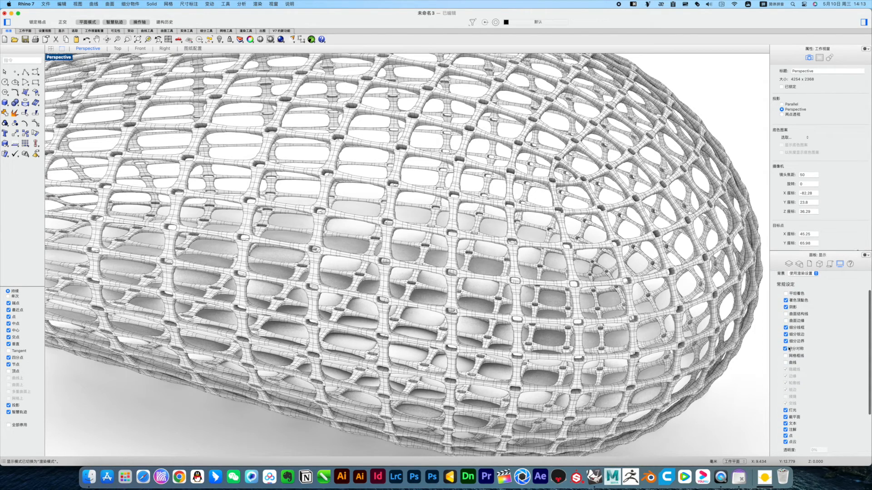
click(786, 327)
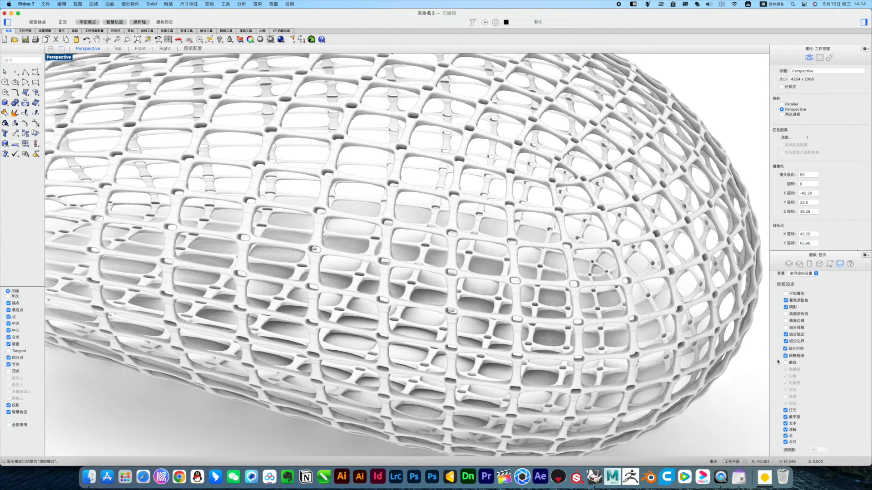
scroll(525, 295, down, 10)
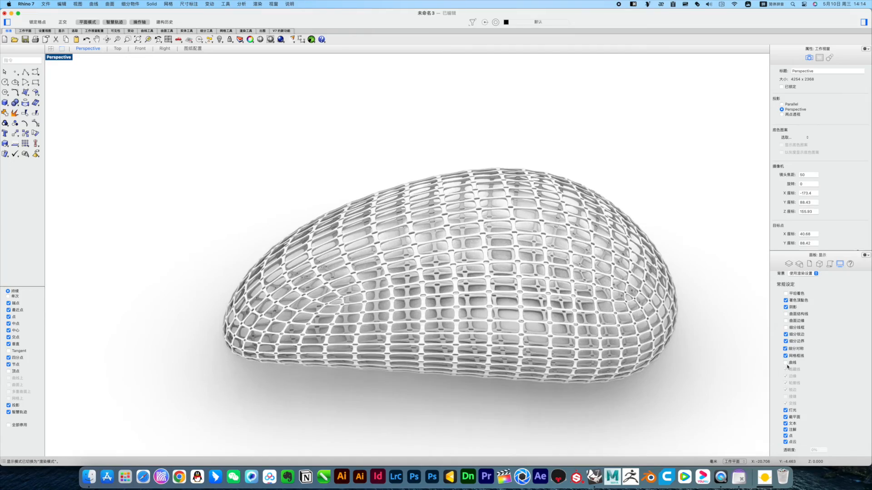
click(786, 363)
Return the Perspective viewport to shaded display and move the lattice shell to layer 图层 01
key(ctrl+super+s)
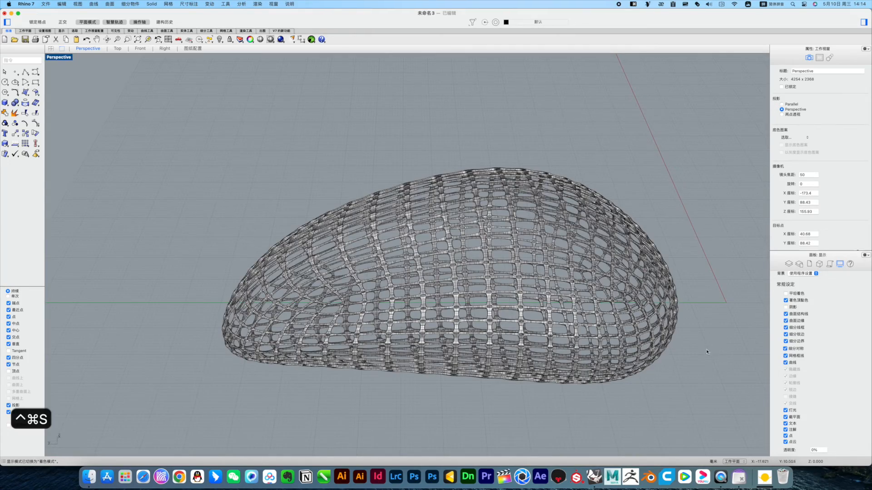
scroll(672, 345, up, 10)
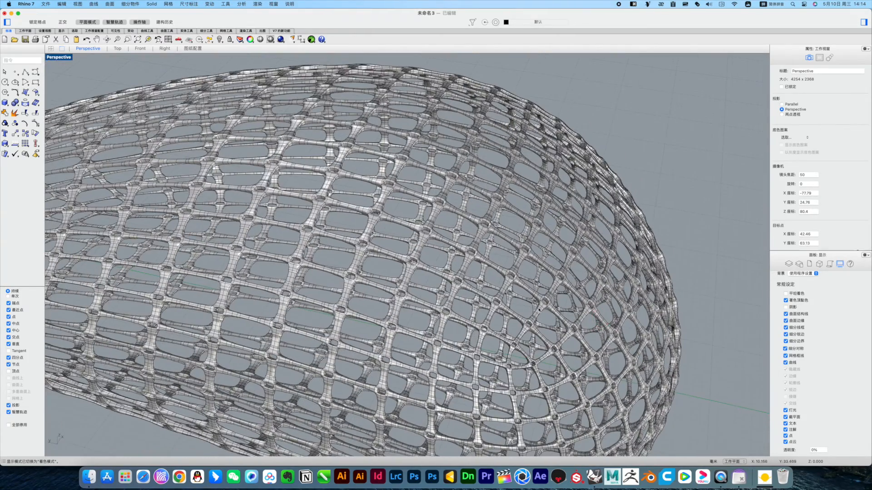
click(547, 302)
click(788, 265)
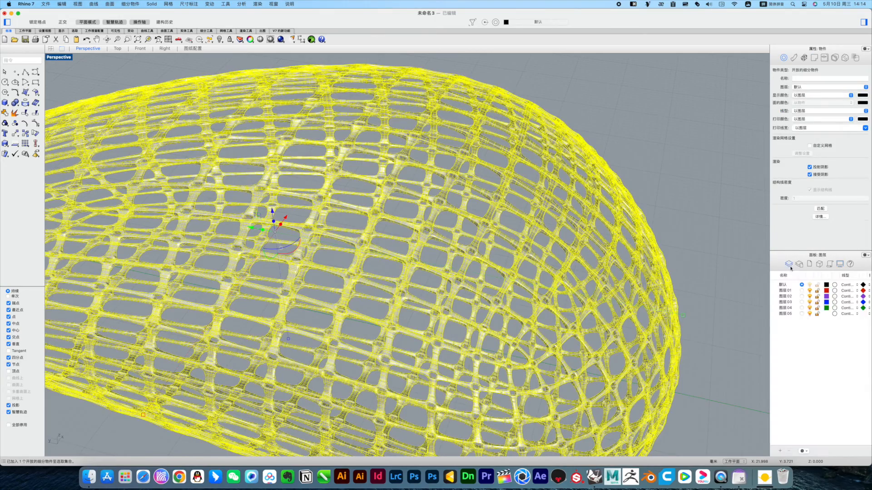
right_click(785, 292)
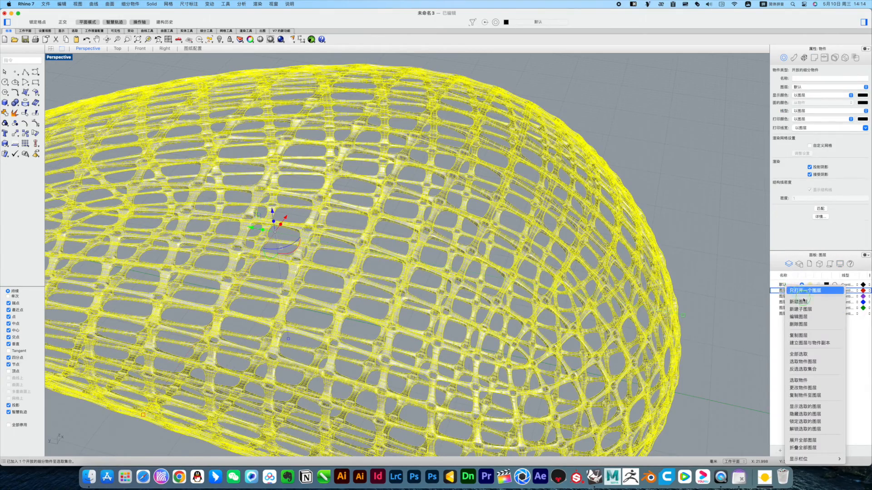
click(806, 383)
click(672, 224)
right_drag(672, 225, 649, 227)
scroll(648, 227, up, 5)
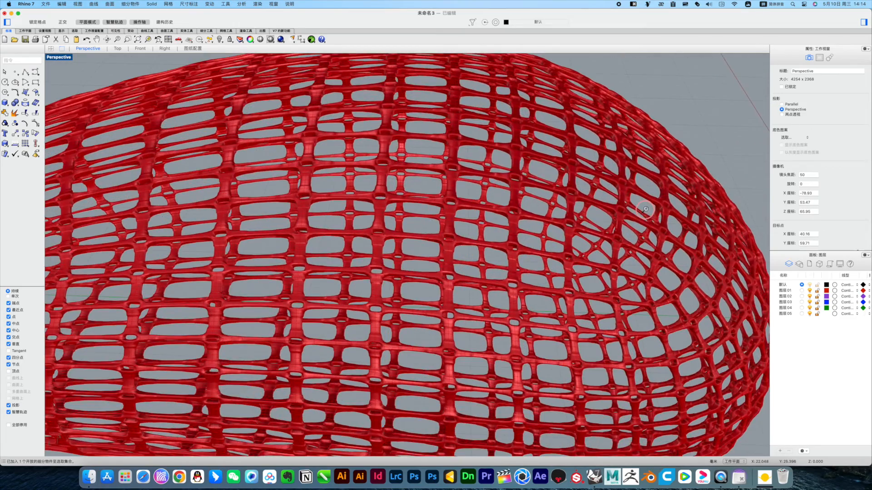
Change the color of layer 图层 01 to a saturated bright blue
scroll(662, 210, up, 5)
right_drag(662, 209, 658, 214)
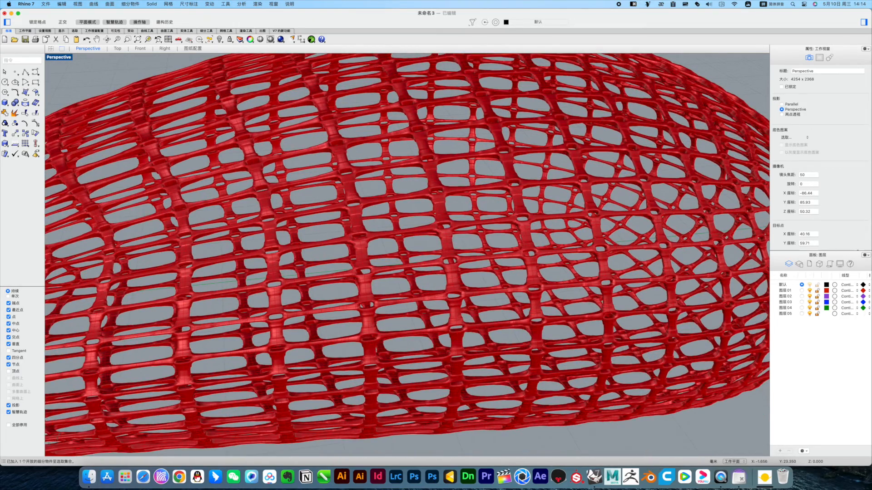
click(827, 291)
click(655, 252)
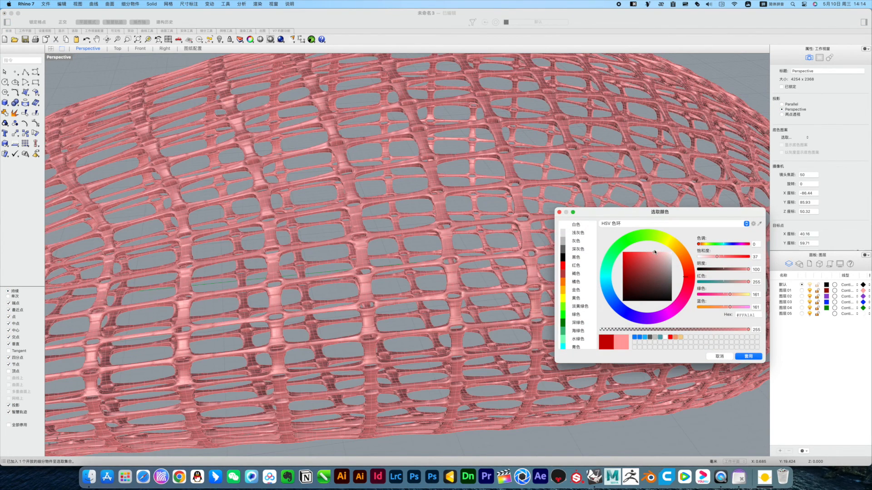
drag(641, 241, 615, 289)
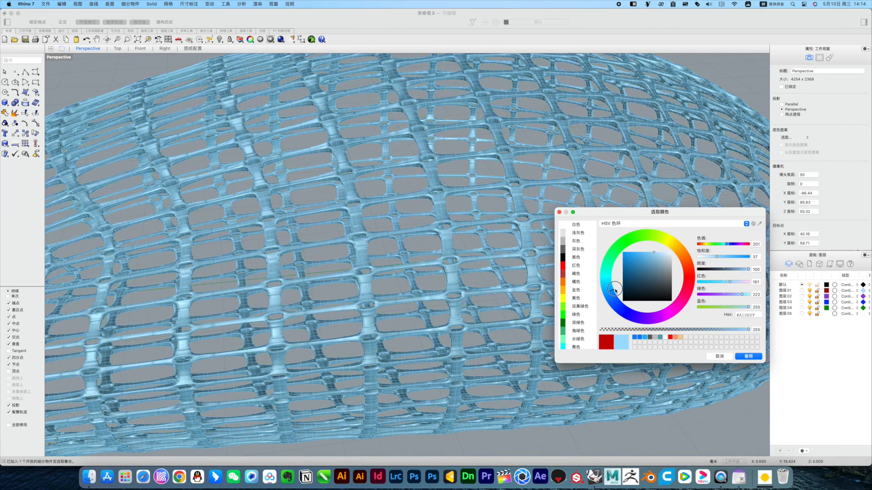
click(632, 252)
drag(631, 253, 623, 251)
click(747, 357)
Review the recolored lattice shell's overall form from several angles and distances
scroll(622, 258, down, 5)
right_drag(622, 258, 629, 350)
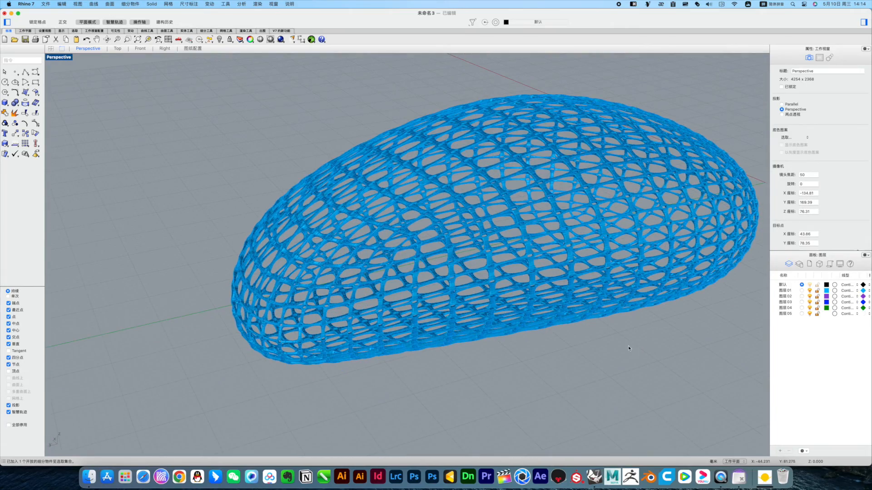
scroll(577, 290, down, 8)
right_drag(576, 296, 536, 278)
scroll(586, 282, up, 9)
scroll(611, 287, down, 5)
right_drag(611, 287, 638, 293)
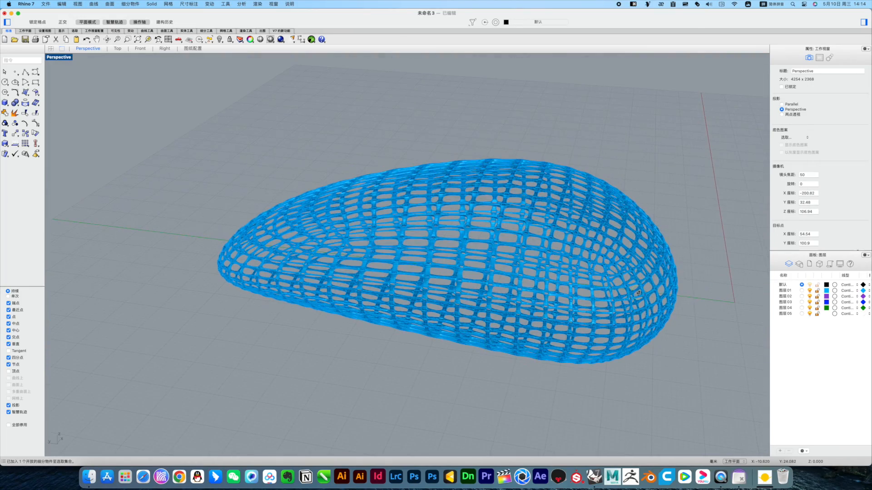